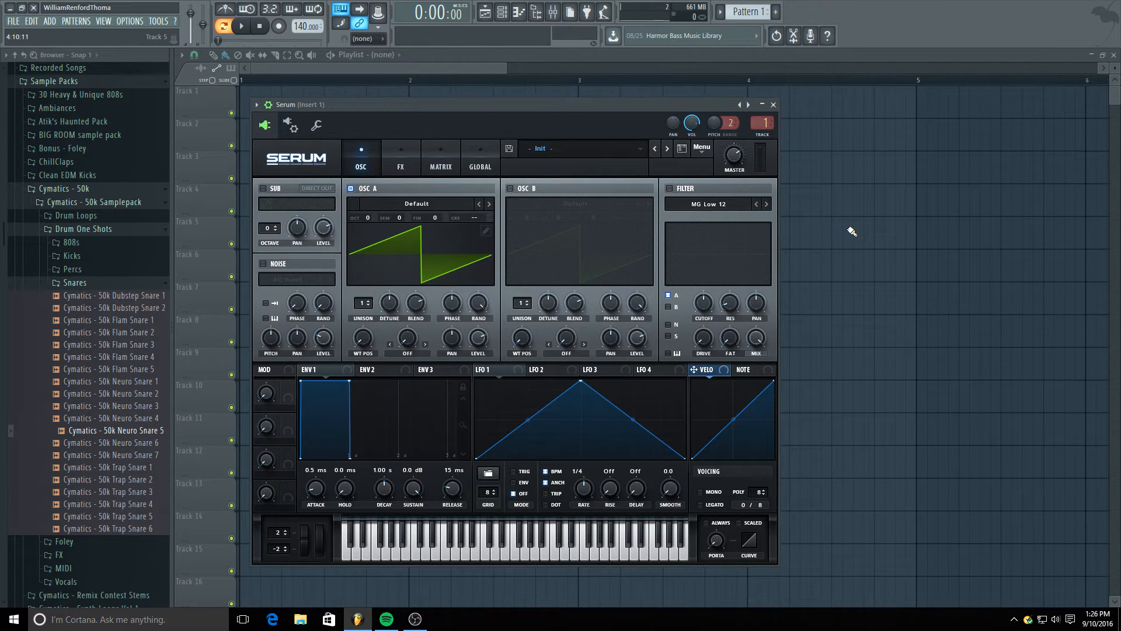
- Switch to Spotify, listen to short passages of Gurlz by Bear Grillz, and return to FL Studio
{"action": "left_click", "coordinate": [381, 619]}
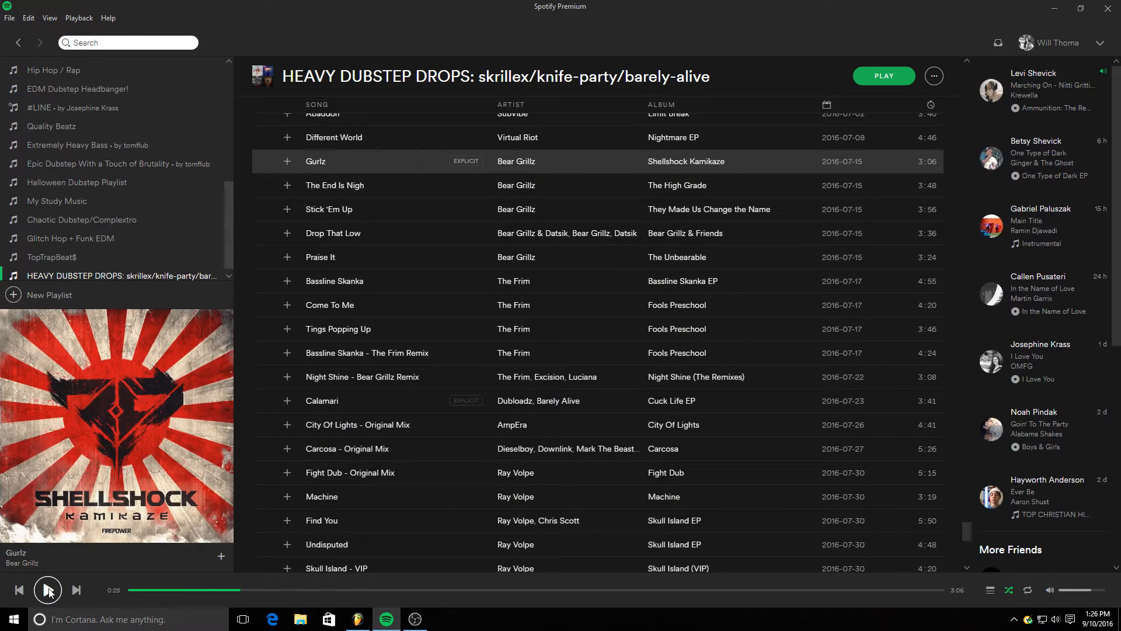
{"action": "left_click", "coordinate": [48, 590]}
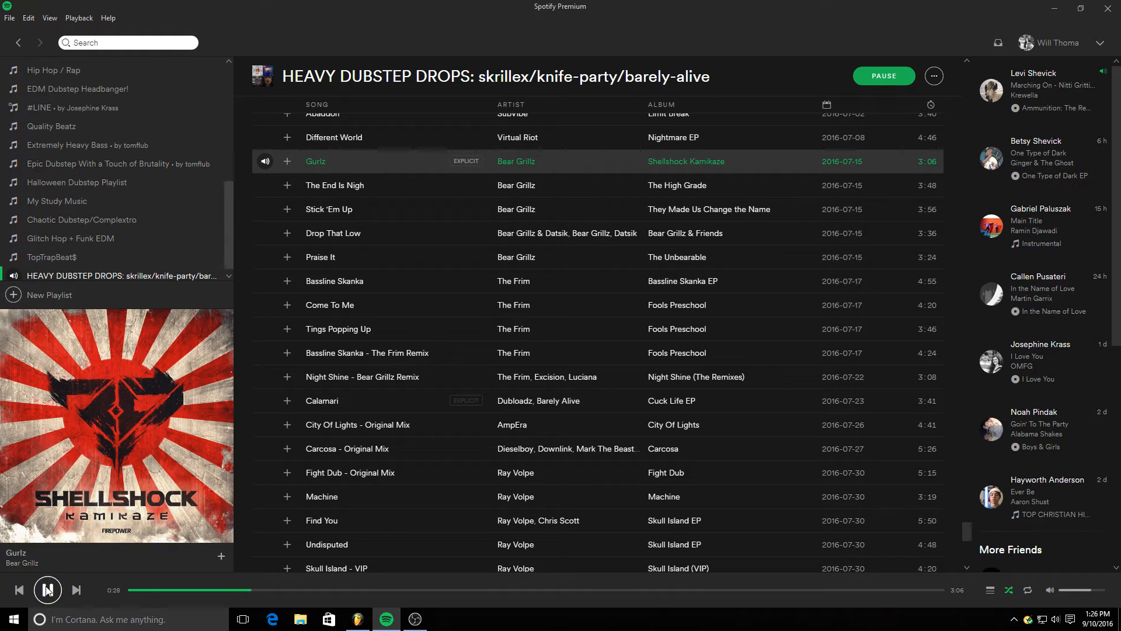
{"action": "left_click", "coordinate": [48, 590]}
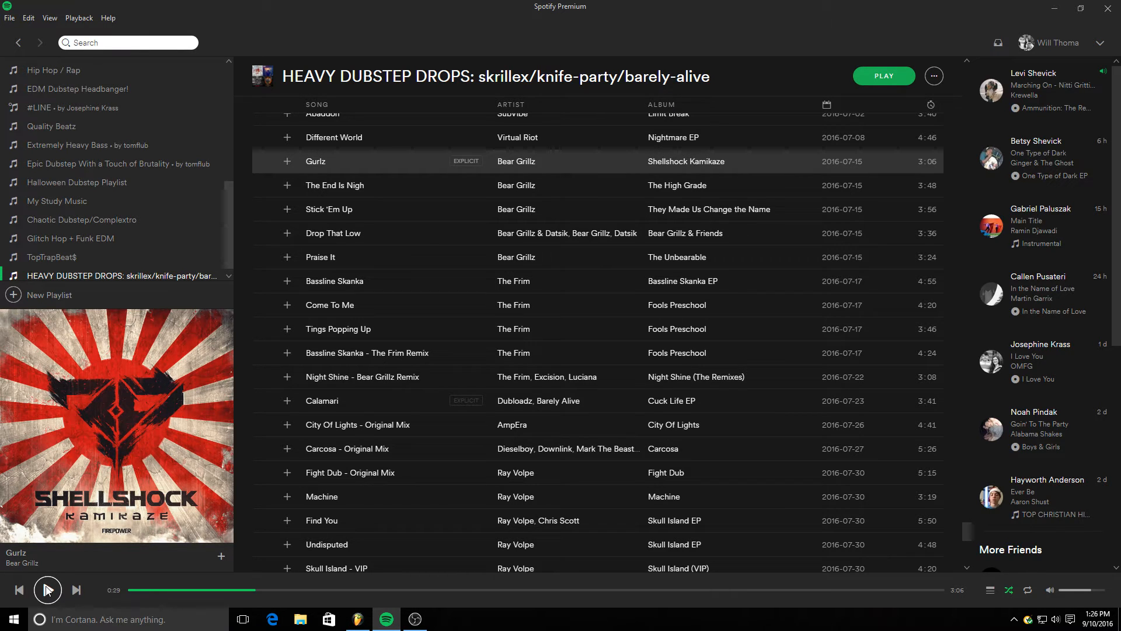
{"action": "left_click", "coordinate": [48, 590]}
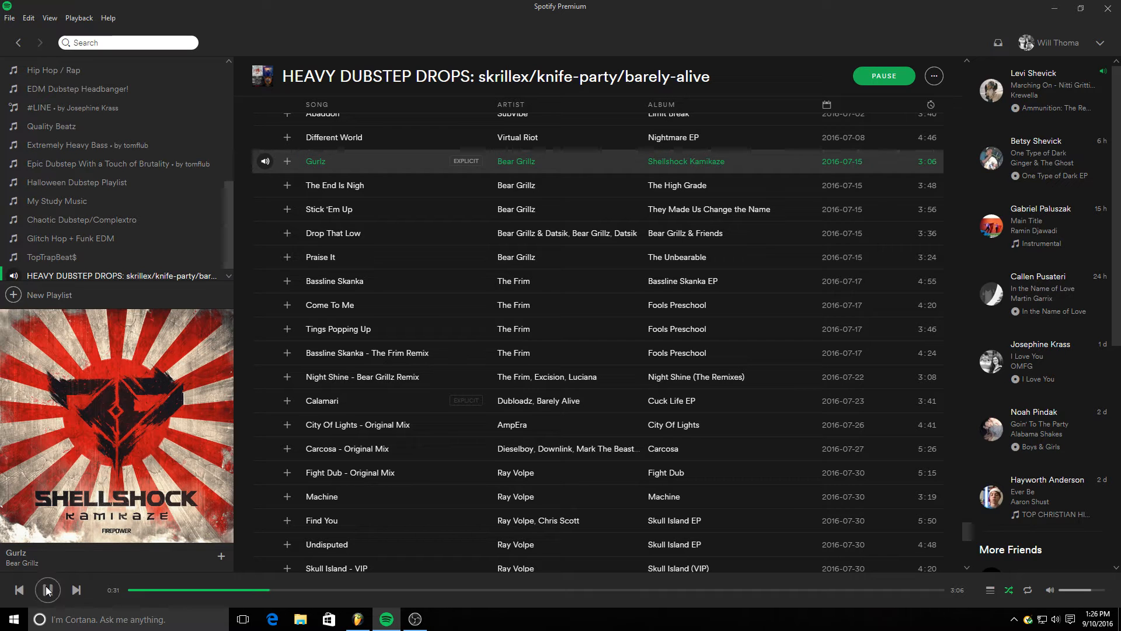
{"action": "left_click", "coordinate": [48, 590]}
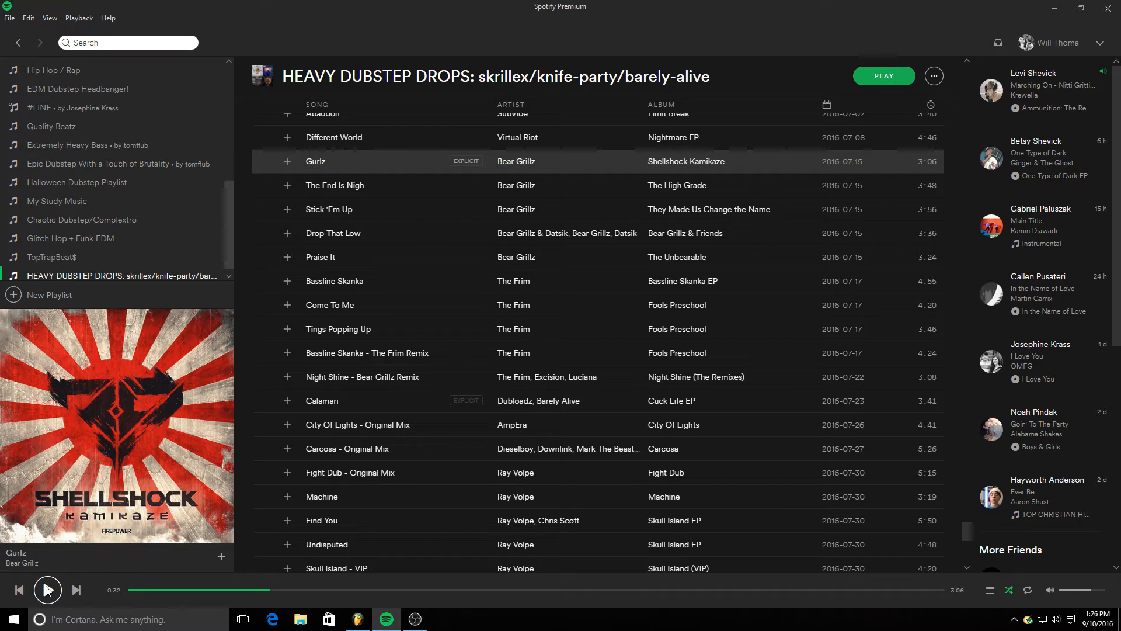
{"action": "left_click", "coordinate": [389, 618]}
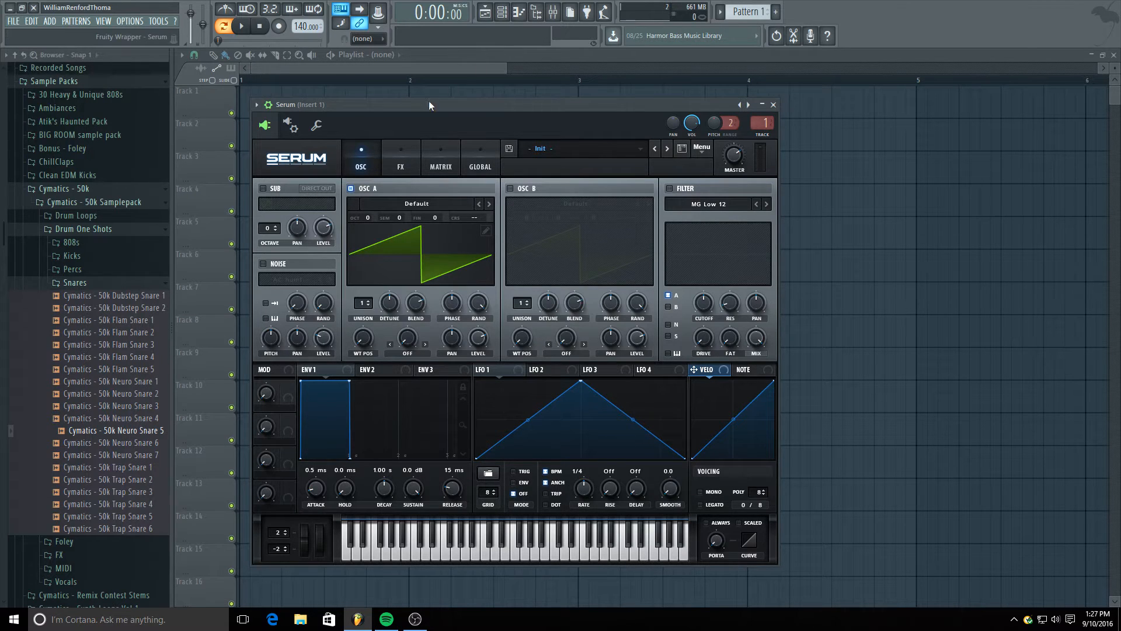
{"action": "left_click_drag", "start_coordinate": [346, 104], "coordinate": [345, 104]}
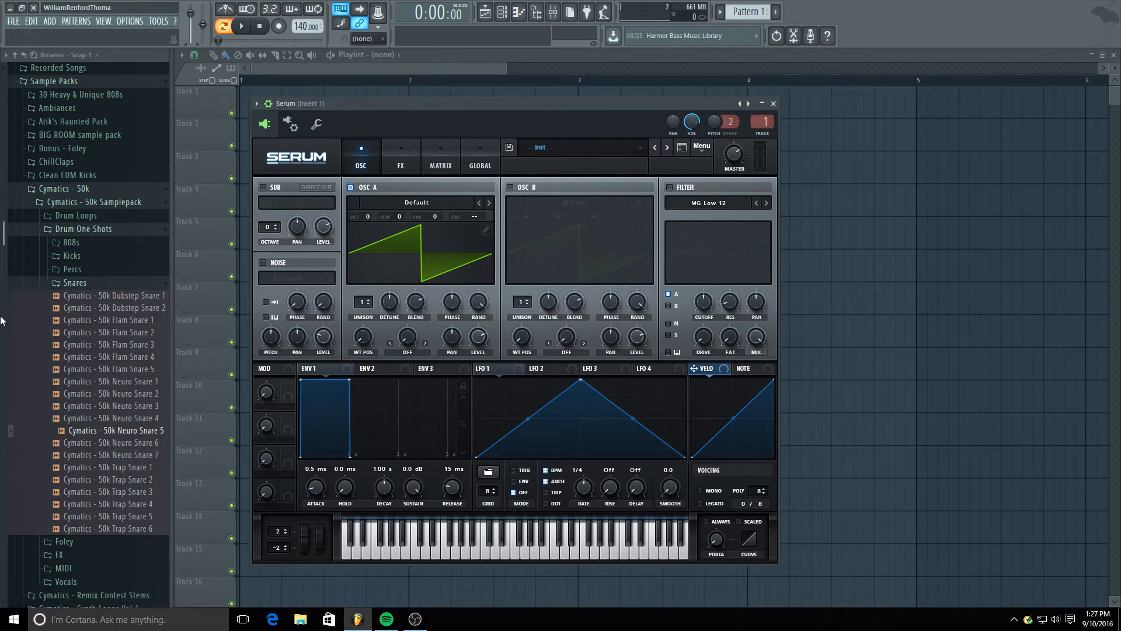
- Preview the Cymatics Neuro Snare 4 and 5 samples and load Cymatics - 50k Neuro Snare 5 into Oscillator A as its wavetable
{"action": "left_click", "coordinate": [54, 432]}
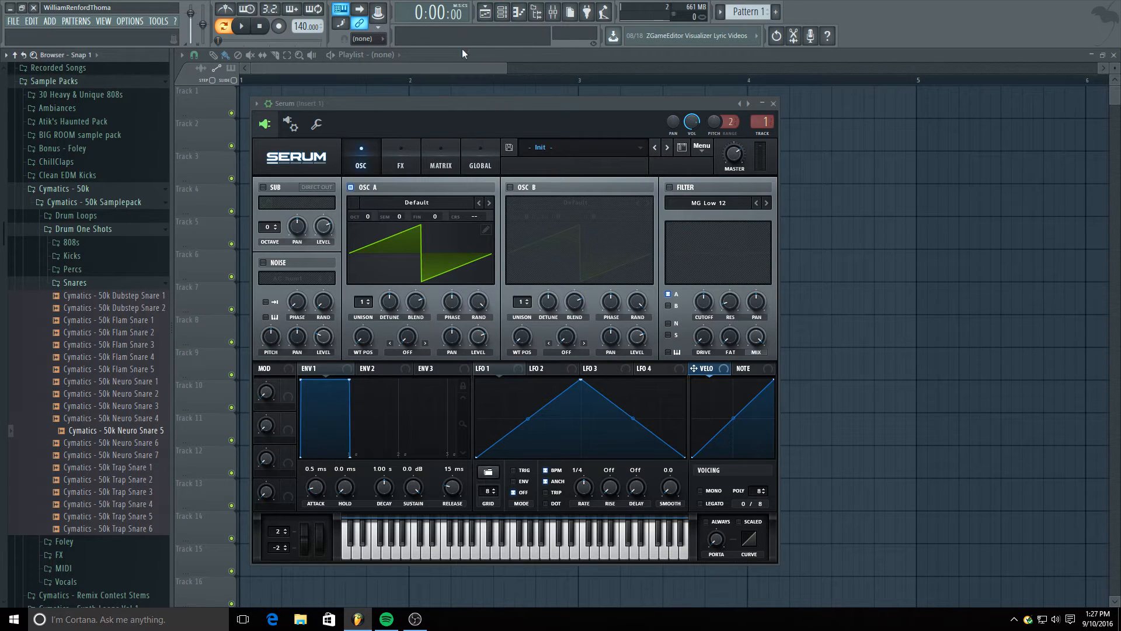
{"action": "left_click", "coordinate": [86, 431]}
{"action": "left_click", "coordinate": [80, 419]}
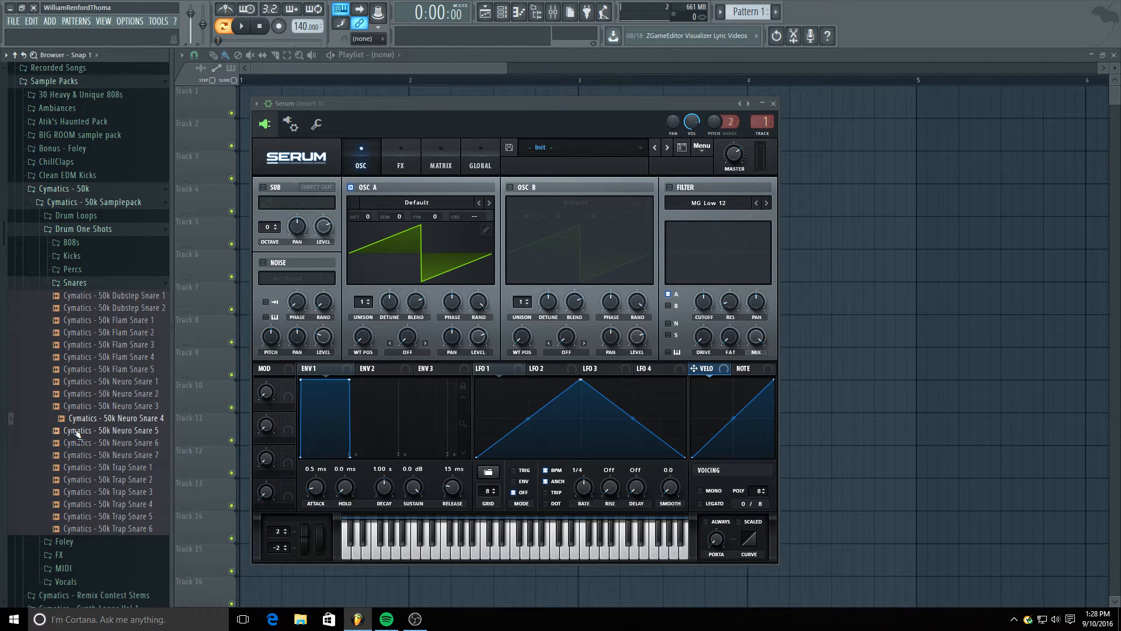
{"action": "left_click", "coordinate": [78, 433]}
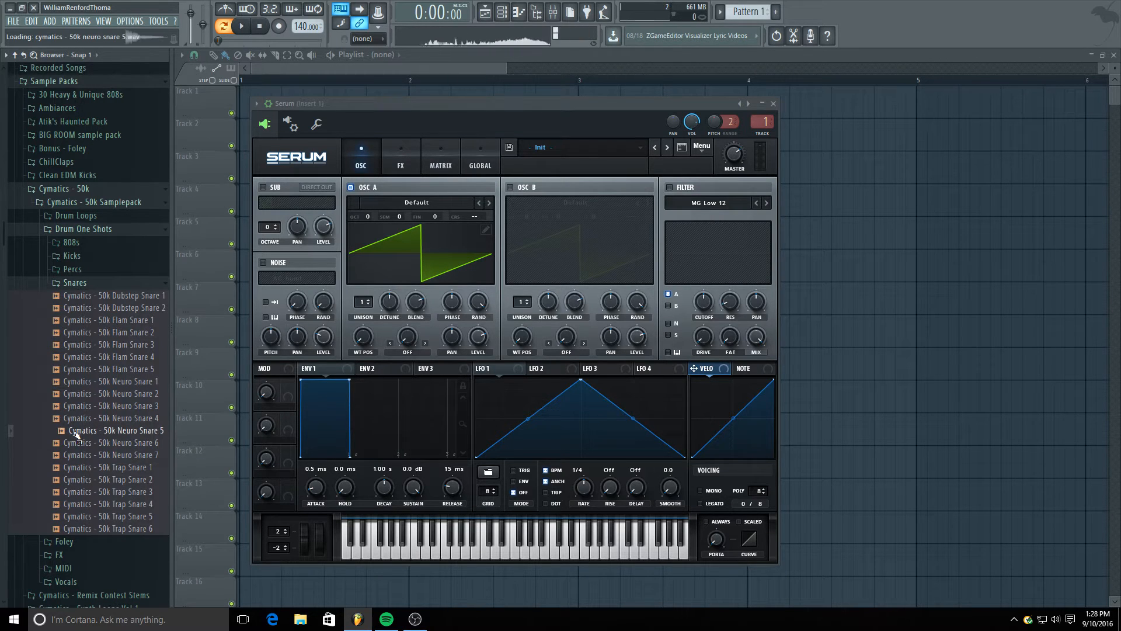
{"action": "left_click_drag", "start_coordinate": [78, 434], "coordinate": [455, 230]}
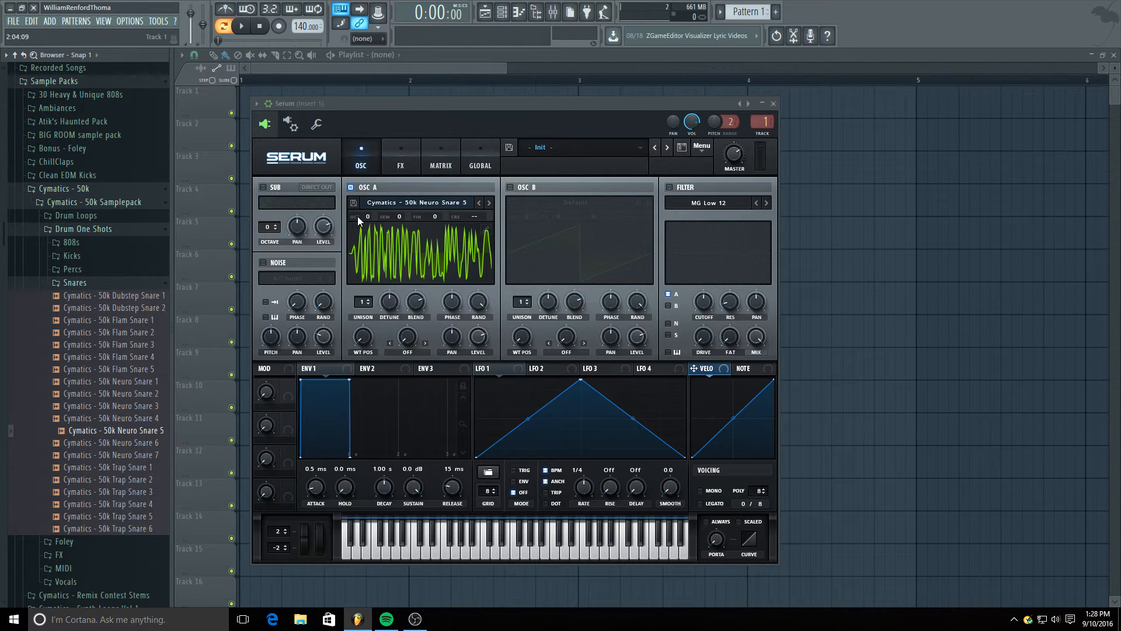
- Show Oscillator A's wavetable in 3D and sweep its wavetable position up to 25
{"action": "left_click", "coordinate": [419, 271]}
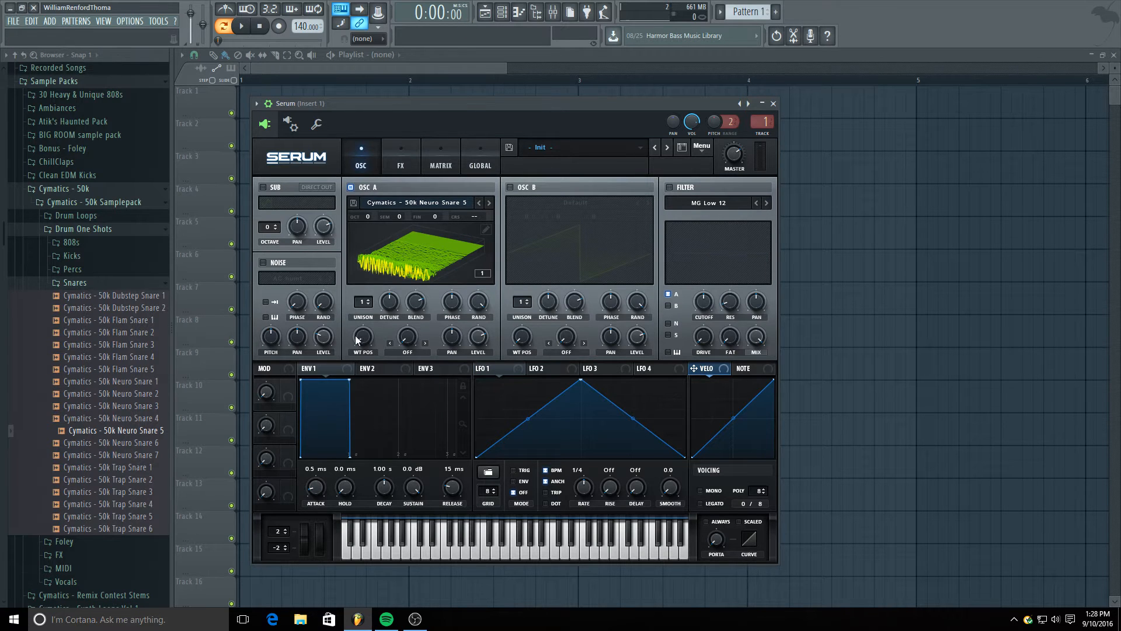
{"action": "left_click_drag", "start_coordinate": [357, 340], "coordinate": [383, 408]}
{"action": "left_click_drag", "start_coordinate": [367, 334], "coordinate": [369, 316]}
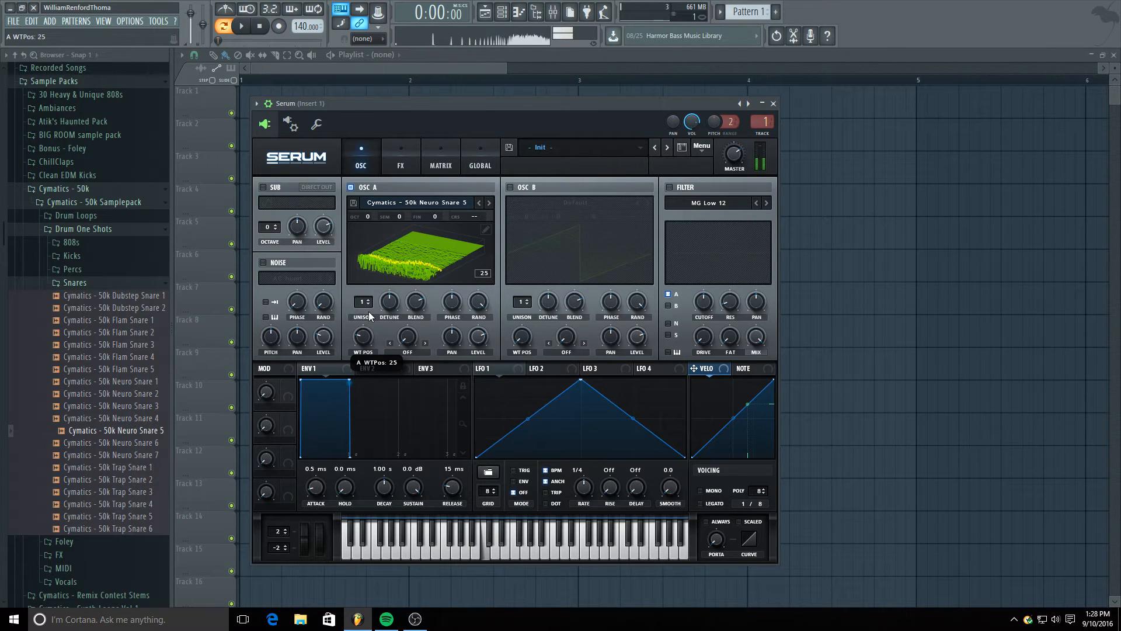
- In Oscillator A's wavetable editor, remove all frames from frame 26 to the end and close the editor
{"action": "left_click", "coordinate": [485, 230]}
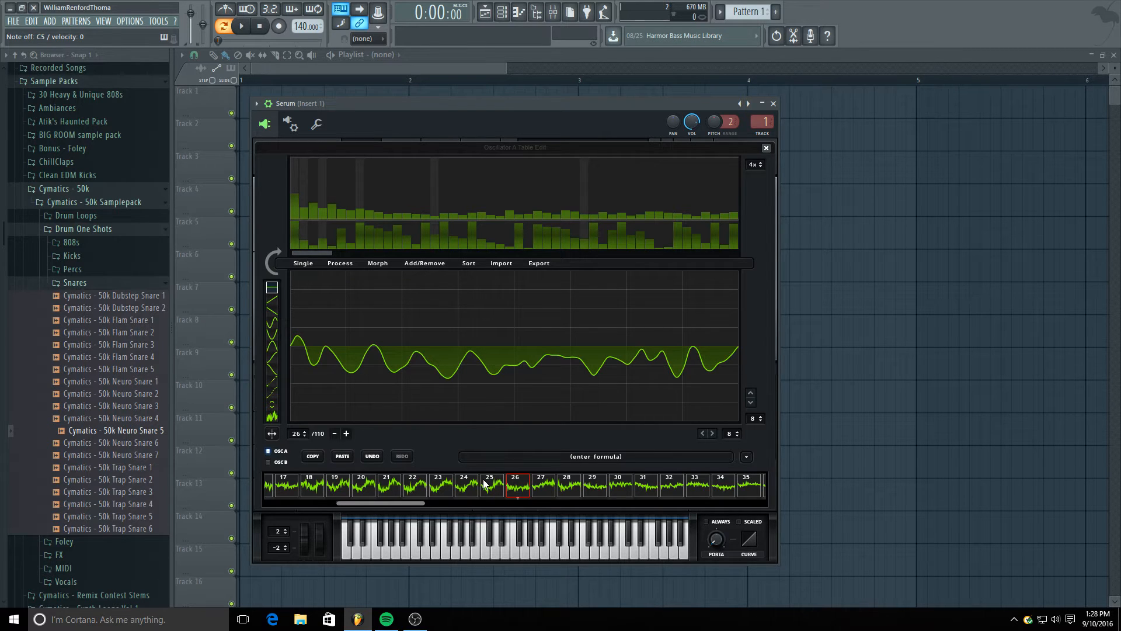
{"action": "left_click", "coordinate": [413, 263]}
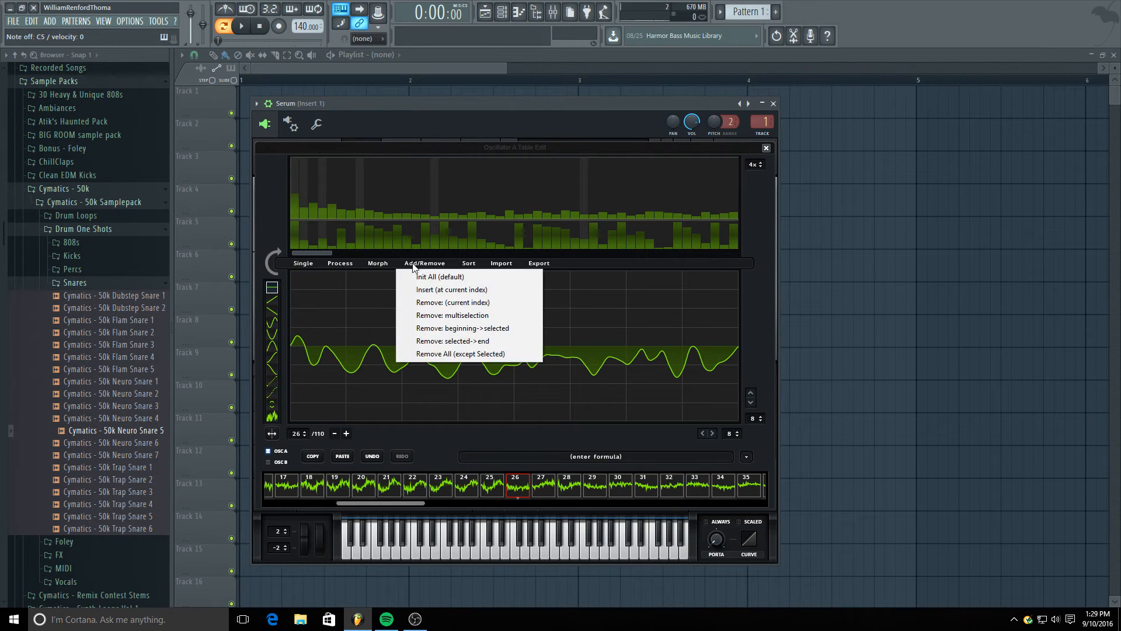
{"action": "left_click", "coordinate": [408, 344]}
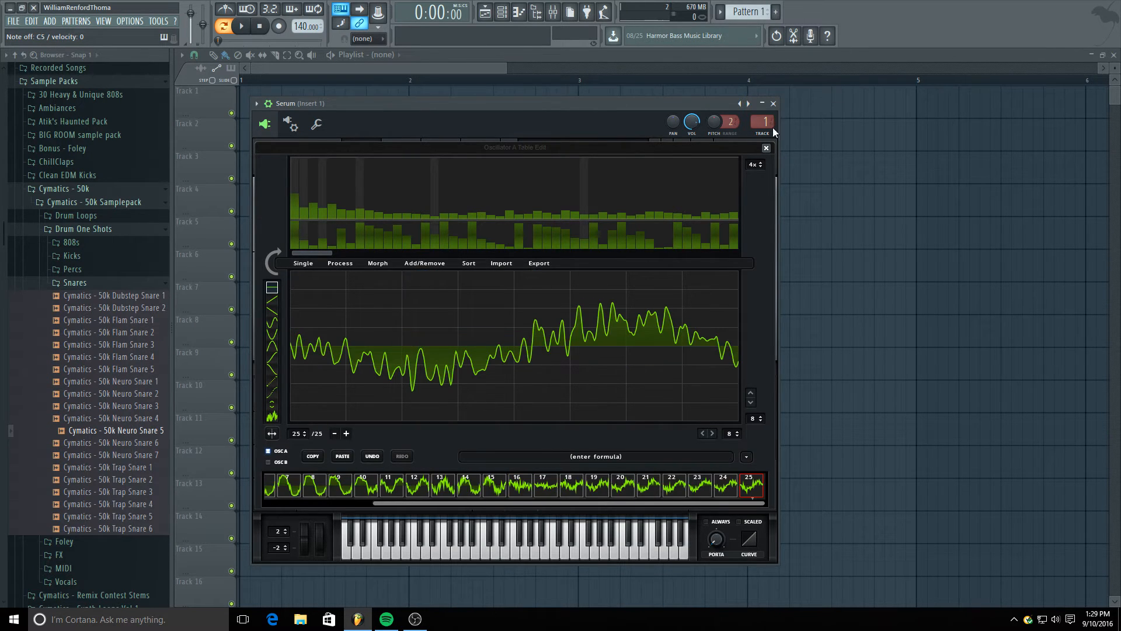
{"action": "left_click", "coordinate": [767, 148]}
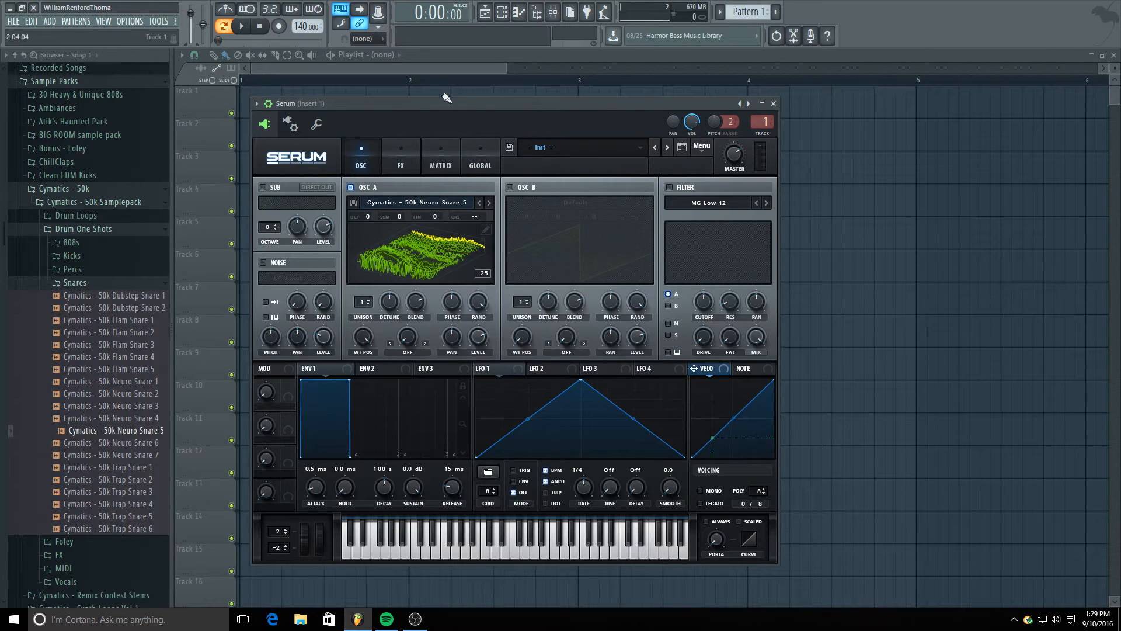
- Sweep Oscillator A's wavetable position through the shortened table and bring it back to 1
{"action": "left_click_drag", "start_coordinate": [363, 336], "coordinate": [363, 376]}
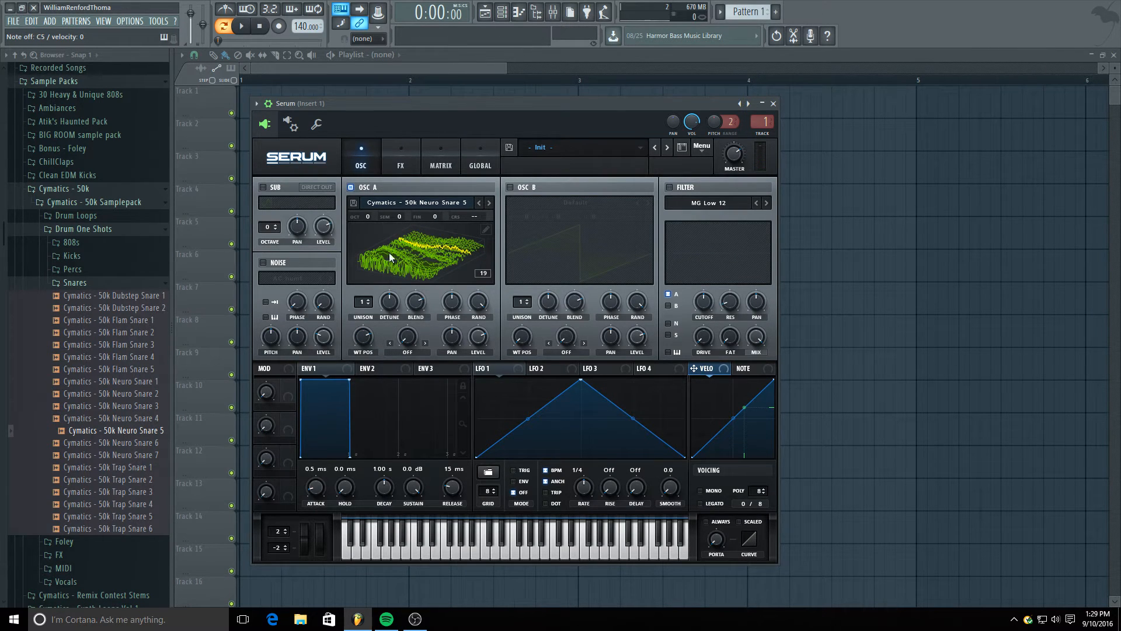
{"action": "left_click_drag", "start_coordinate": [368, 339], "coordinate": [358, 470]}
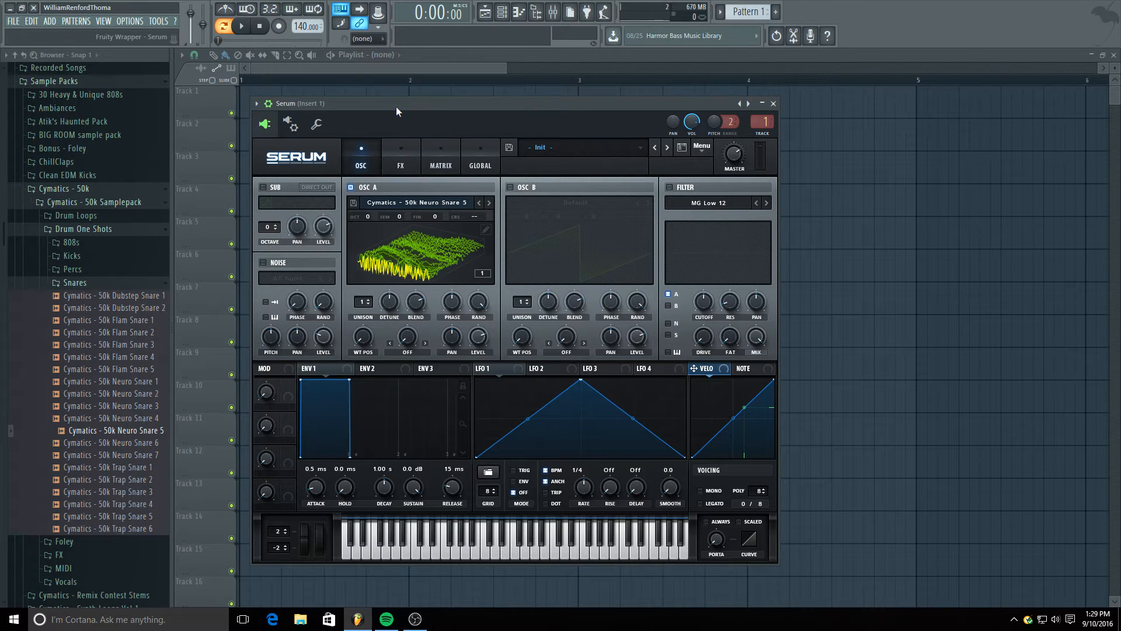
{"action": "left_click_drag", "start_coordinate": [362, 346], "coordinate": [375, 317]}
- Normalize each frame of Oscillator A's wavetable separately and close the wavetable editor
{"action": "left_click", "coordinate": [486, 229]}
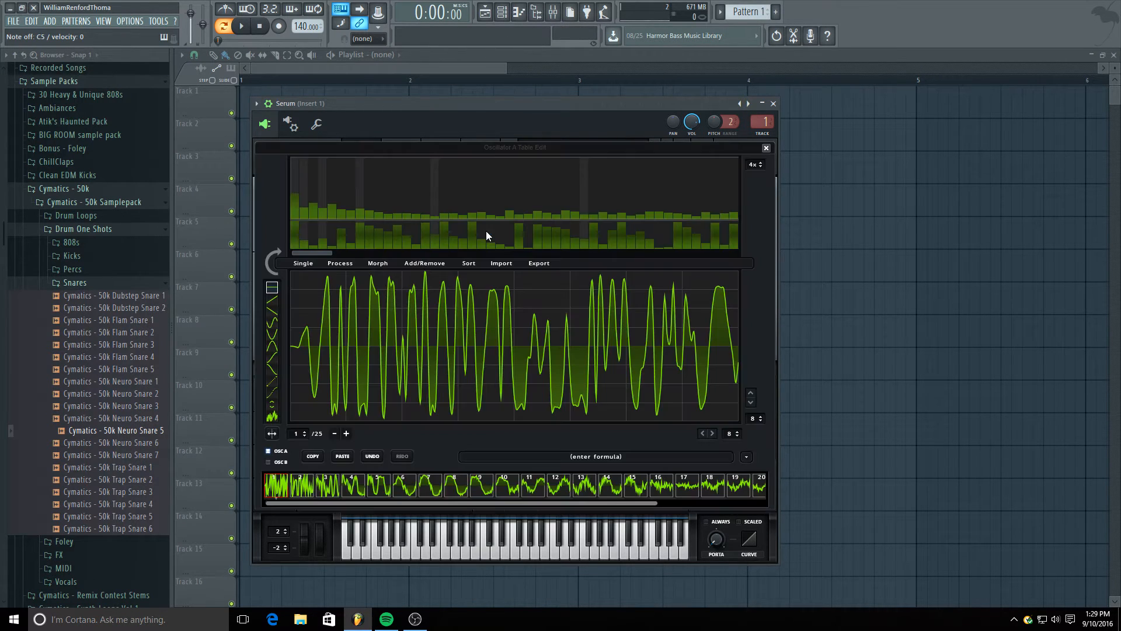
{"action": "left_click", "coordinate": [341, 262]}
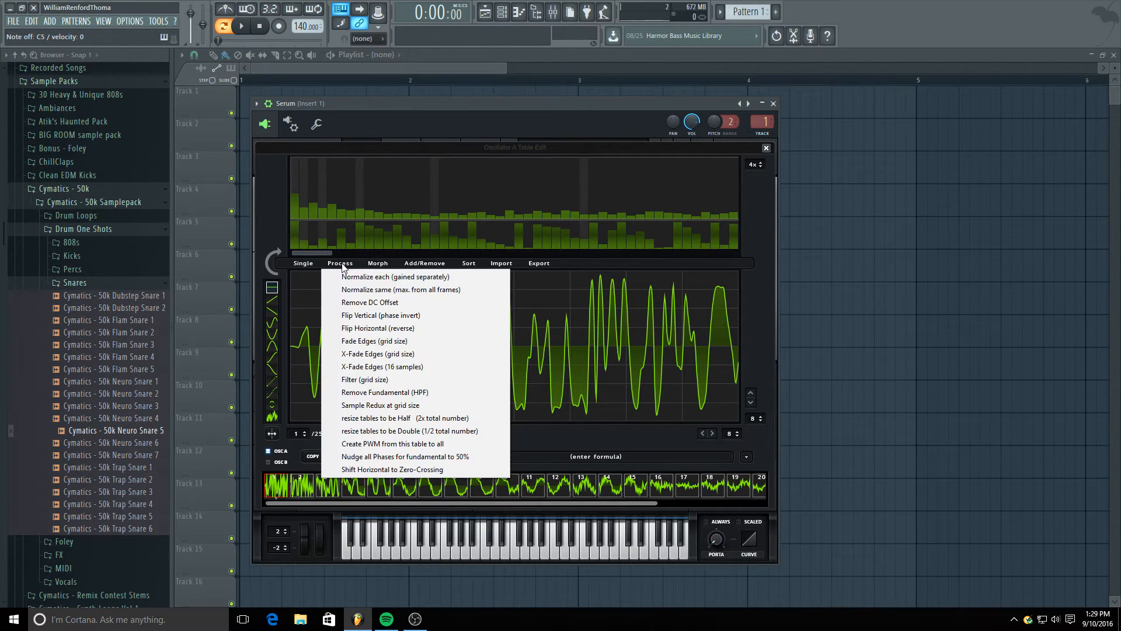
{"action": "left_click", "coordinate": [335, 277]}
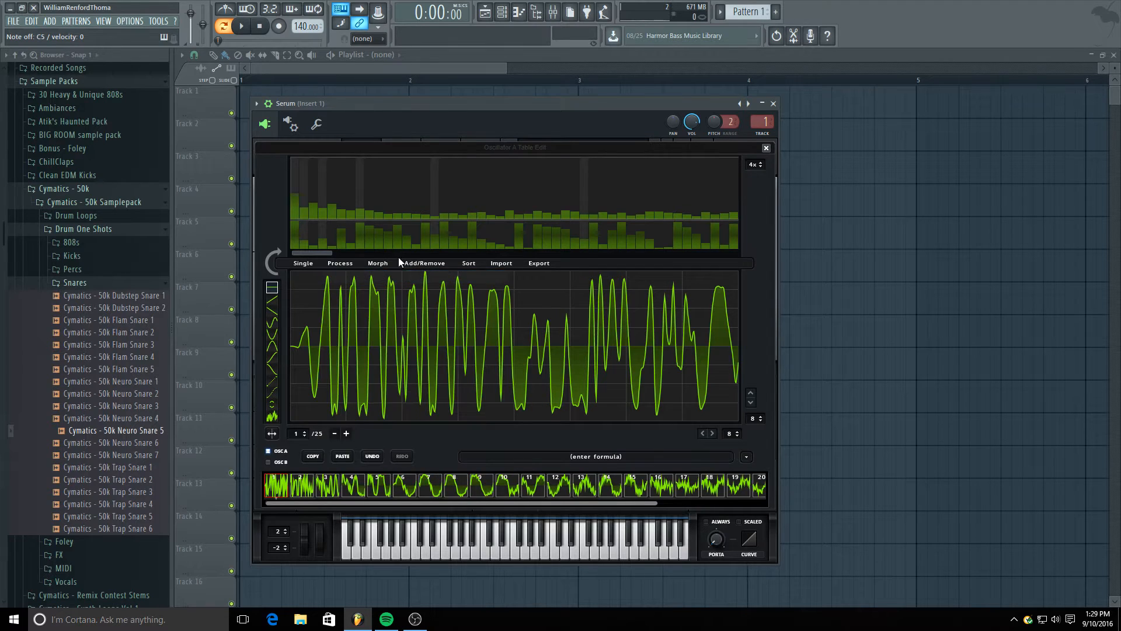
{"action": "left_click", "coordinate": [766, 148]}
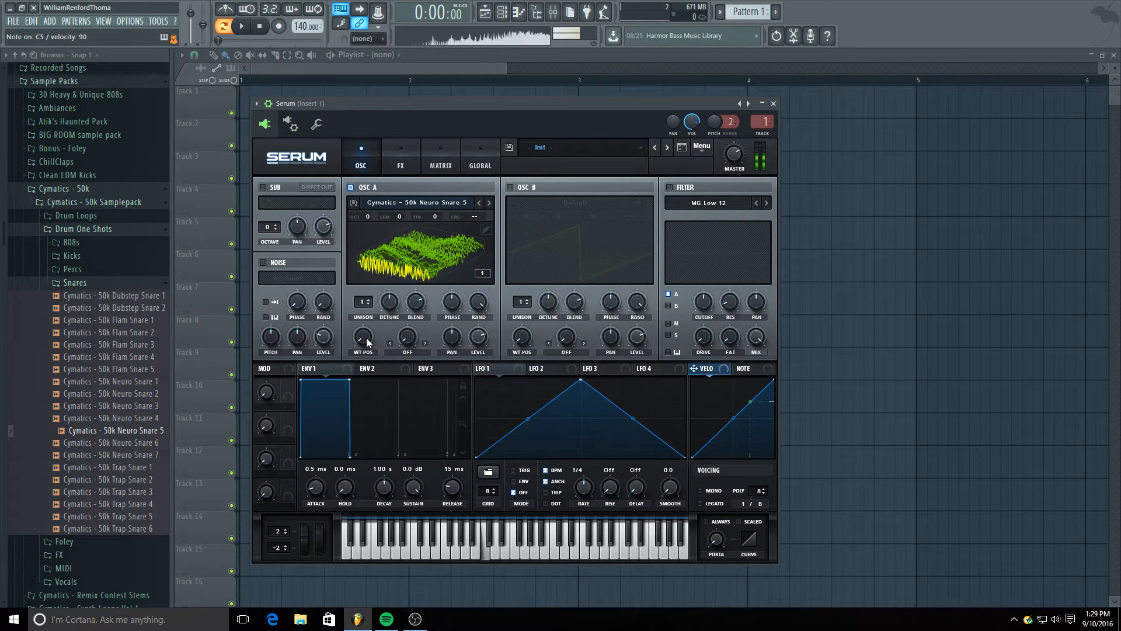
- Refresh the harmonic spectrum of frame 1 in Oscillator A's wavetable editor, inspect it, and close the editor
{"action": "mouse_move", "coordinate": [367, 339]}
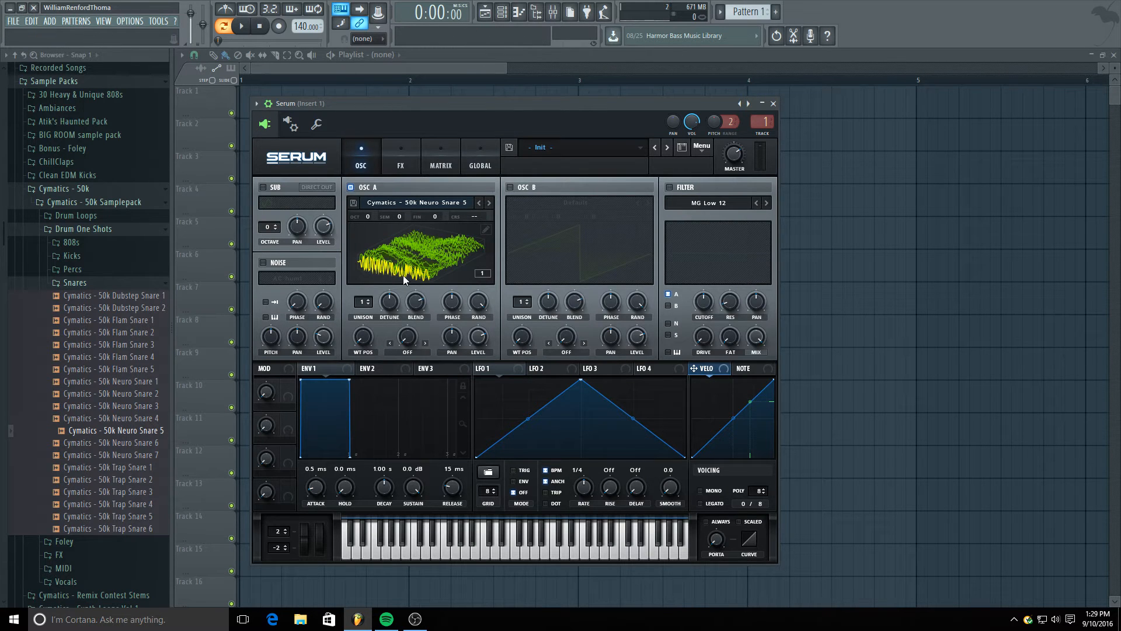
{"action": "left_click", "coordinate": [485, 229]}
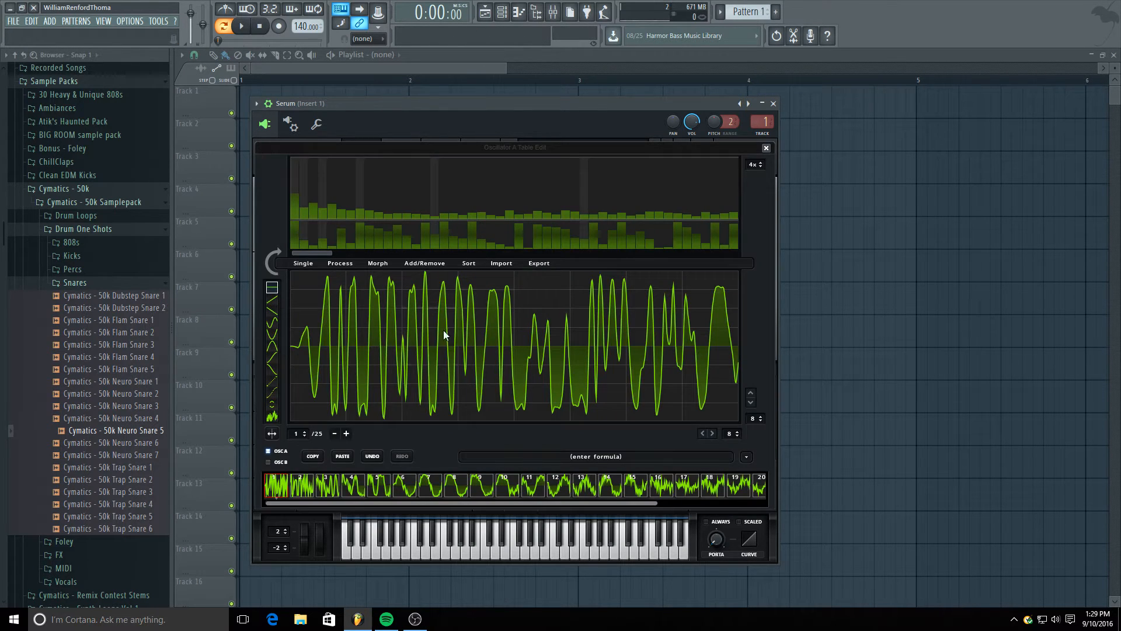
{"action": "left_click", "coordinate": [272, 252]}
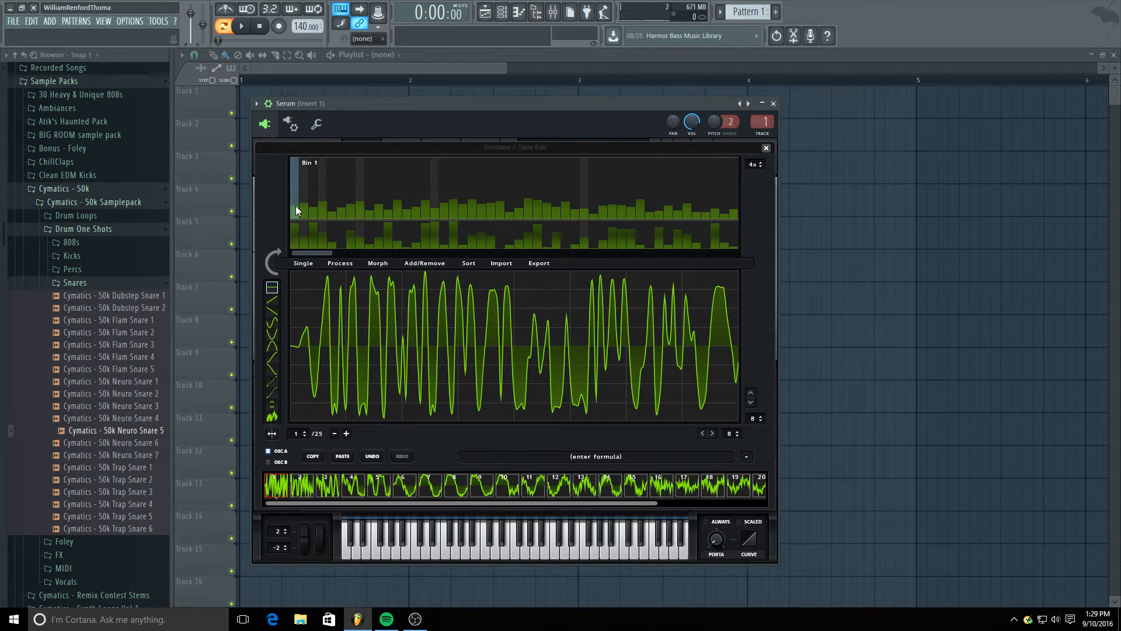
{"action": "left_click", "coordinate": [766, 149]}
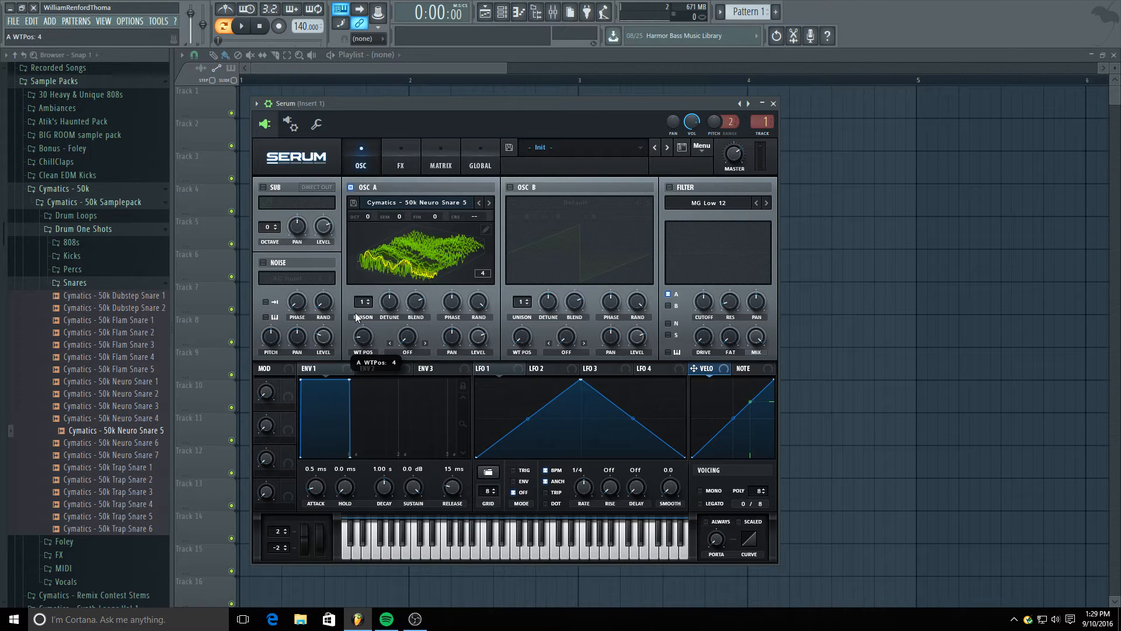
- Set Oscillator A's wavetable position to 7, analyze that frame's harmonics in the wavetable editor, and audition it
{"action": "left_click_drag", "start_coordinate": [355, 313], "coordinate": [356, 297]}
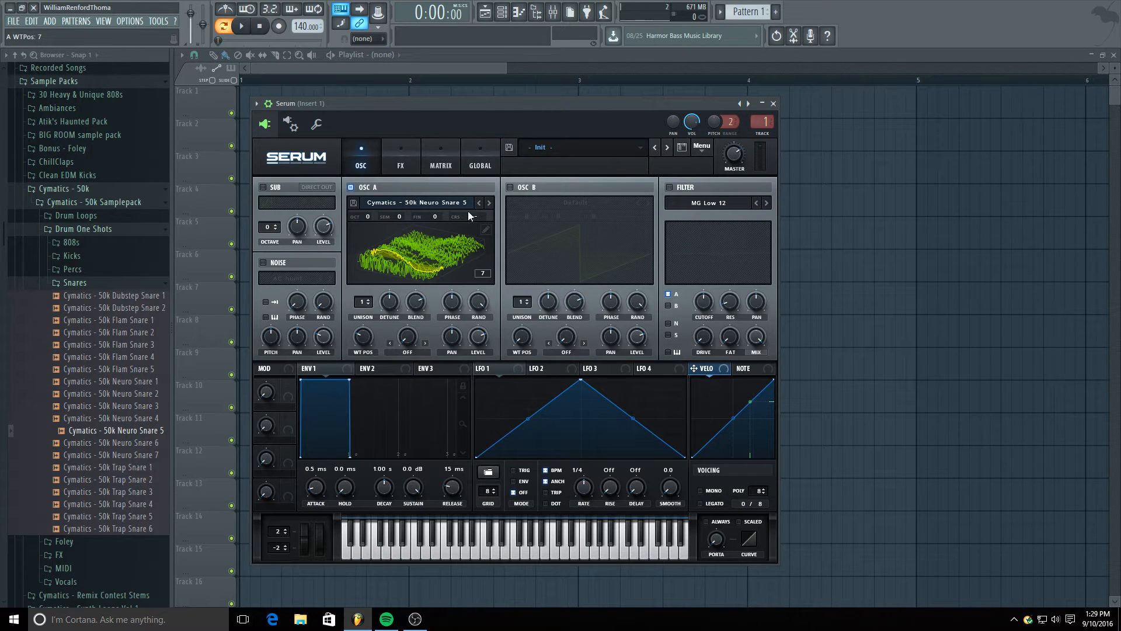
{"action": "left_click", "coordinate": [485, 229]}
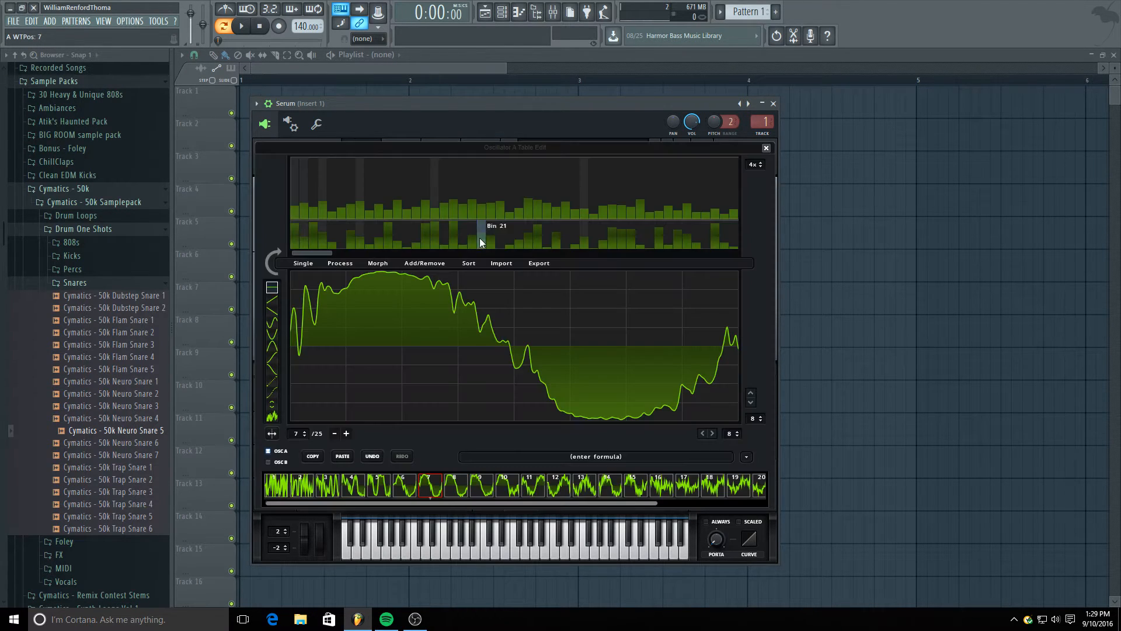
{"action": "left_click", "coordinate": [268, 266]}
{"action": "key", "text": "q"}
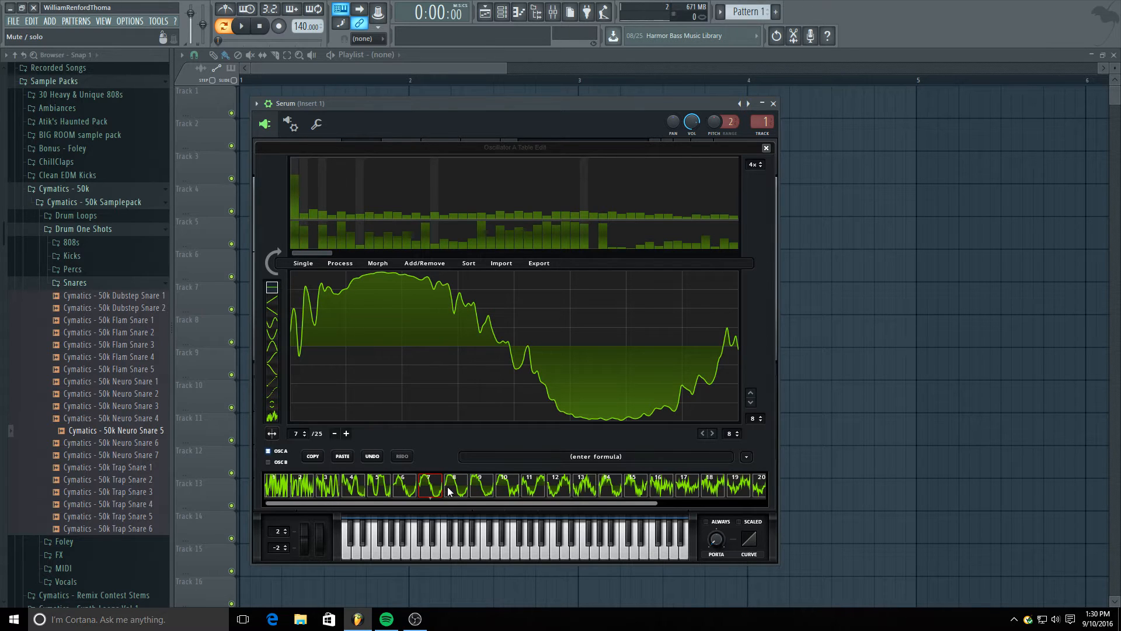
- Audition wavetable frames 6 and 10 to compare how they sound
{"action": "left_click", "coordinate": [412, 488]}
{"action": "key", "text": "q"}
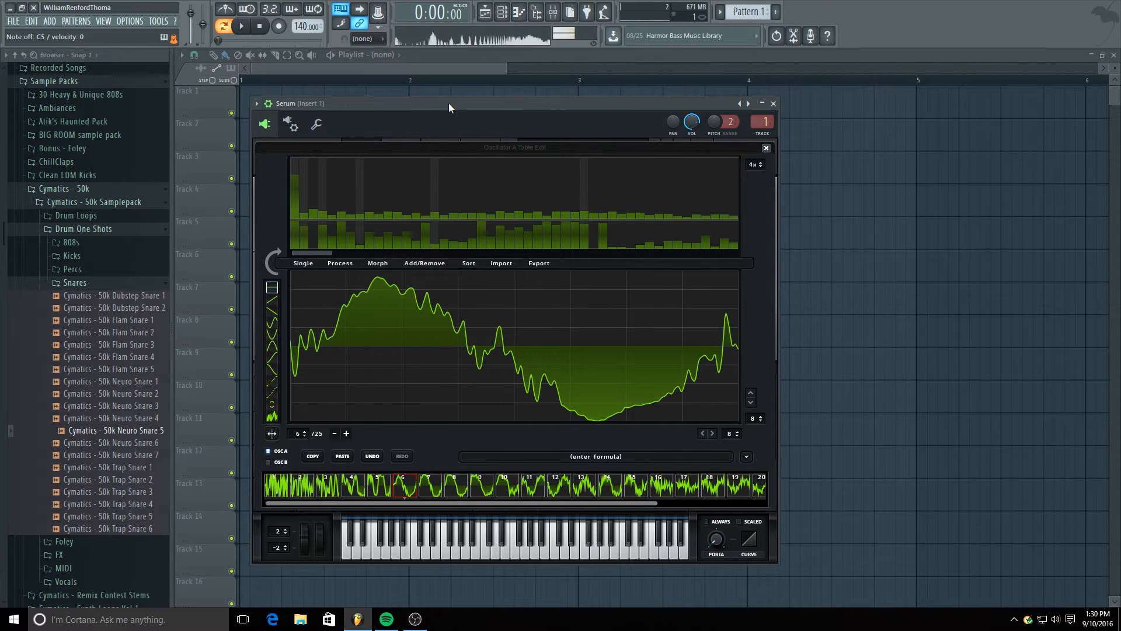
{"action": "left_click", "coordinate": [510, 485]}
{"action": "key", "text": "q"}
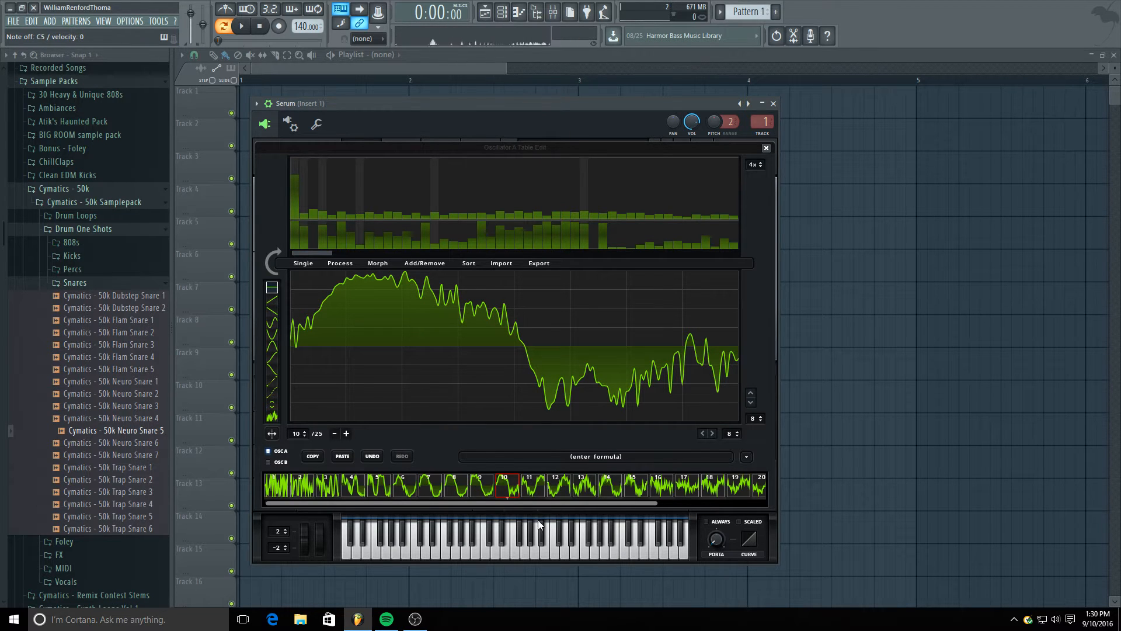
- Analyze frame 6's harmonics and lower its Bin 1 amplitude, finishing with frame 7 selected
{"action": "left_click", "coordinate": [405, 488]}
{"action": "left_click", "coordinate": [277, 259]}
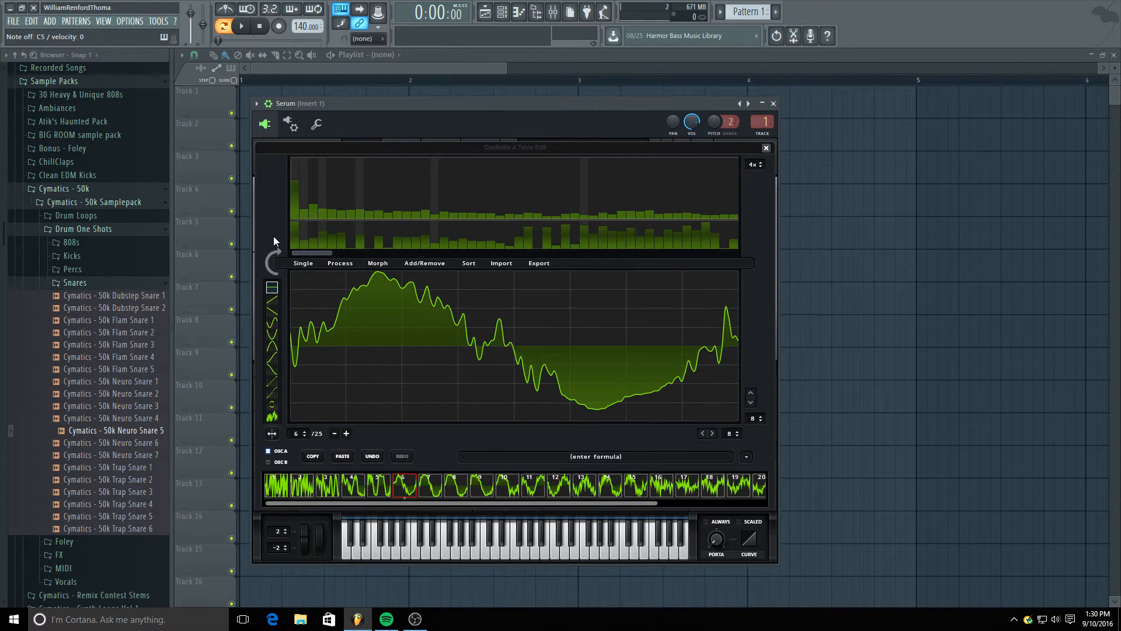
{"action": "left_click", "coordinate": [292, 198]}
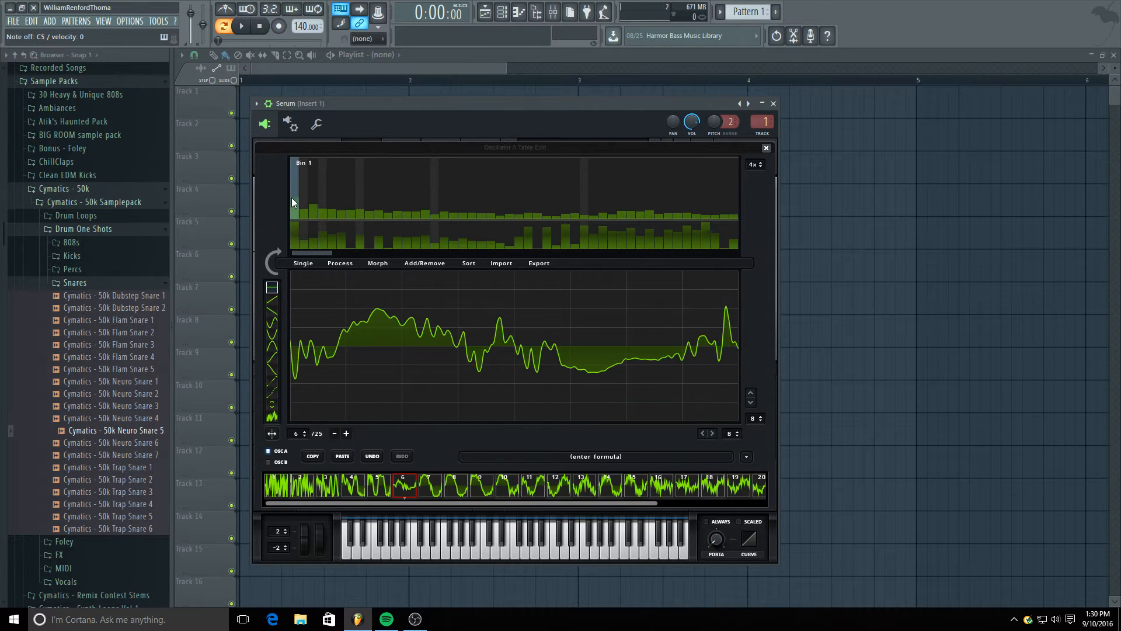
{"action": "left_click", "coordinate": [425, 490]}
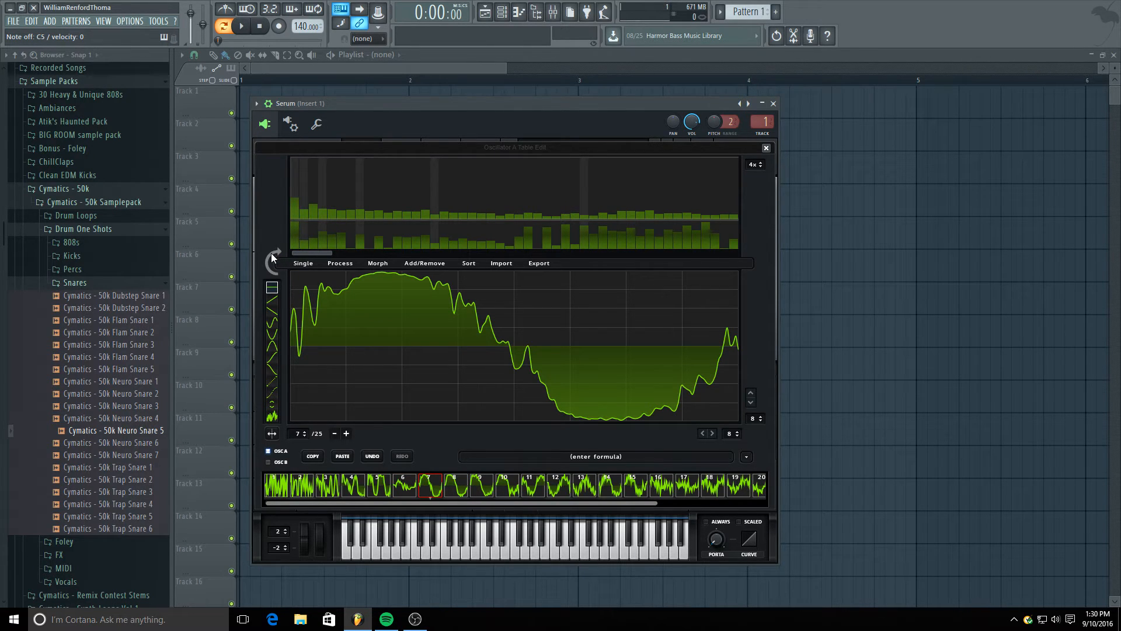
- Analyze the harmonics of wavetable frames 7 and 8 and lower the Bin 1 amplitude in each
{"action": "left_click", "coordinate": [275, 261]}
{"action": "left_click", "coordinate": [293, 200]}
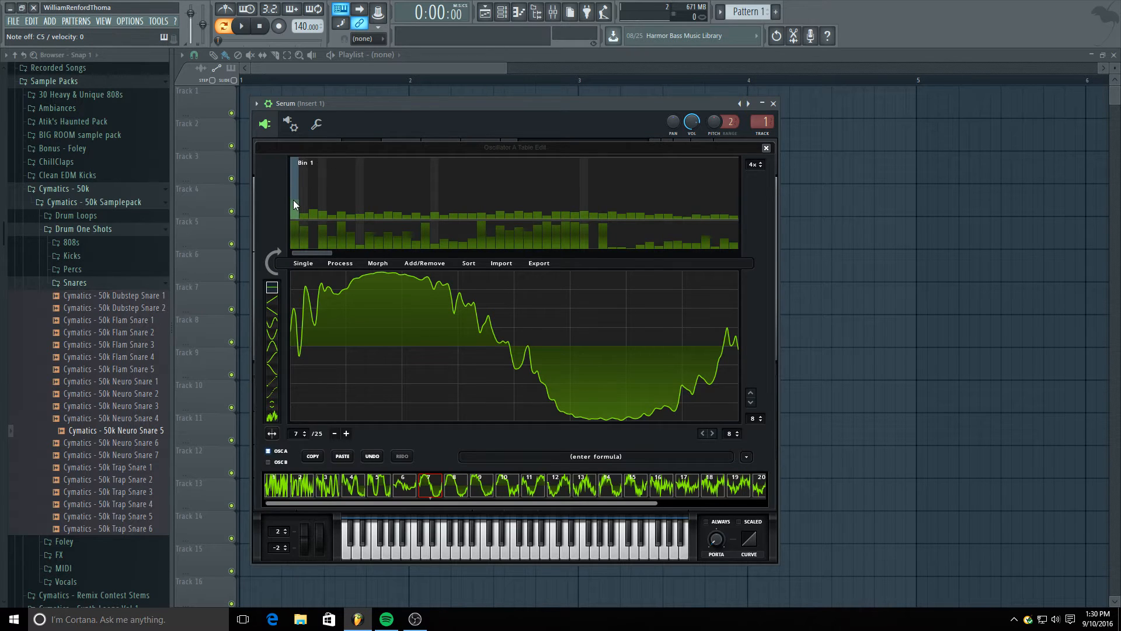
{"action": "left_click", "coordinate": [456, 484]}
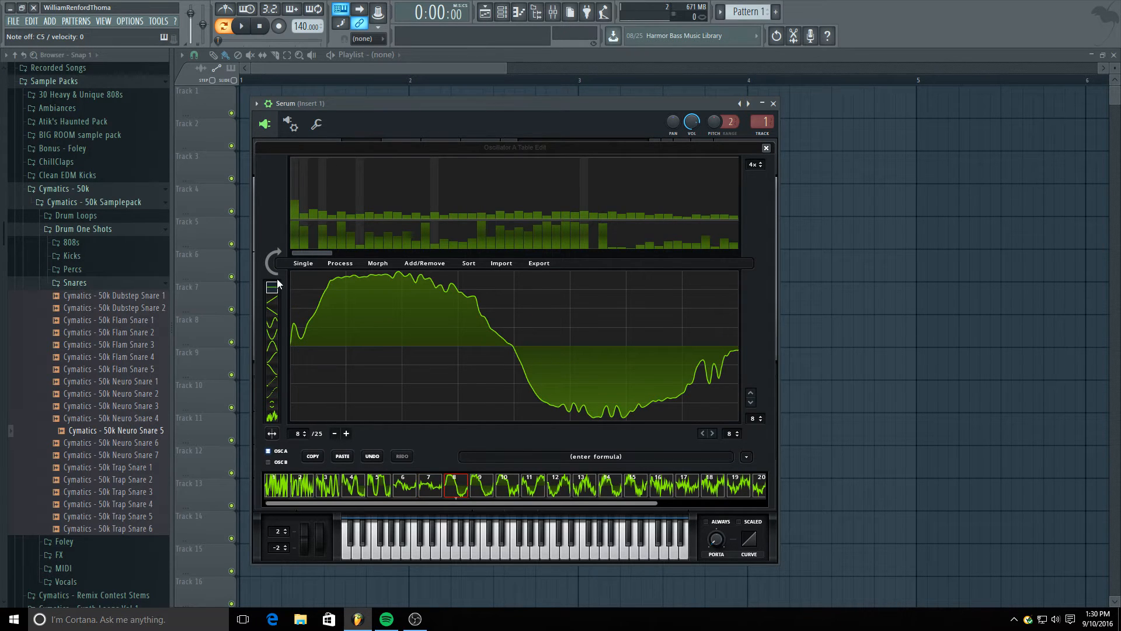
{"action": "left_click", "coordinate": [274, 260]}
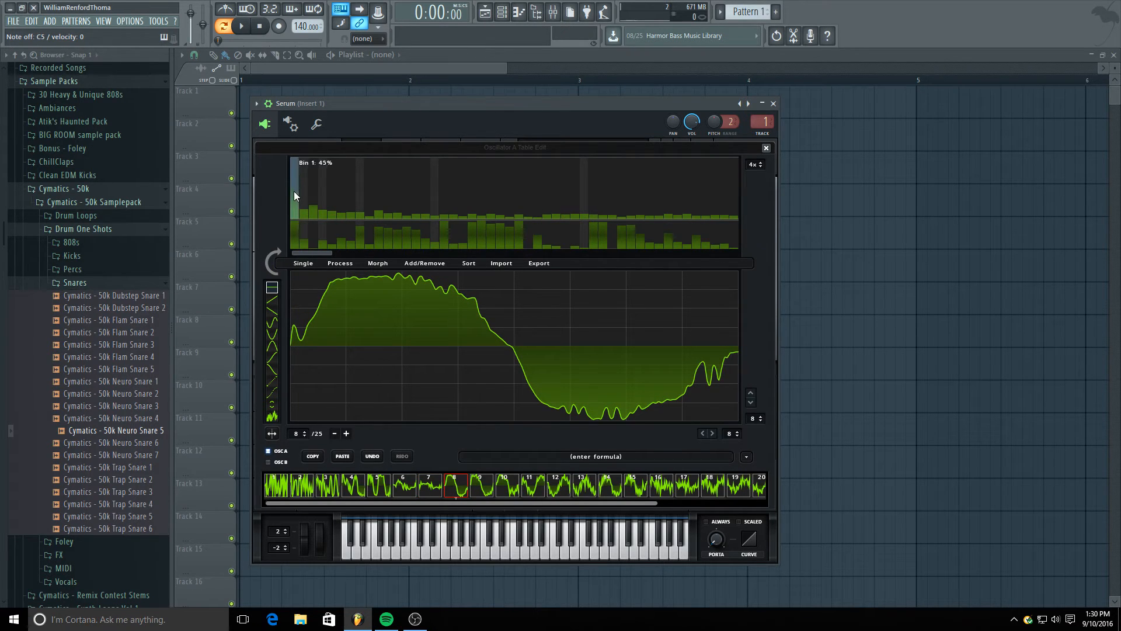
{"action": "left_click", "coordinate": [294, 199]}
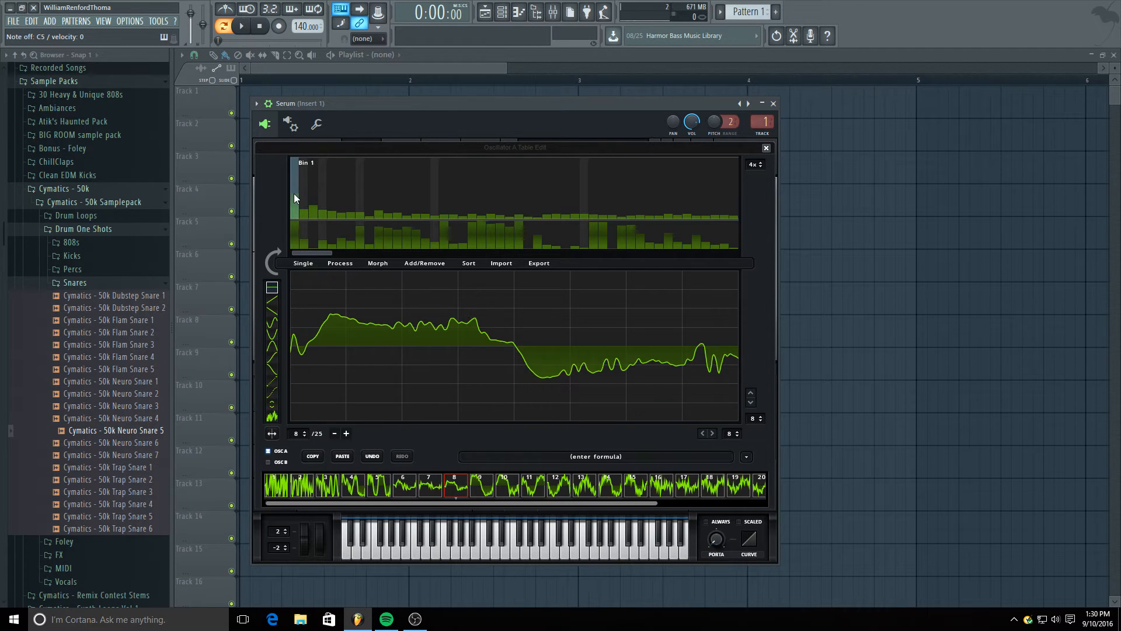
- Analyze the harmonics of wavetable frames 9 and 10 and reduce their Bin 1 amplitude
{"action": "left_click", "coordinate": [485, 476]}
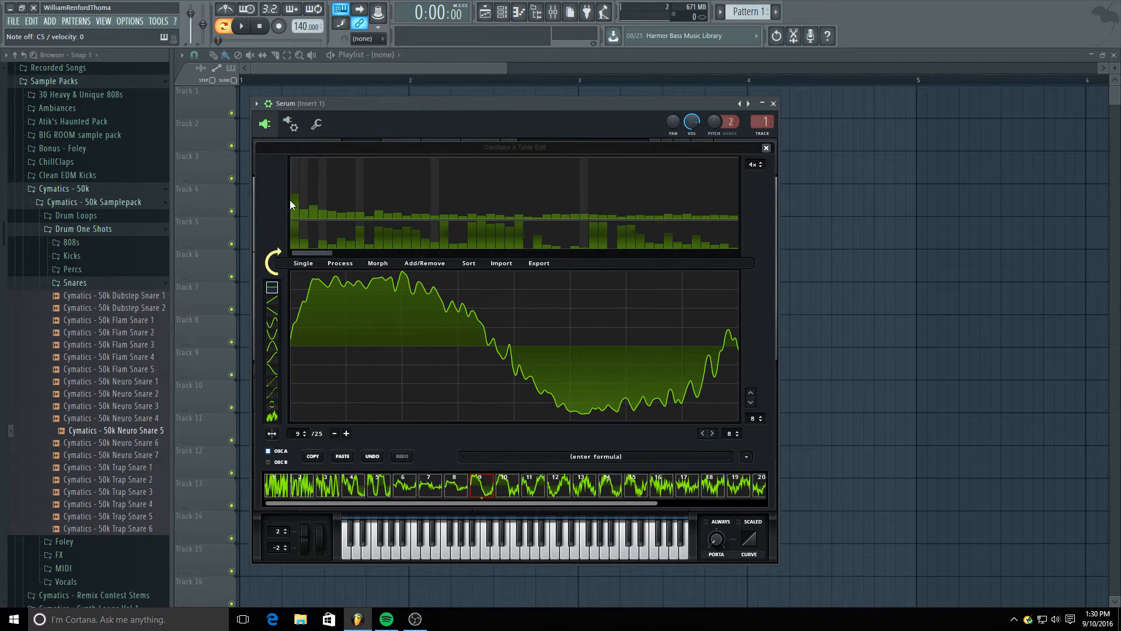
{"action": "left_click", "coordinate": [296, 199]}
{"action": "left_click", "coordinate": [506, 490]}
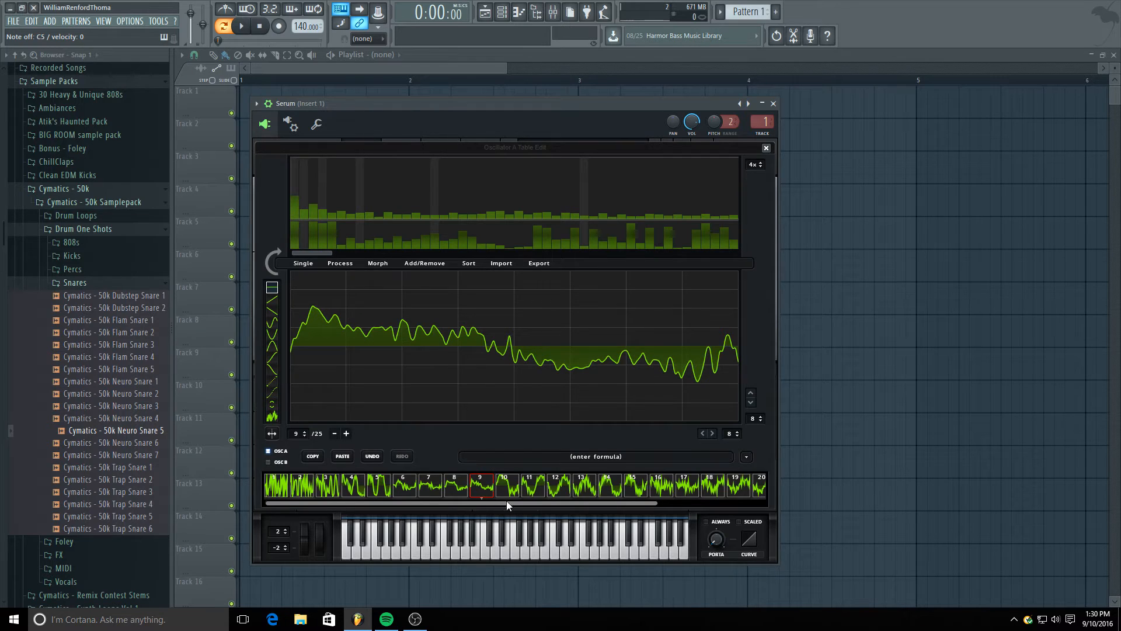
{"action": "left_click", "coordinate": [293, 211]}
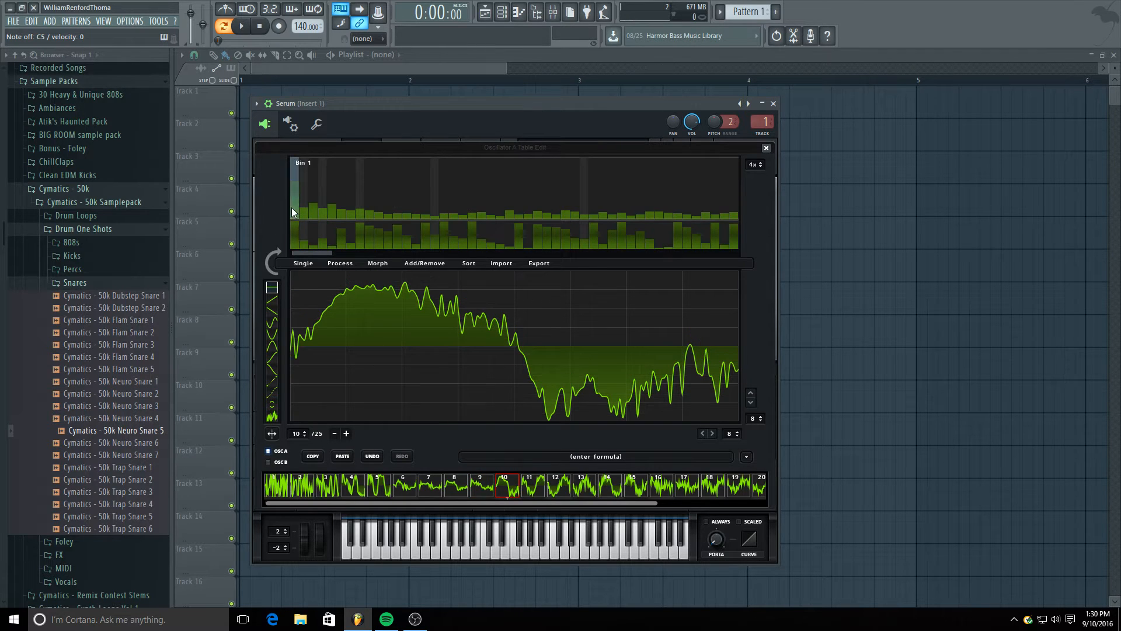
{"action": "left_click", "coordinate": [294, 193]}
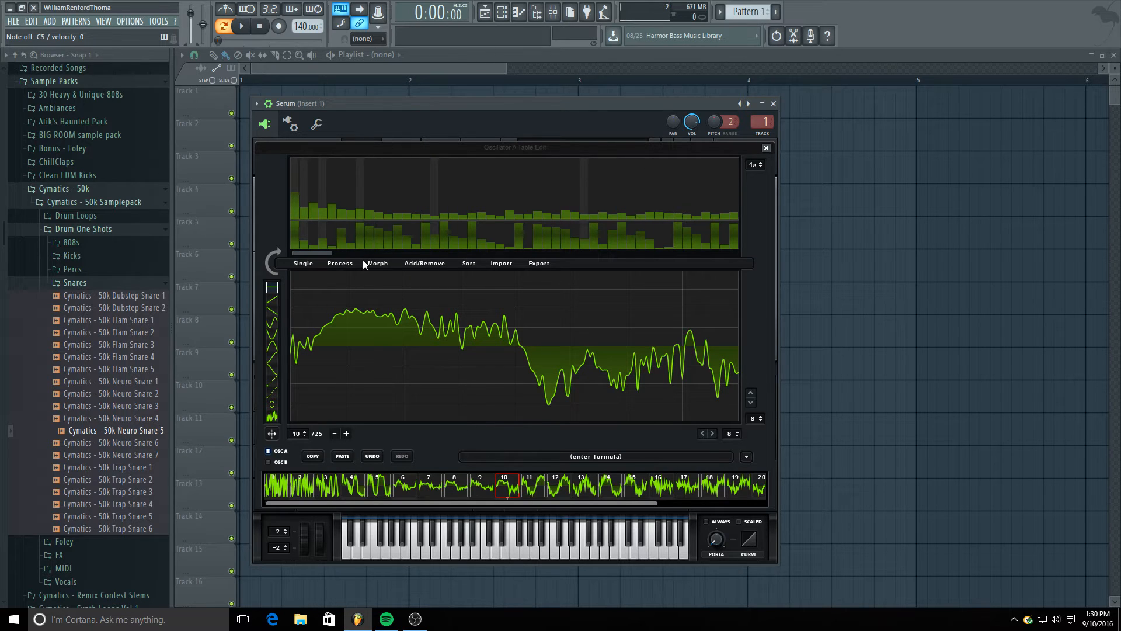
- Compare frames 6 and 3, then normalize each frame of the wavetable separately
{"action": "left_click", "coordinate": [407, 486]}
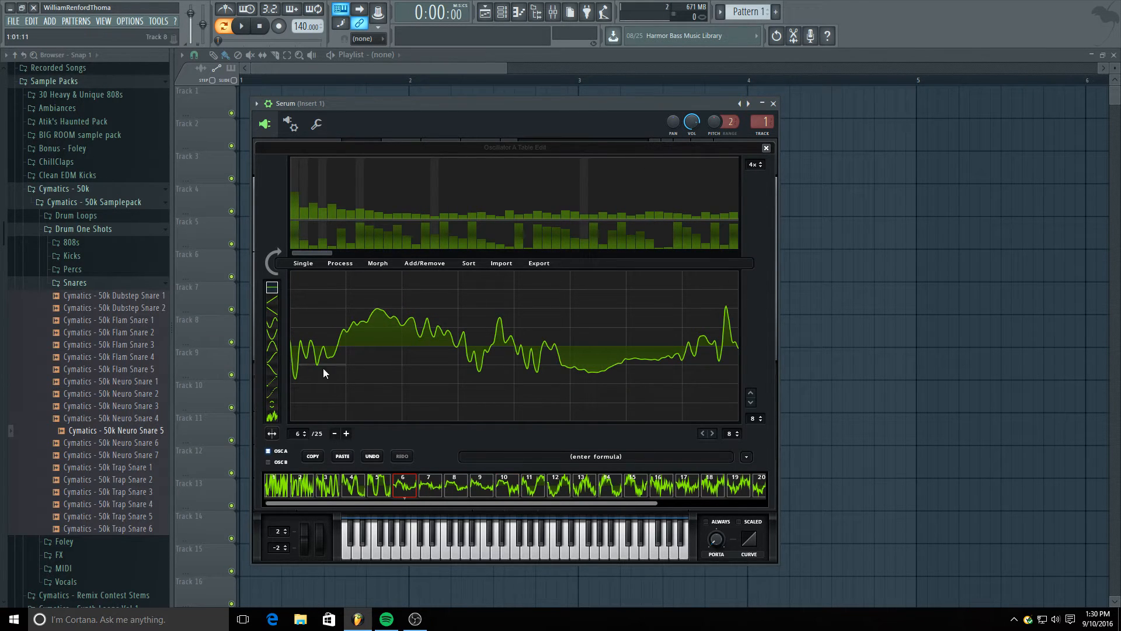
{"action": "left_click", "coordinate": [322, 487]}
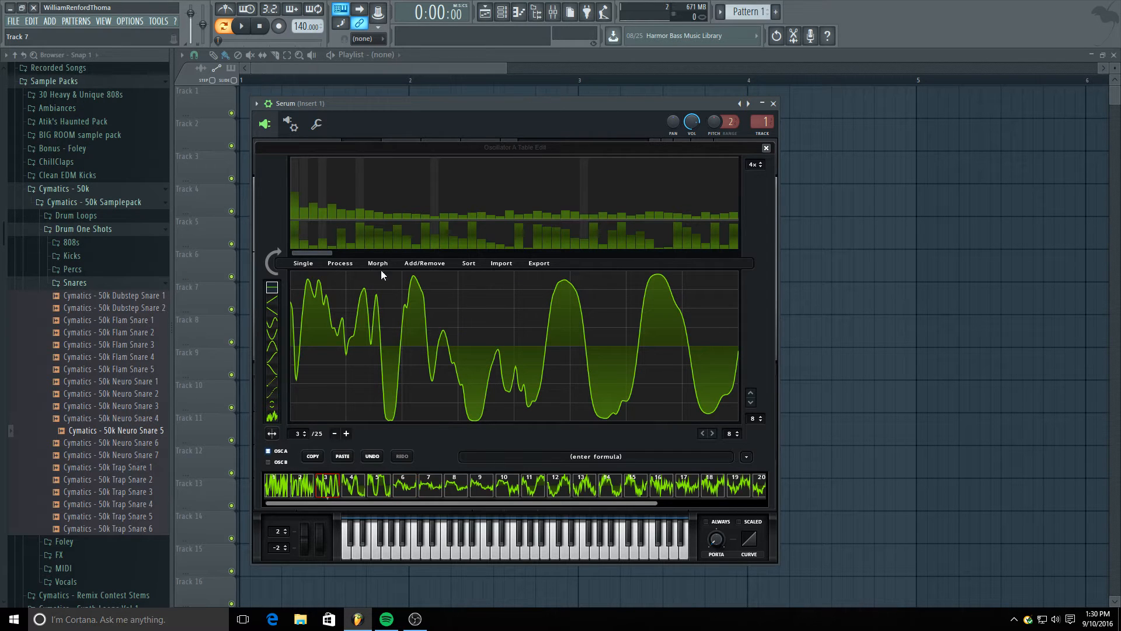
{"action": "left_click", "coordinate": [409, 482]}
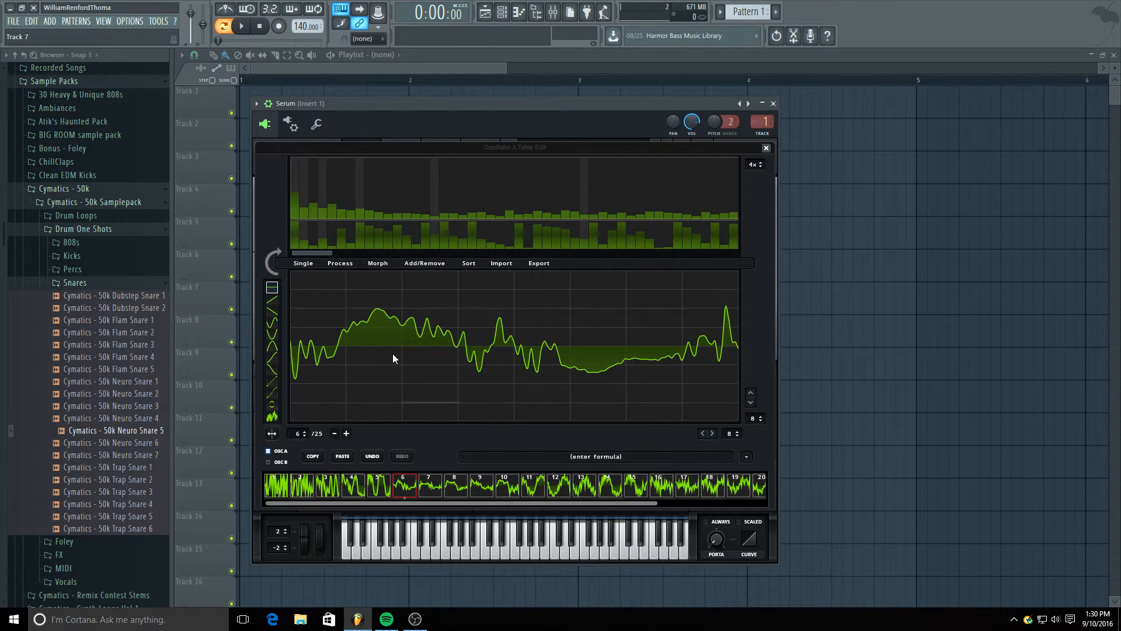
{"action": "left_click", "coordinate": [347, 266]}
{"action": "left_click", "coordinate": [347, 277]}
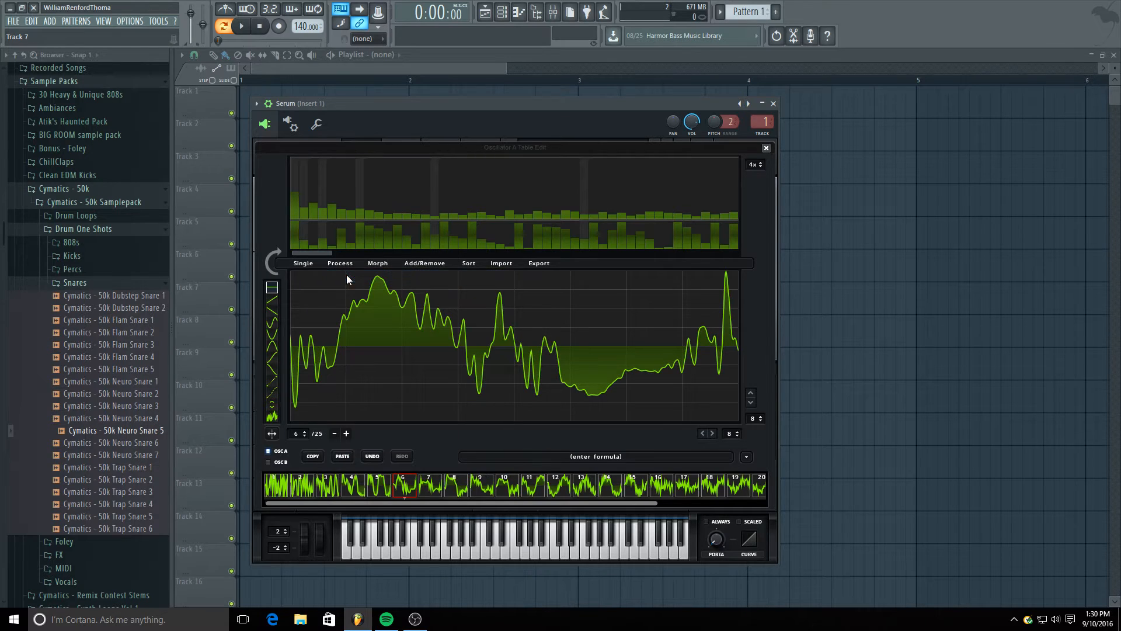
- Close the wavetable editor and sweep Oscillator A's wavetable position down to the first frame and up through the table
{"action": "left_click", "coordinate": [766, 147]}
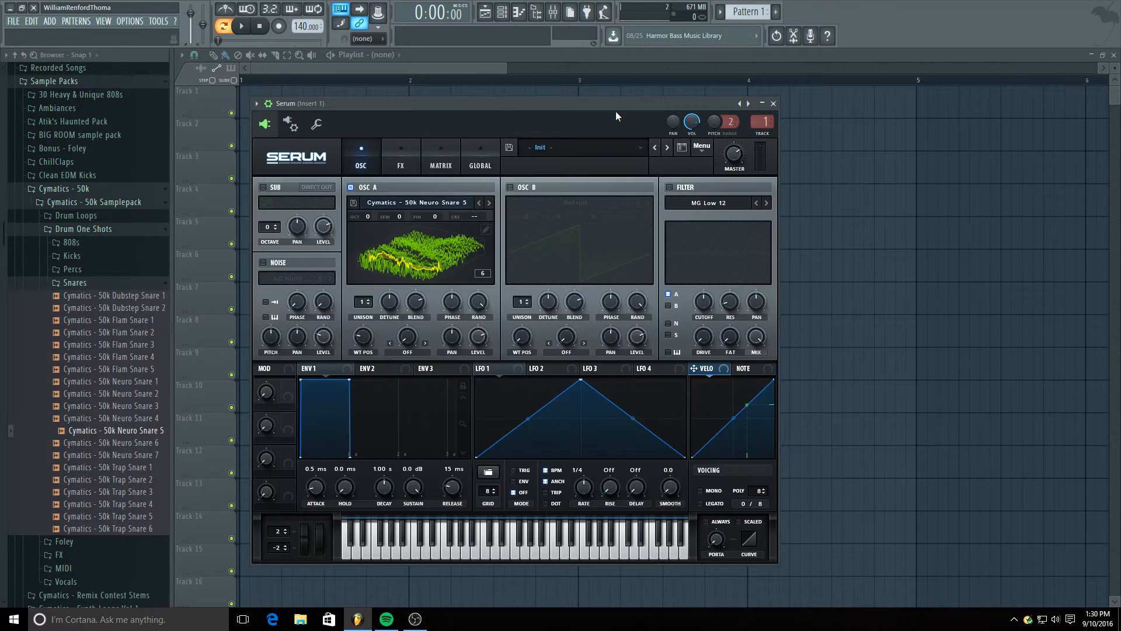
{"action": "left_click_drag", "start_coordinate": [364, 337], "coordinate": [370, 432]}
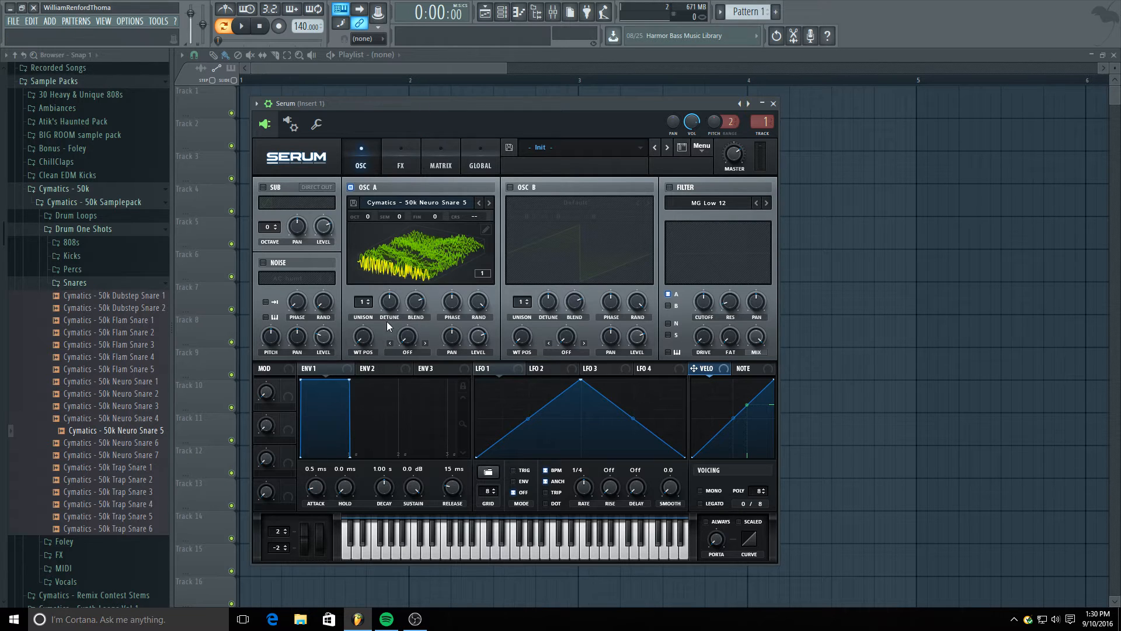
{"action": "mouse_move", "coordinate": [363, 337]}
{"action": "left_mouse_down"}
{"action": "mouse_move", "coordinate": [377, 230]}
{"action": "mouse_move", "coordinate": [378, 256]}
{"action": "left_mouse_up"}
- In Oscillator A's wavetable editor, apply X-Fade Edges (16 samples) and Morph - Spectral (zero fund.phase), and close the editor
{"action": "left_click", "coordinate": [486, 229]}
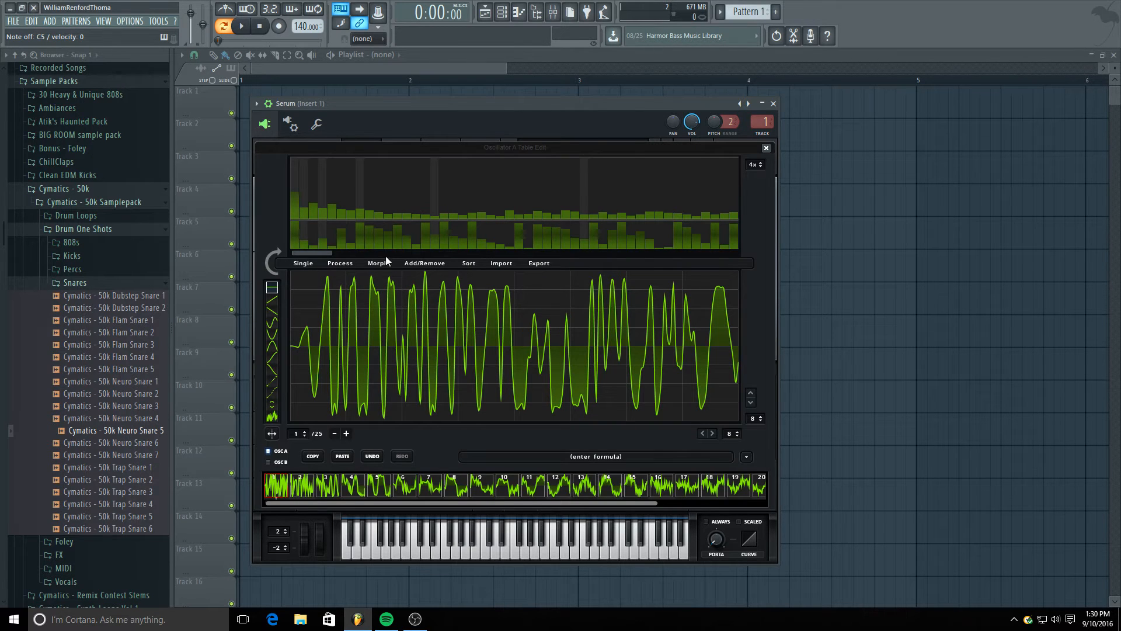
{"action": "left_click", "coordinate": [340, 263]}
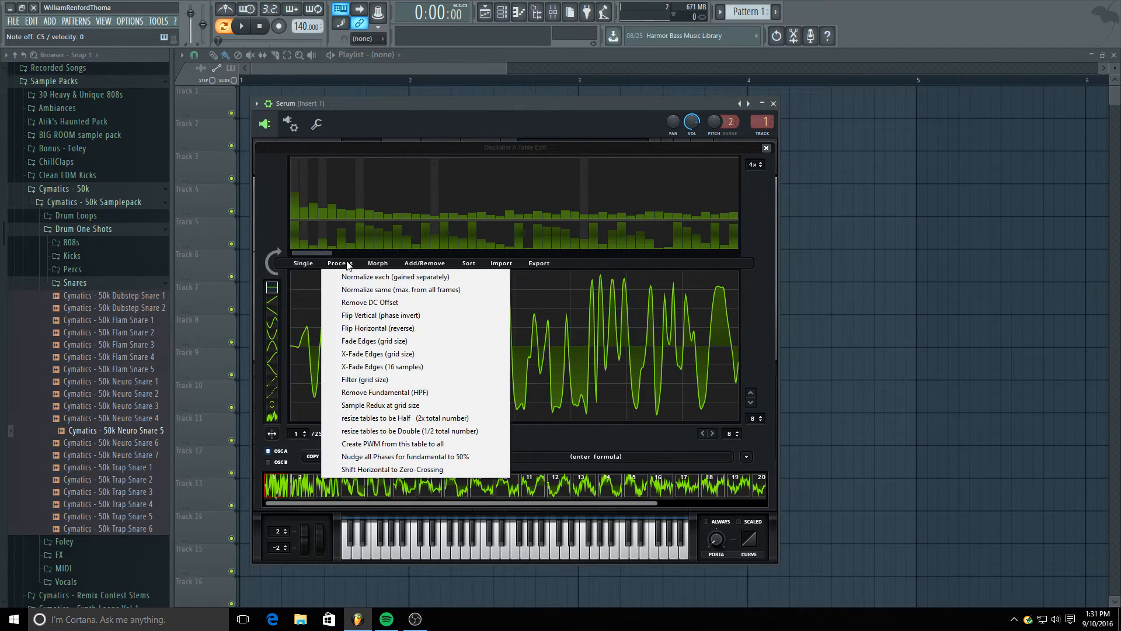
{"action": "left_click", "coordinate": [359, 366]}
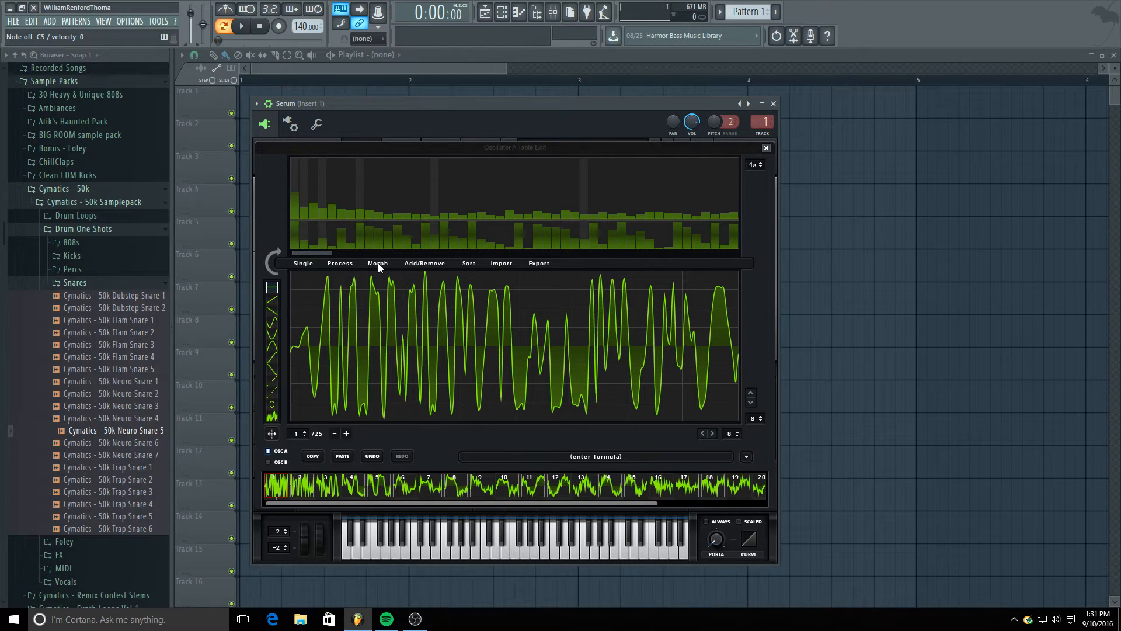
{"action": "left_click", "coordinate": [378, 264]}
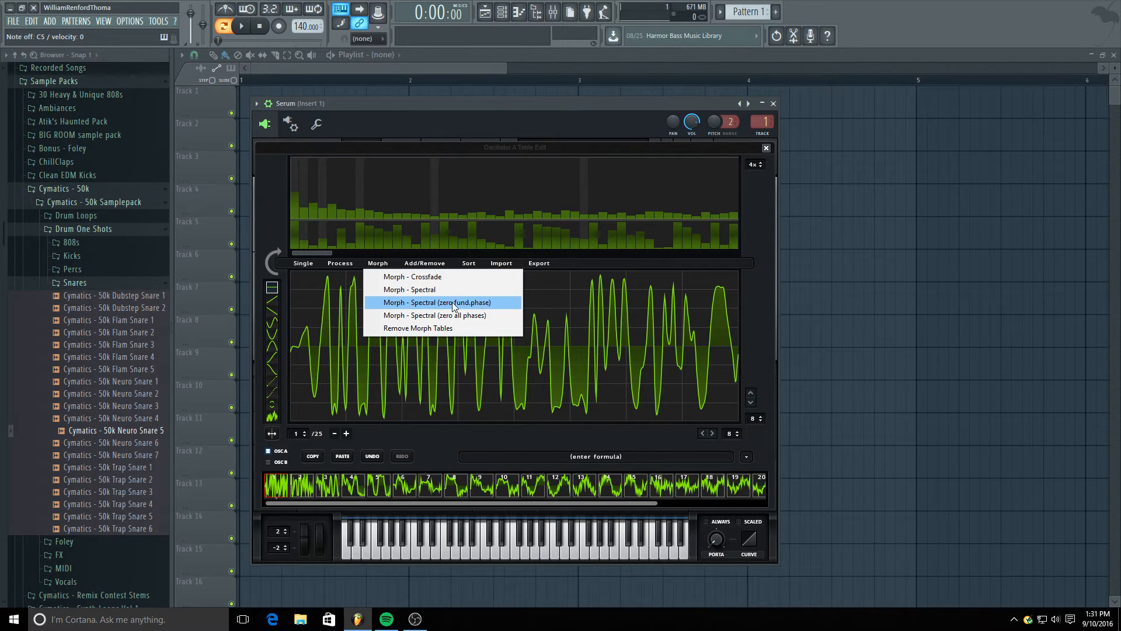
{"action": "left_click", "coordinate": [371, 306]}
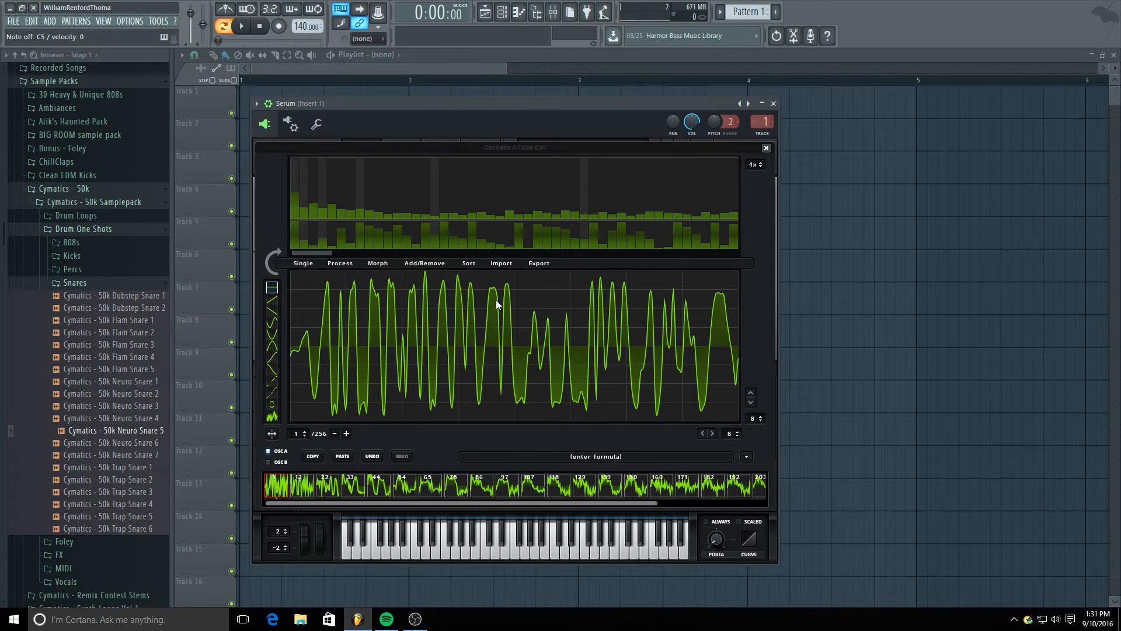
{"action": "left_click", "coordinate": [765, 148]}
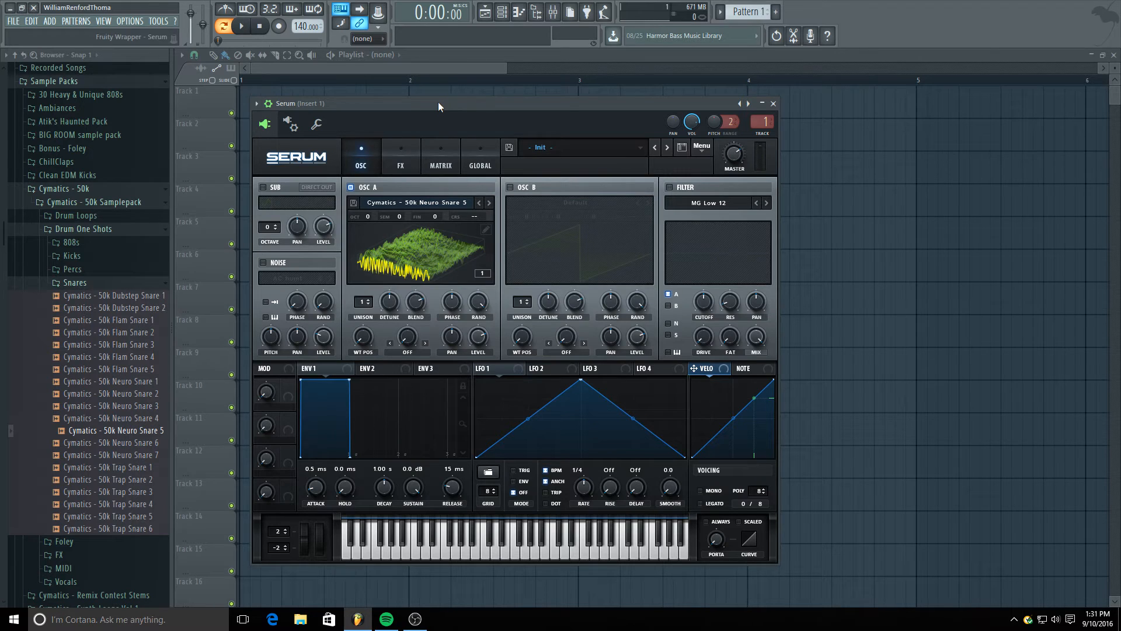
- Set Oscillator A's octave to -1 and sweep its wavetable position to audition the morphed table, stopping at 57
{"action": "mouse_move", "coordinate": [363, 336]}
{"action": "left_mouse_down"}
{"action": "mouse_move", "coordinate": [370, 215]}
{"action": "mouse_move", "coordinate": [359, 348]}
{"action": "left_mouse_up"}
{"action": "left_click_drag", "start_coordinate": [359, 216], "coordinate": [359, 233]}
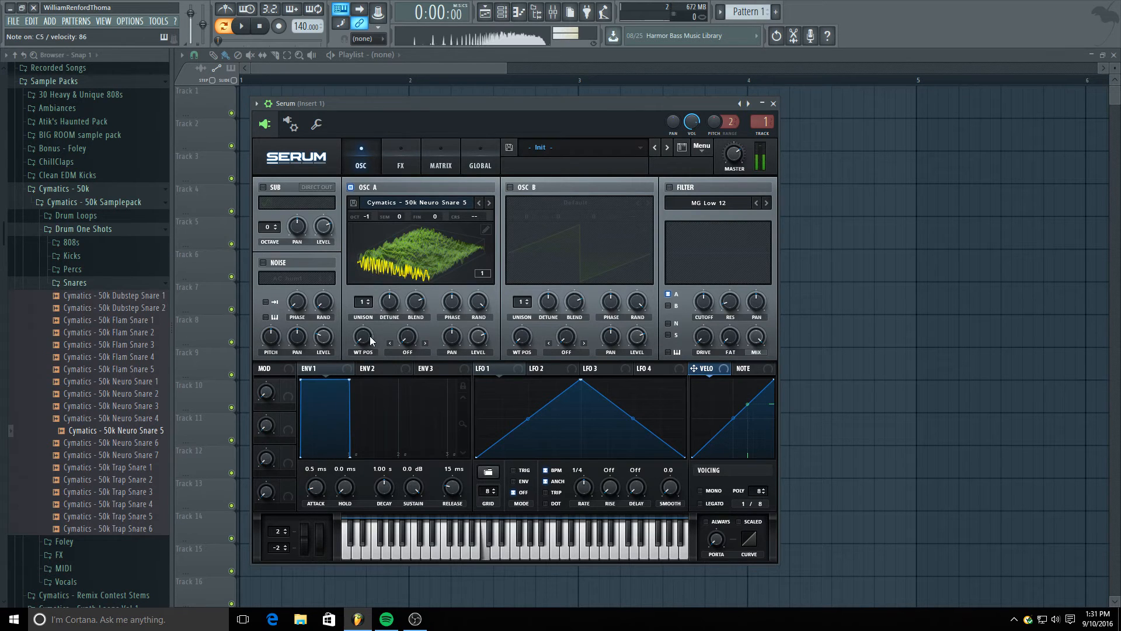
{"action": "mouse_move", "coordinate": [370, 339]}
{"action": "left_mouse_down"}
{"action": "mouse_move", "coordinate": [377, 212]}
{"action": "mouse_move", "coordinate": [367, 336]}
{"action": "left_mouse_up"}
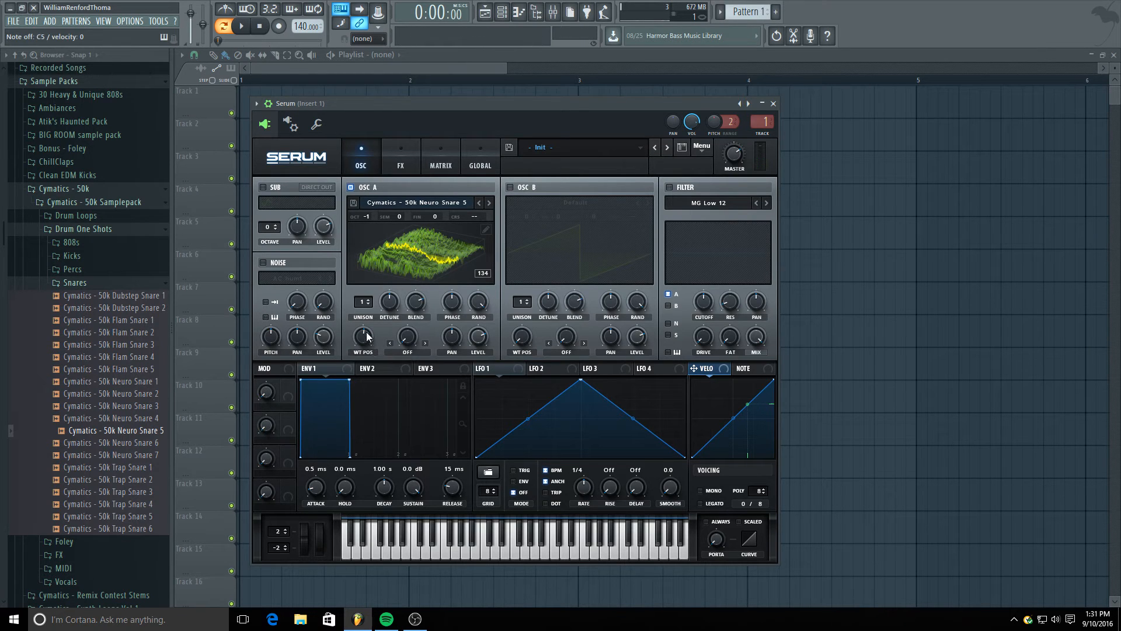
{"action": "double_click", "coordinate": [365, 335]}
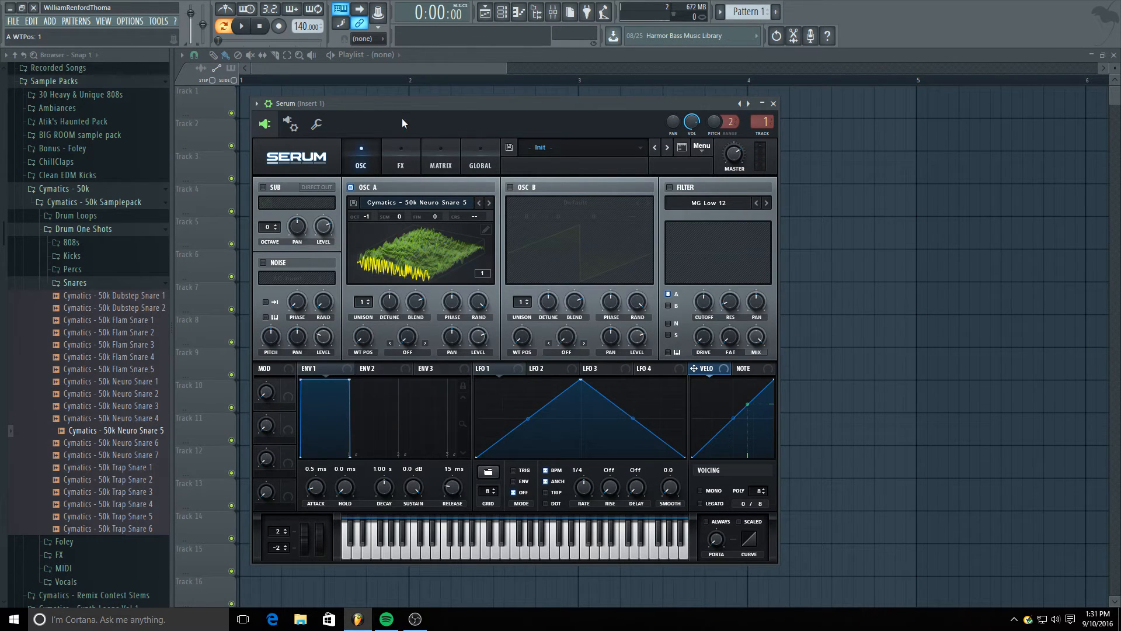
{"action": "left_click_drag", "start_coordinate": [361, 340], "coordinate": [368, 318]}
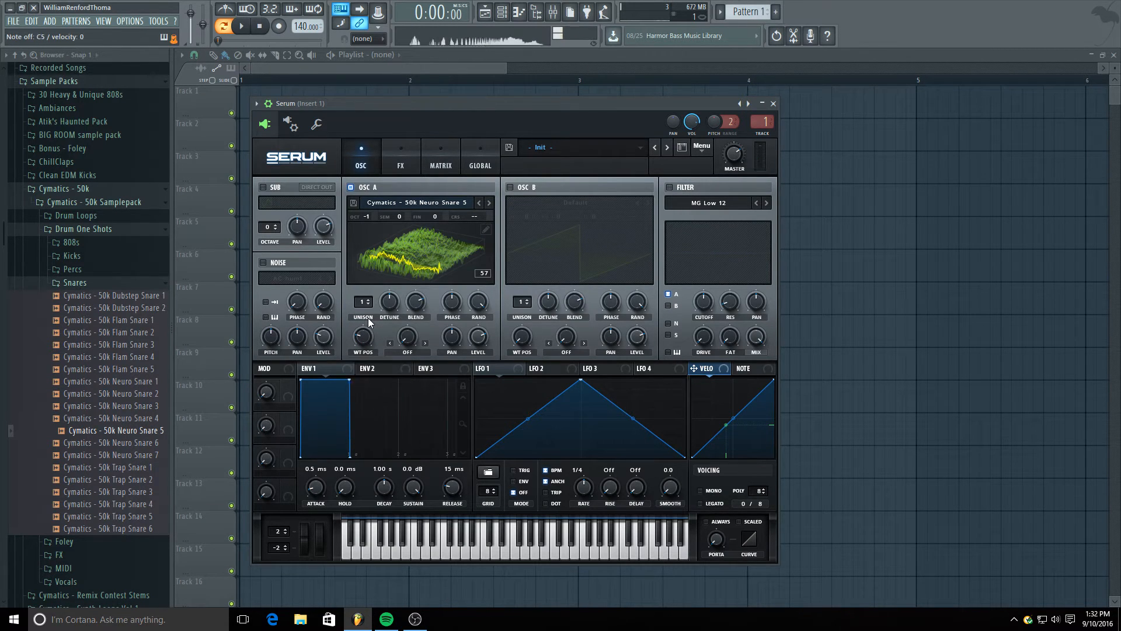
- Assign LFO 1 to Oscillator A's wavetable position and set the base position to 34
{"action": "left_click_drag", "start_coordinate": [478, 369], "coordinate": [347, 385]}
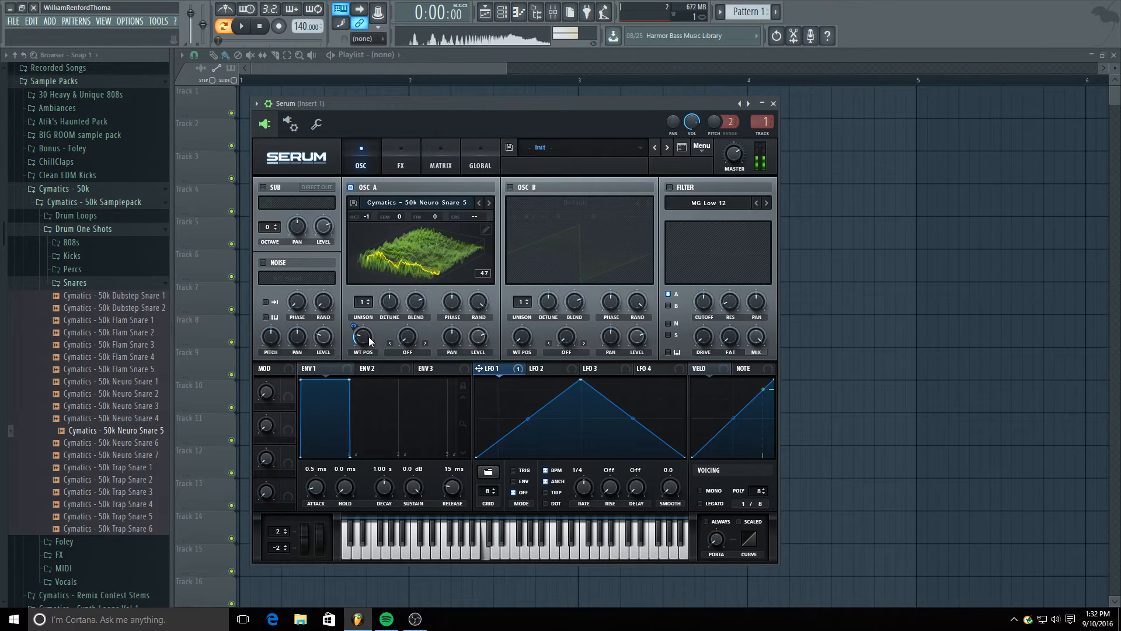
{"action": "left_click_drag", "start_coordinate": [369, 336], "coordinate": [368, 340]}
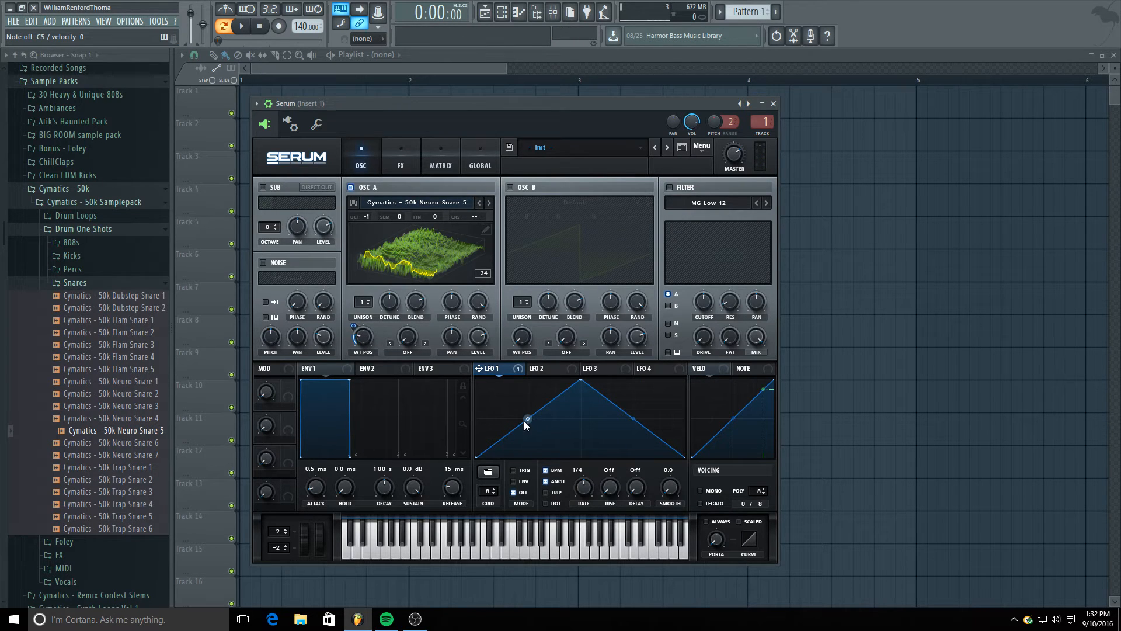
- Bow LFO 1's rising segment upward in Trig mode and set Oscillator A's wavetable position to 28
{"action": "left_click_drag", "start_coordinate": [525, 419], "coordinate": [529, 394]}
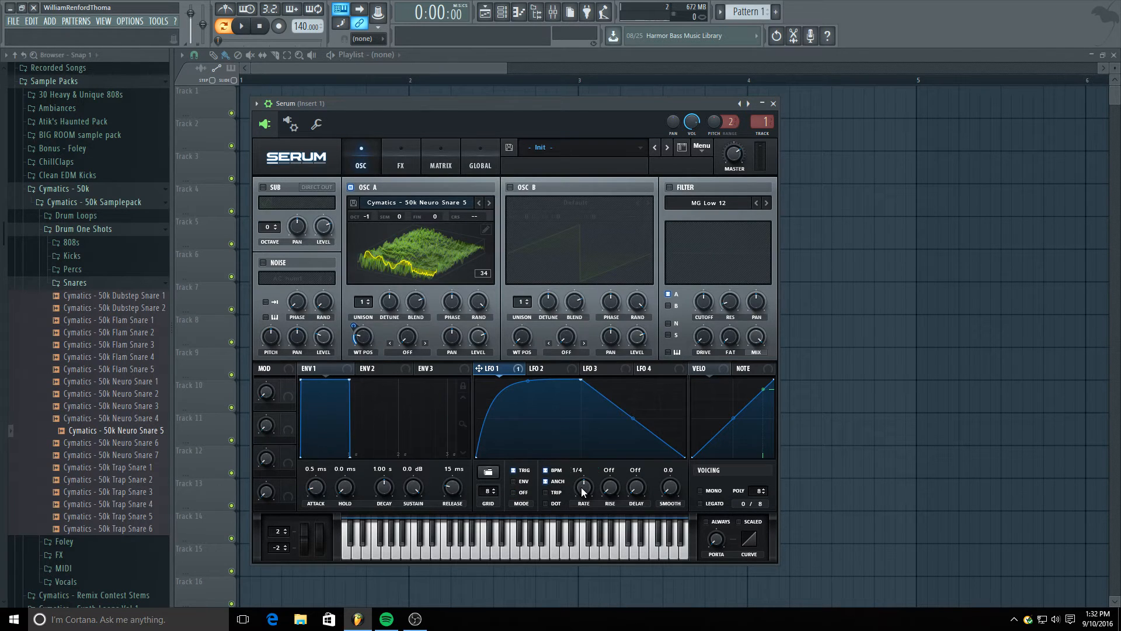
{"action": "key", "text": "q"}
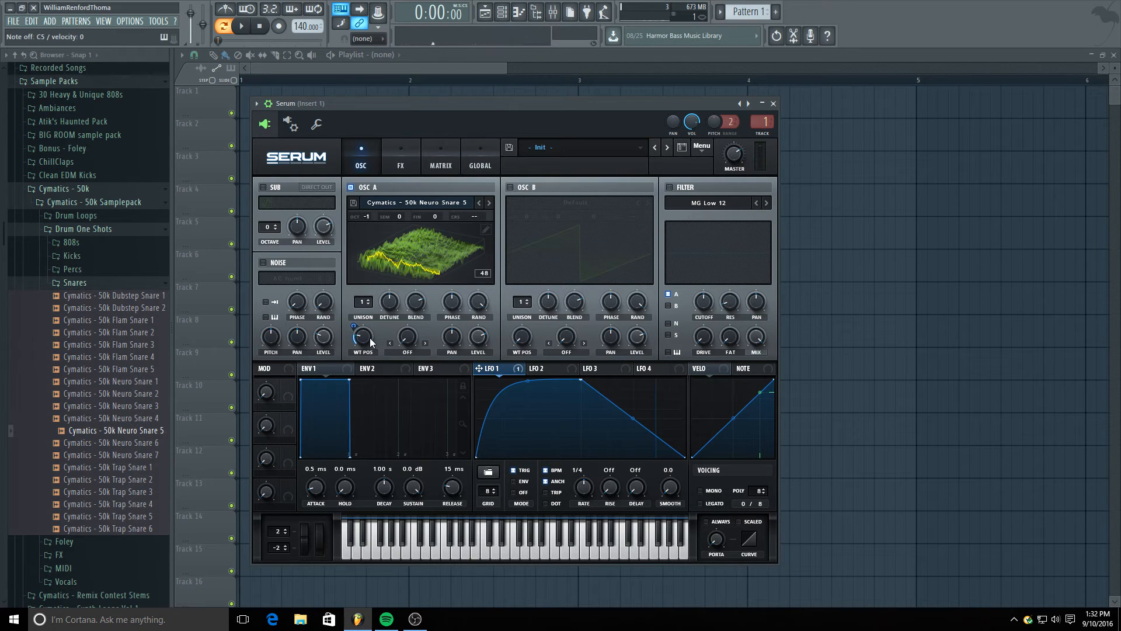
{"action": "left_click_drag", "start_coordinate": [369, 338], "coordinate": [353, 325]}
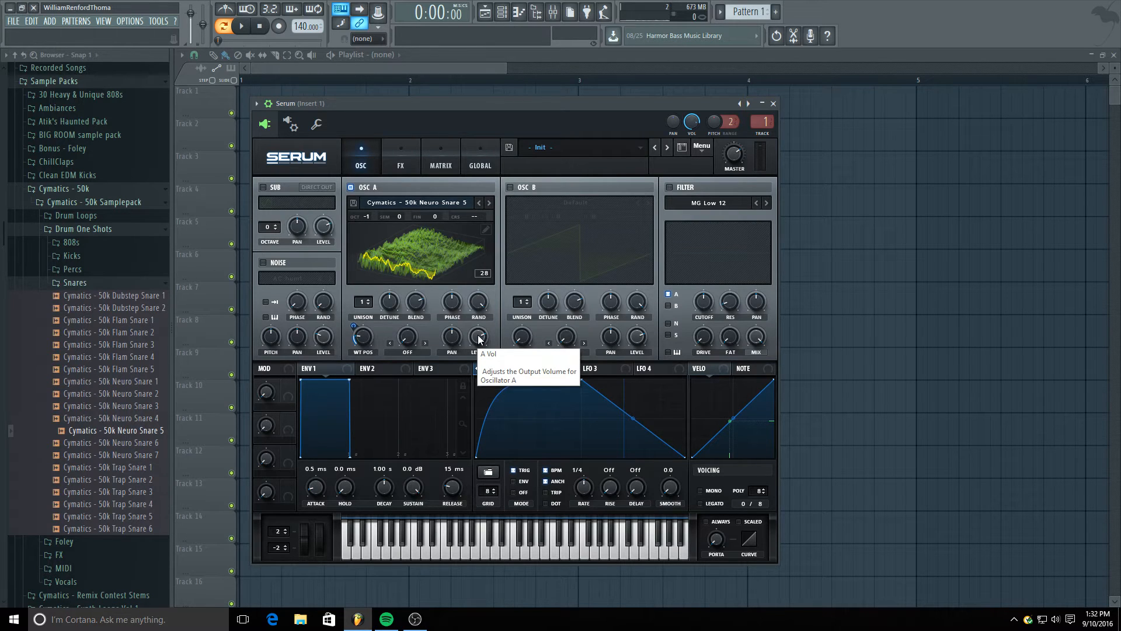
- Set Oscillator A's level to 0% and assign LFO 1 to modulate it
{"action": "left_click_drag", "start_coordinate": [479, 336], "coordinate": [446, 515]}
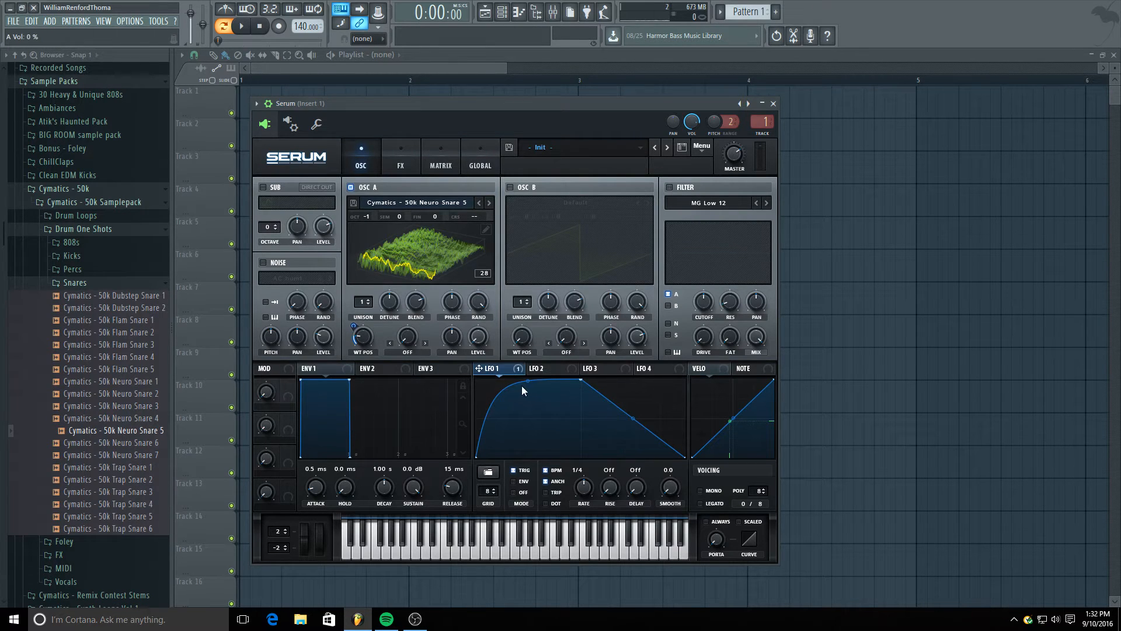
{"action": "left_click_drag", "start_coordinate": [519, 368], "coordinate": [476, 341]}
{"action": "left_click", "coordinate": [401, 158]}
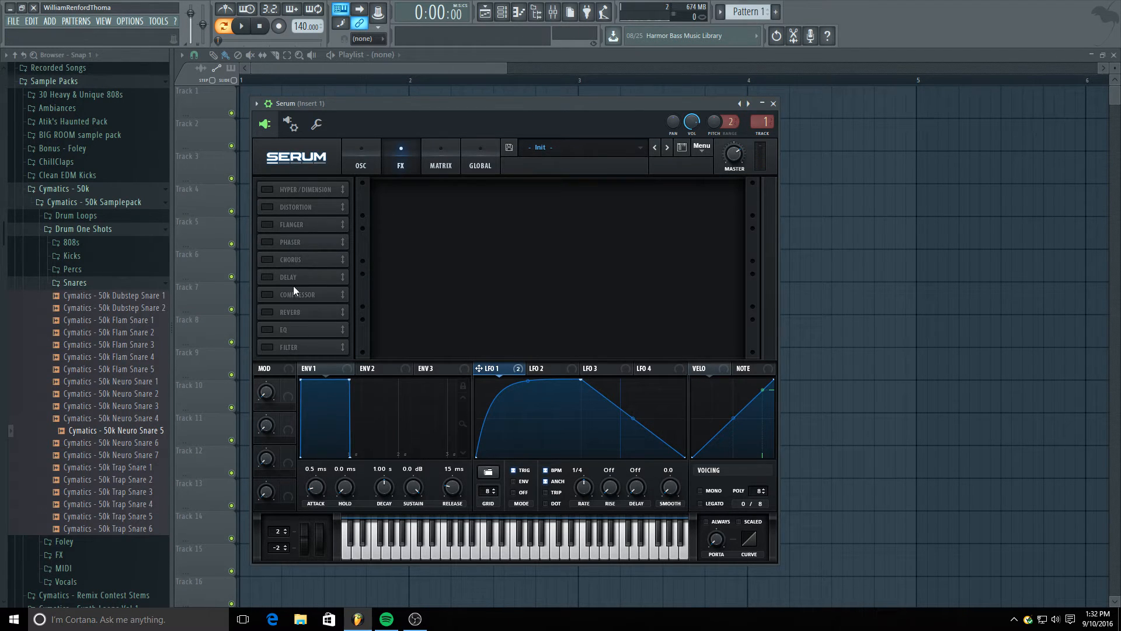
{"action": "left_click", "coordinate": [268, 296]}
{"action": "left_click", "coordinate": [268, 296]}
{"action": "left_click", "coordinate": [373, 151]}
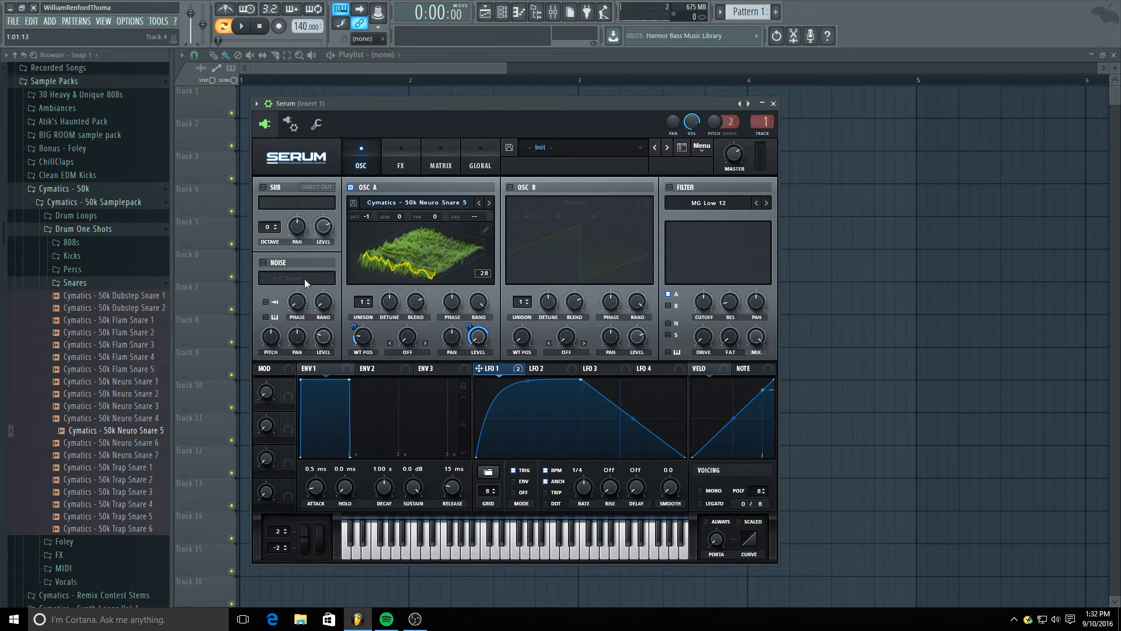
- Enable Oscillator B with its level turned down and set Oscillator A's warp mode to FM (from B)
{"action": "left_click", "coordinate": [70, 433]}
{"action": "left_click", "coordinate": [510, 188]}
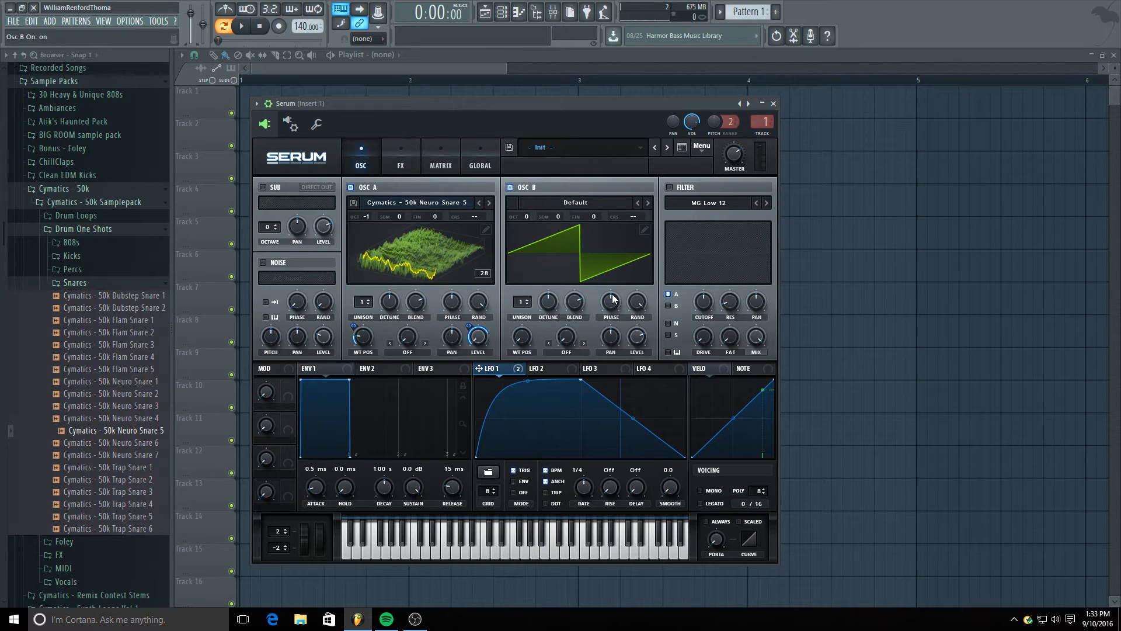
{"action": "left_click_drag", "start_coordinate": [637, 343], "coordinate": [636, 397]}
{"action": "left_click", "coordinate": [391, 350]}
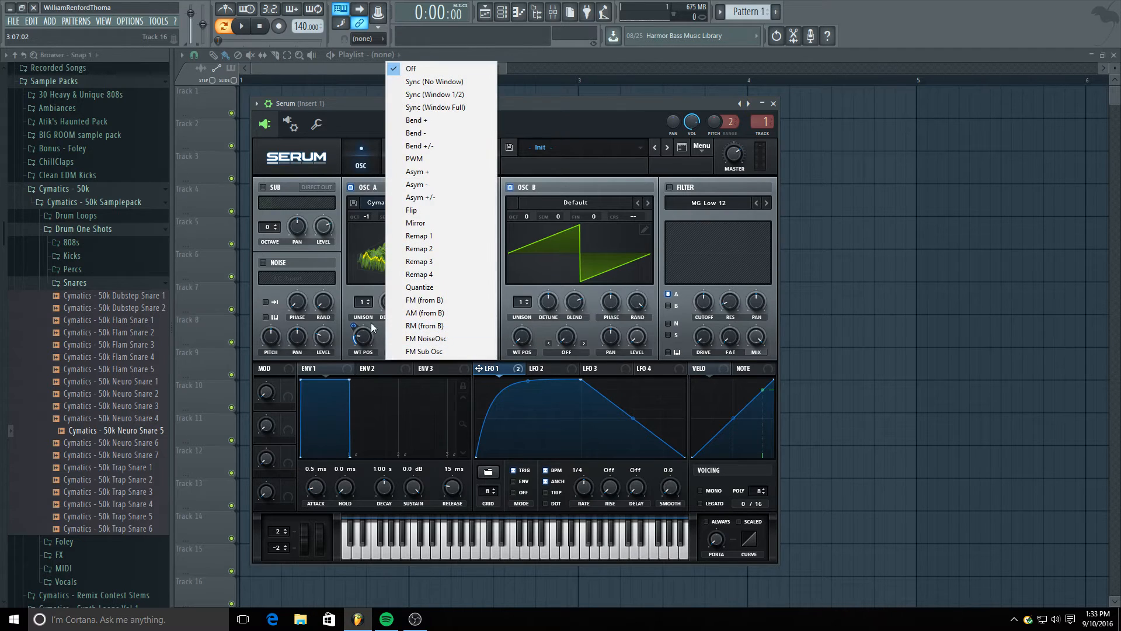
{"action": "left_click", "coordinate": [391, 302]}
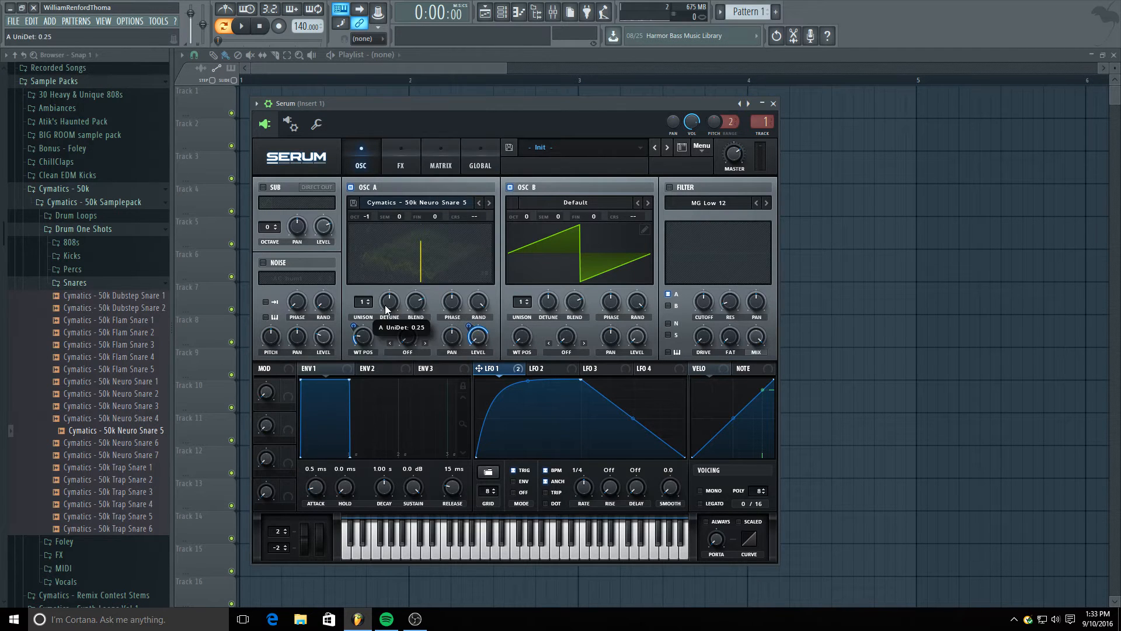
- Set Oscillator A's warp mode to FM (from B) and audition different FM amounts while playing notes
{"action": "left_click", "coordinate": [391, 345]}
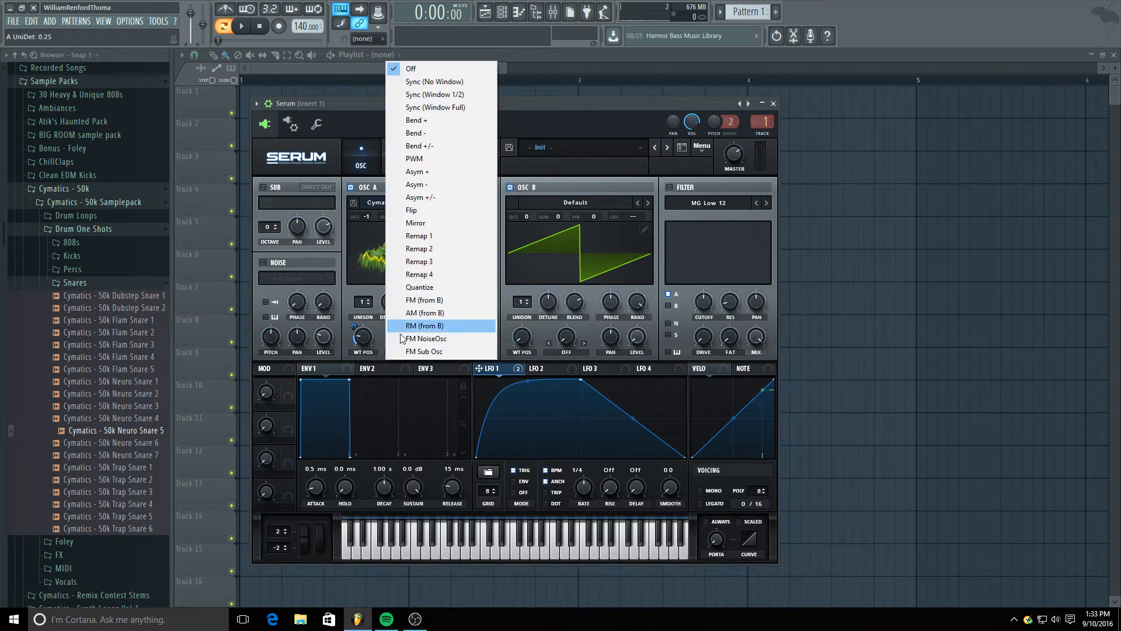
{"action": "left_click", "coordinate": [400, 302]}
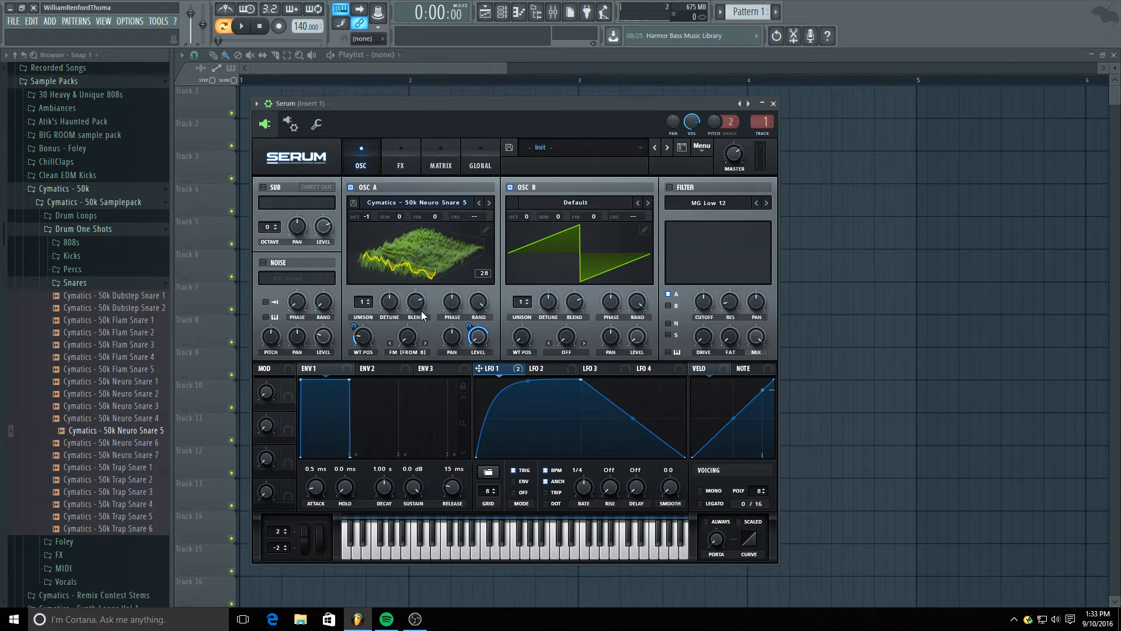
{"action": "mouse_move", "coordinate": [408, 333]}
{"action": "left_mouse_down"}
{"action": "mouse_move", "coordinate": [426, 205]}
{"action": "mouse_move", "coordinate": [417, 337]}
{"action": "left_mouse_up"}
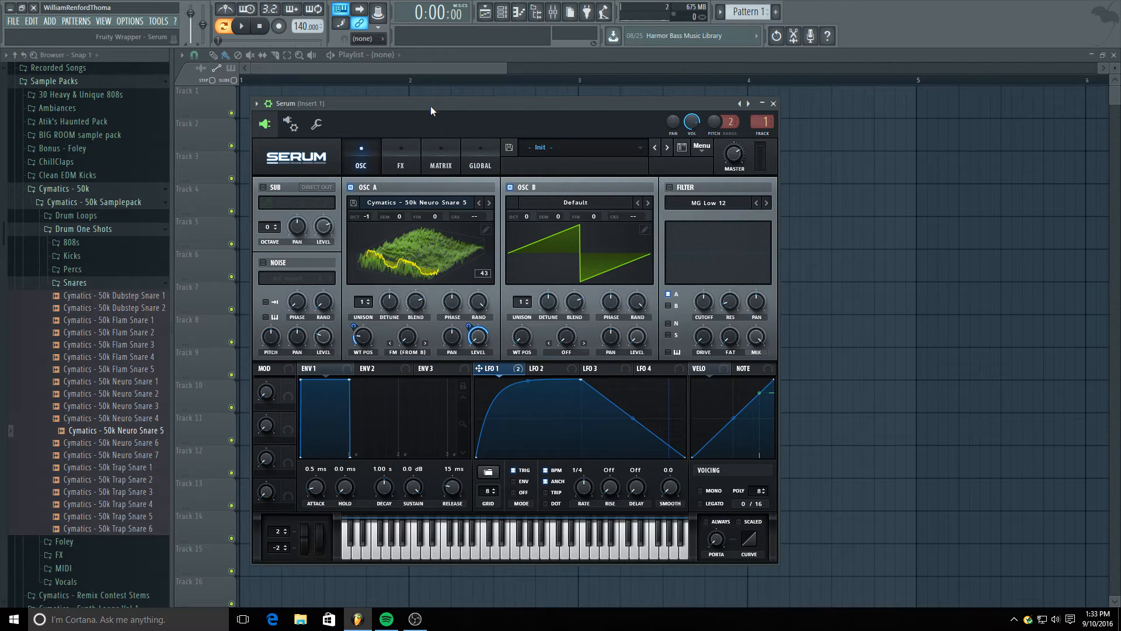
{"action": "left_click", "coordinate": [408, 340]}
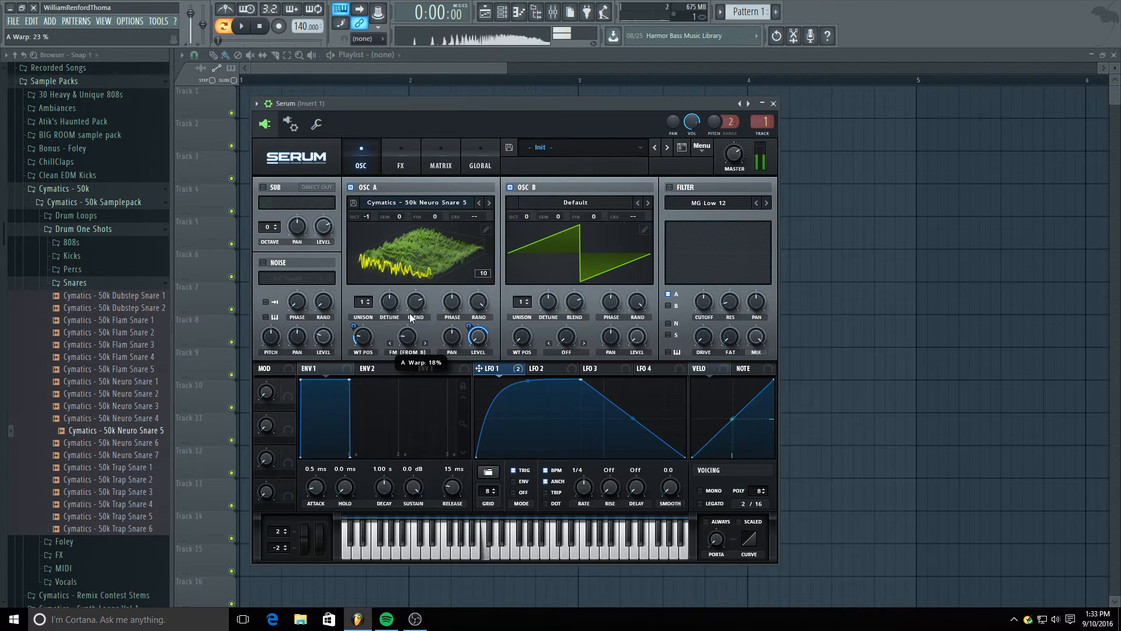
{"action": "left_click_drag", "start_coordinate": [415, 292], "coordinate": [420, 292]}
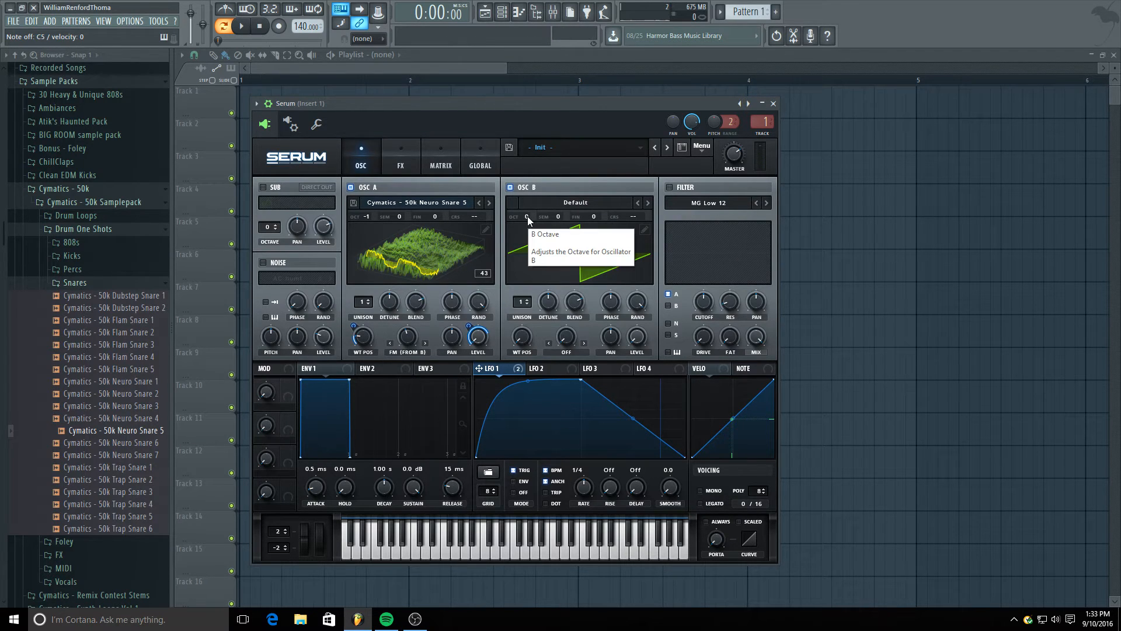
- Raise Oscillator B's octave to +1, sweeping Oscillator A's FM amount and comparing the sound with octave 0
{"action": "left_click_drag", "start_coordinate": [528, 216], "coordinate": [528, 203]}
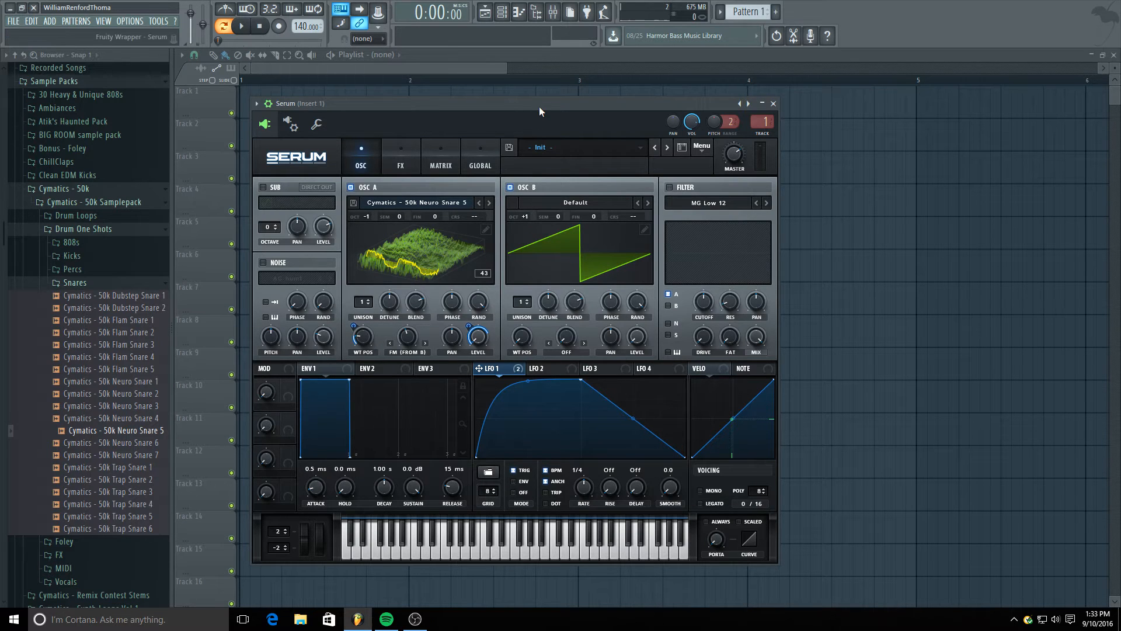
{"action": "mouse_move", "coordinate": [408, 349]}
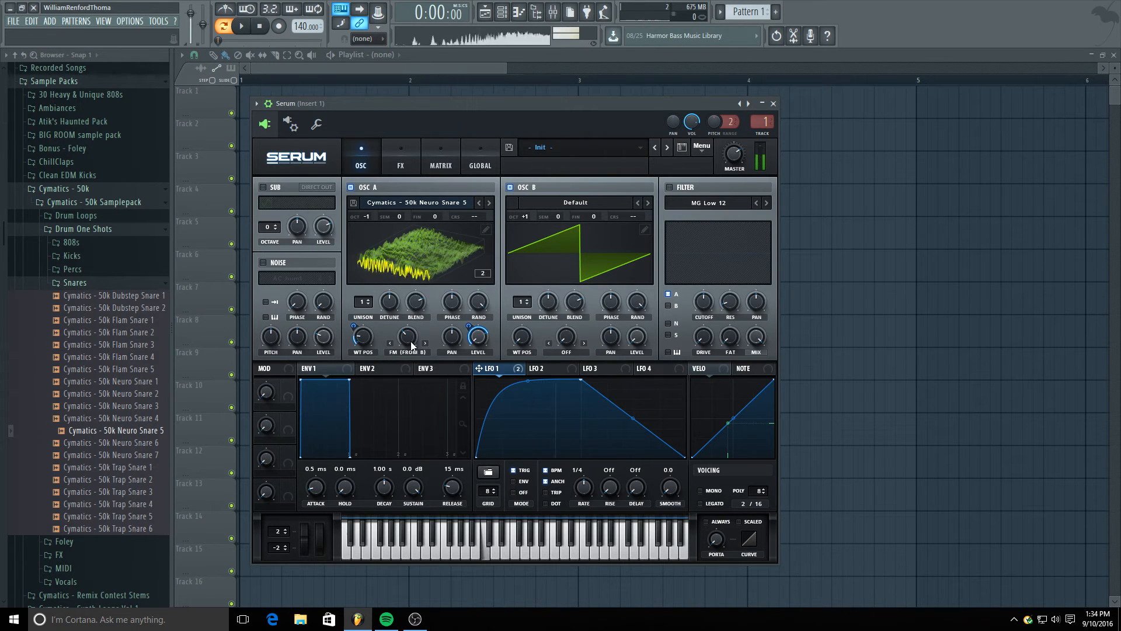
{"action": "scroll", "coordinate": [412, 337], "scroll_direction": "up", "scroll_amount": 2}
{"action": "scroll", "coordinate": [412, 338], "scroll_direction": "up", "scroll_amount": 1}
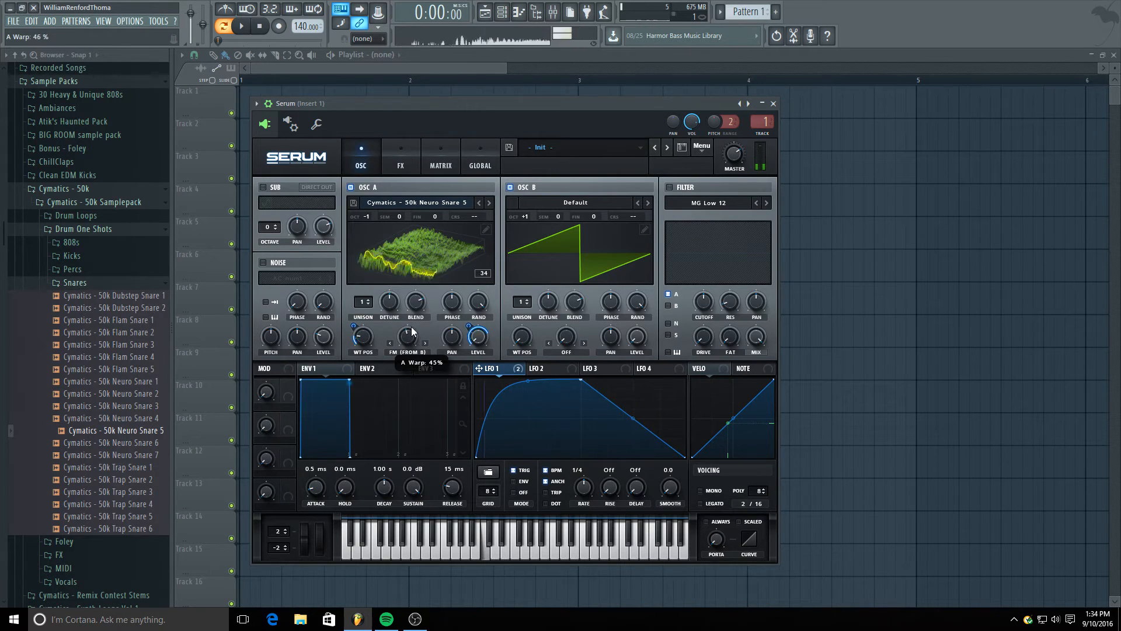
{"action": "scroll", "coordinate": [412, 338], "scroll_direction": "down", "scroll_amount": 3}
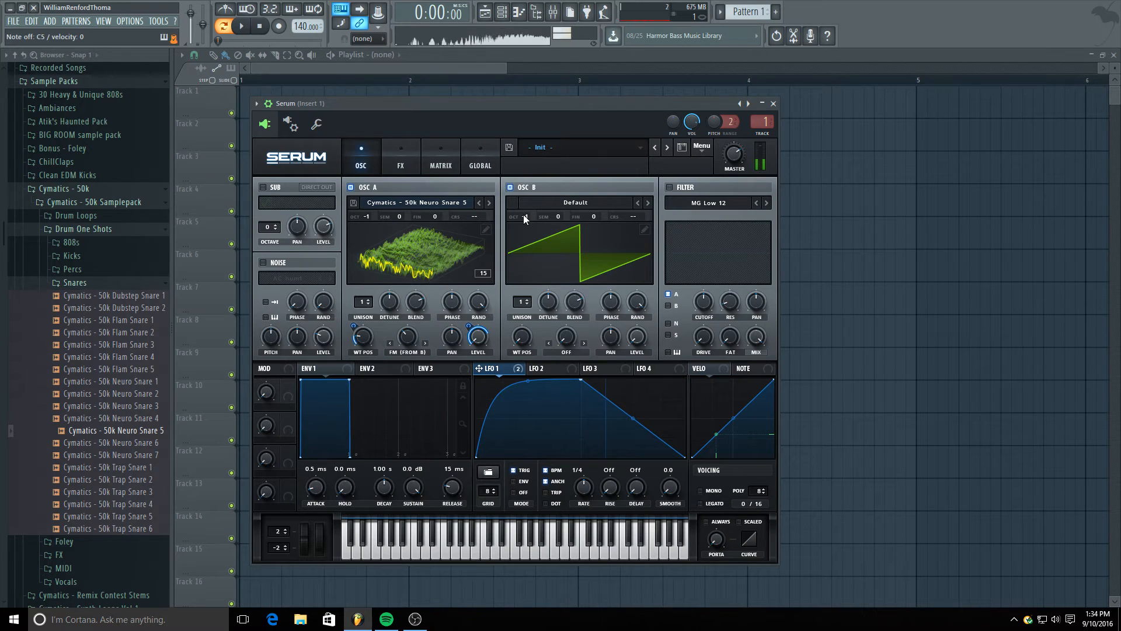
{"action": "left_click_drag", "start_coordinate": [530, 215], "coordinate": [530, 221]}
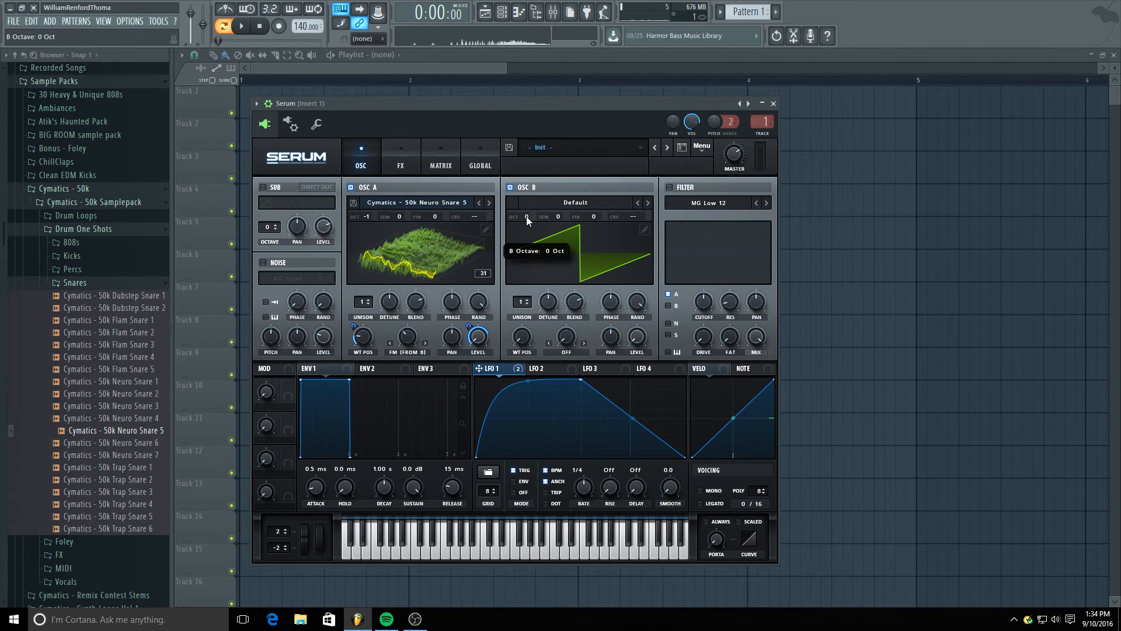
{"action": "left_click_drag", "start_coordinate": [527, 216], "coordinate": [527, 210]}
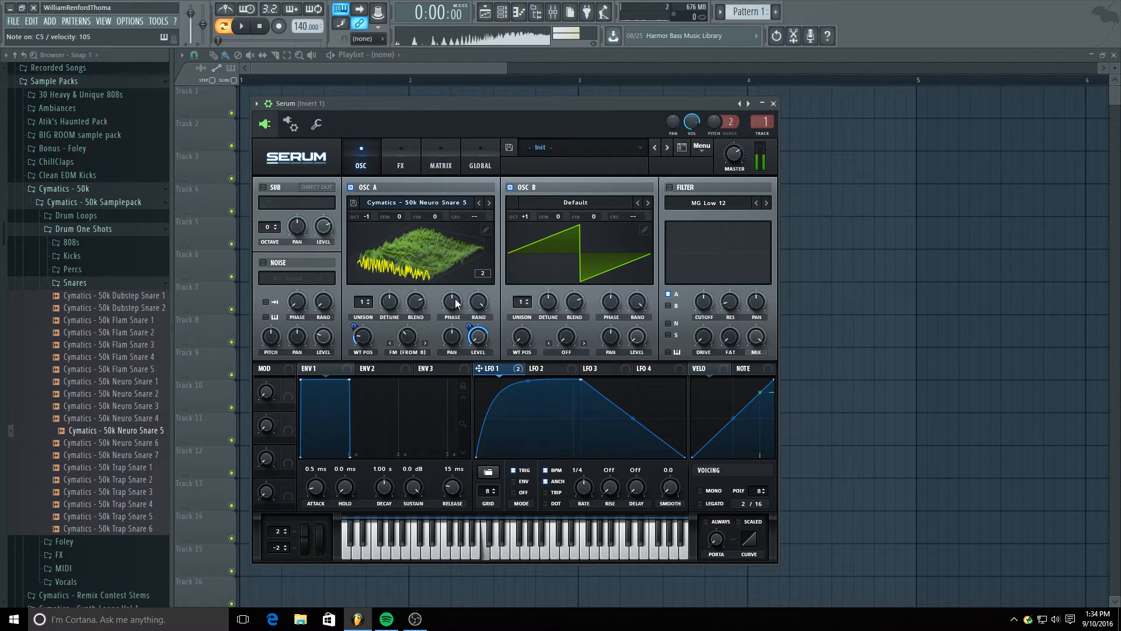
- Apply the Proc:Squarify multi formula to Oscillator A's wavetable in the wavetable editor
{"action": "left_click", "coordinate": [485, 230]}
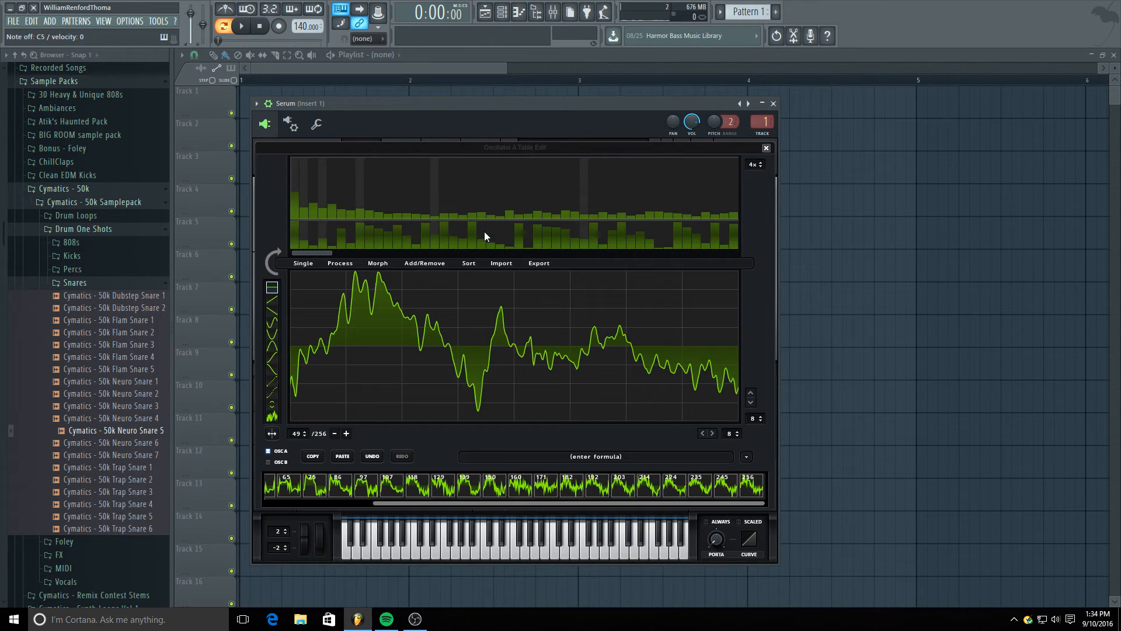
{"action": "left_click", "coordinate": [747, 456]}
{"action": "mouse_move", "coordinate": [777, 484]}
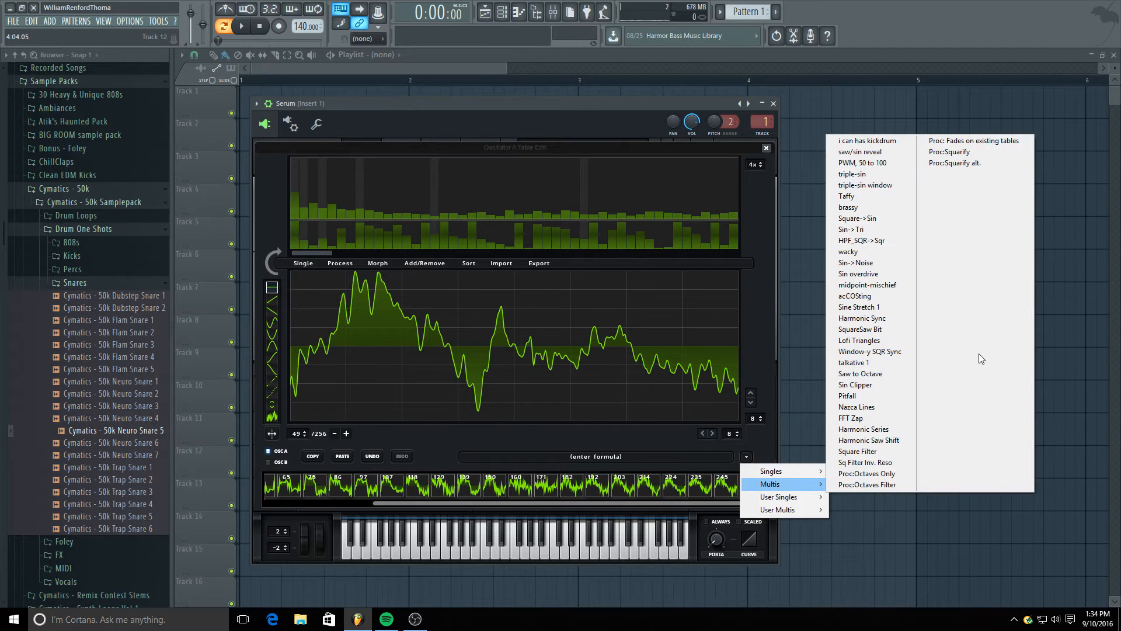
{"action": "left_click", "coordinate": [967, 152]}
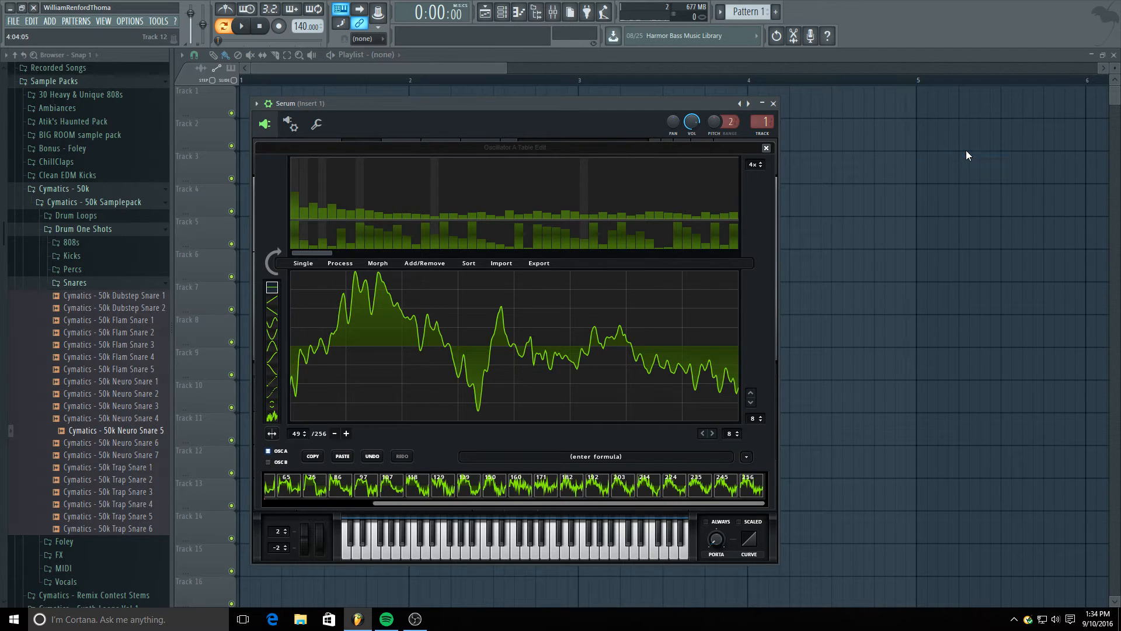
{"action": "left_click", "coordinate": [766, 147]}
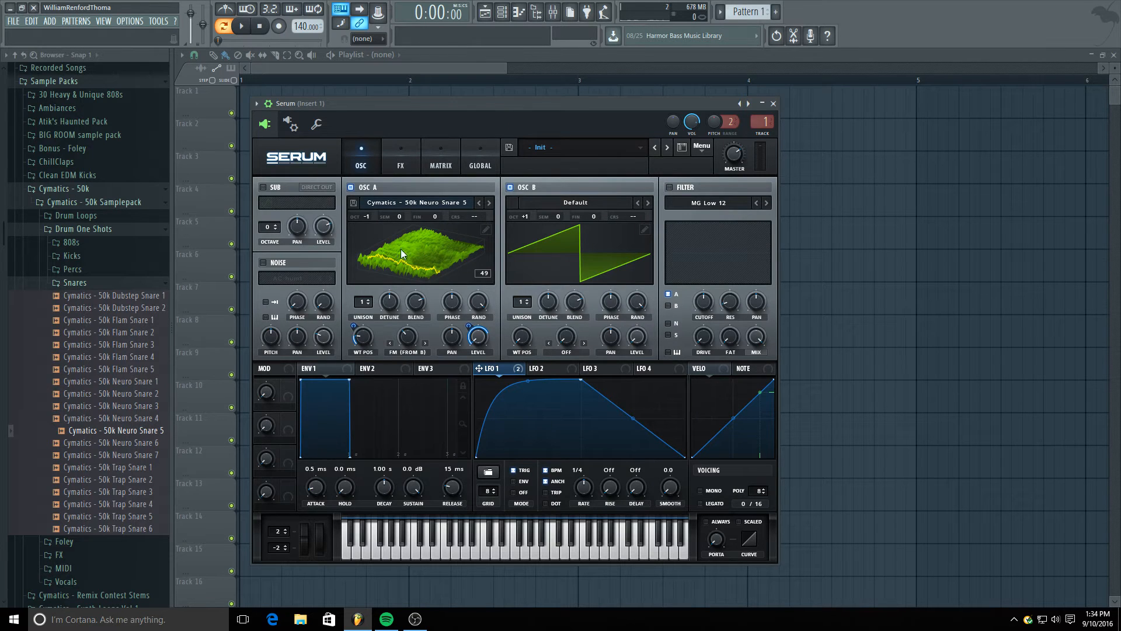
- Normalize the amplitude of Oscillator A's wavetable frames in the wavetable editor
{"action": "left_click", "coordinate": [485, 231]}
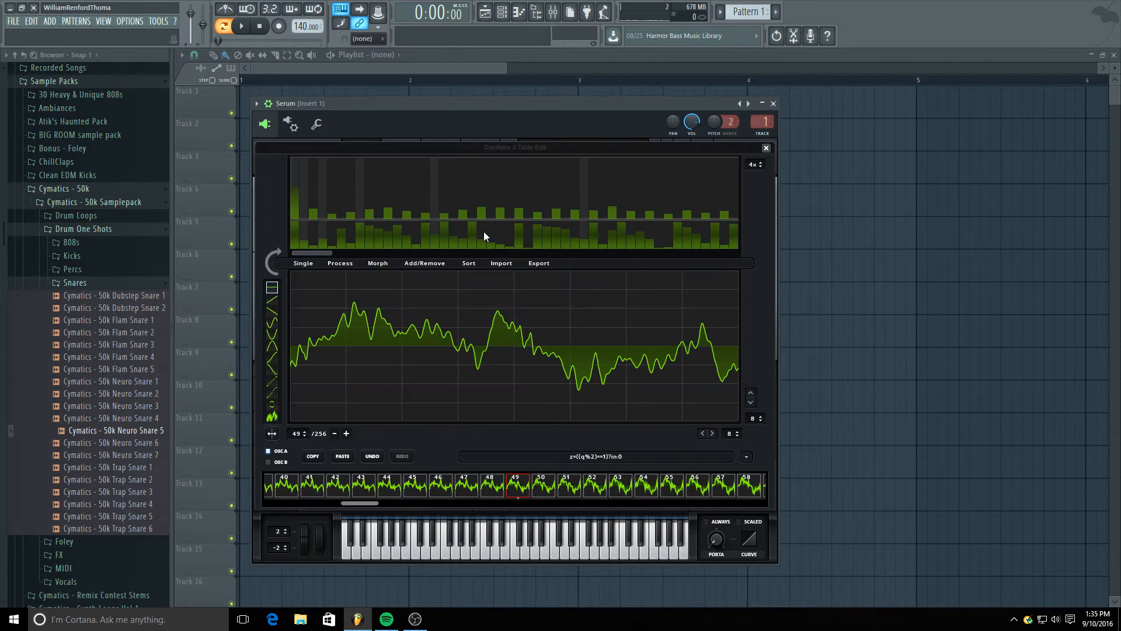
{"action": "left_click", "coordinate": [351, 264]}
{"action": "left_click", "coordinate": [356, 279]}
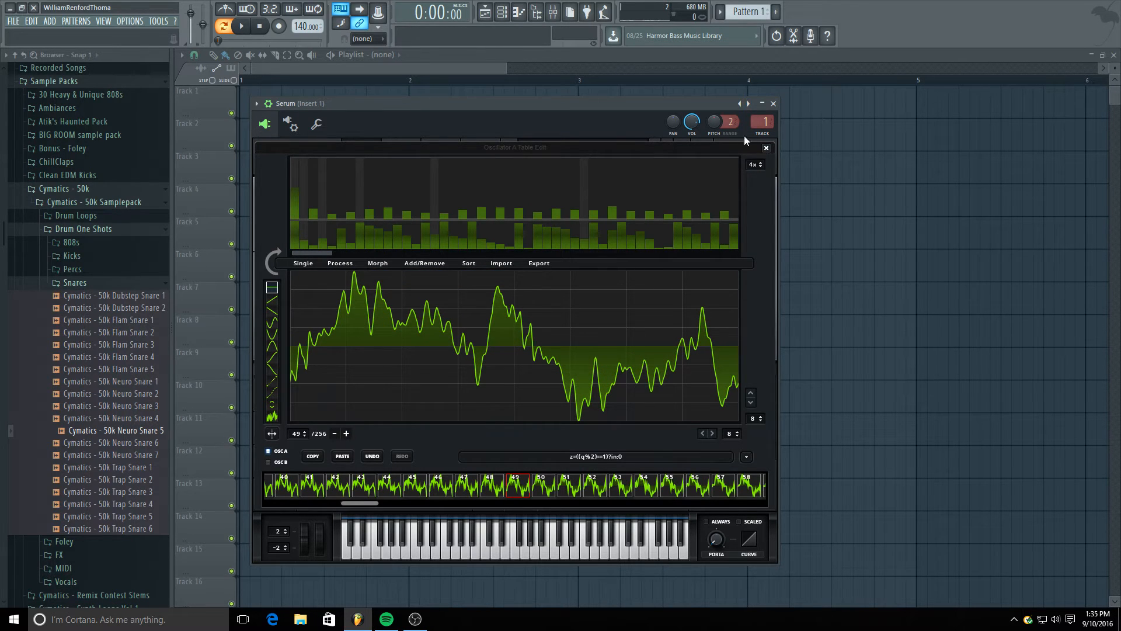
{"action": "left_click", "coordinate": [767, 148]}
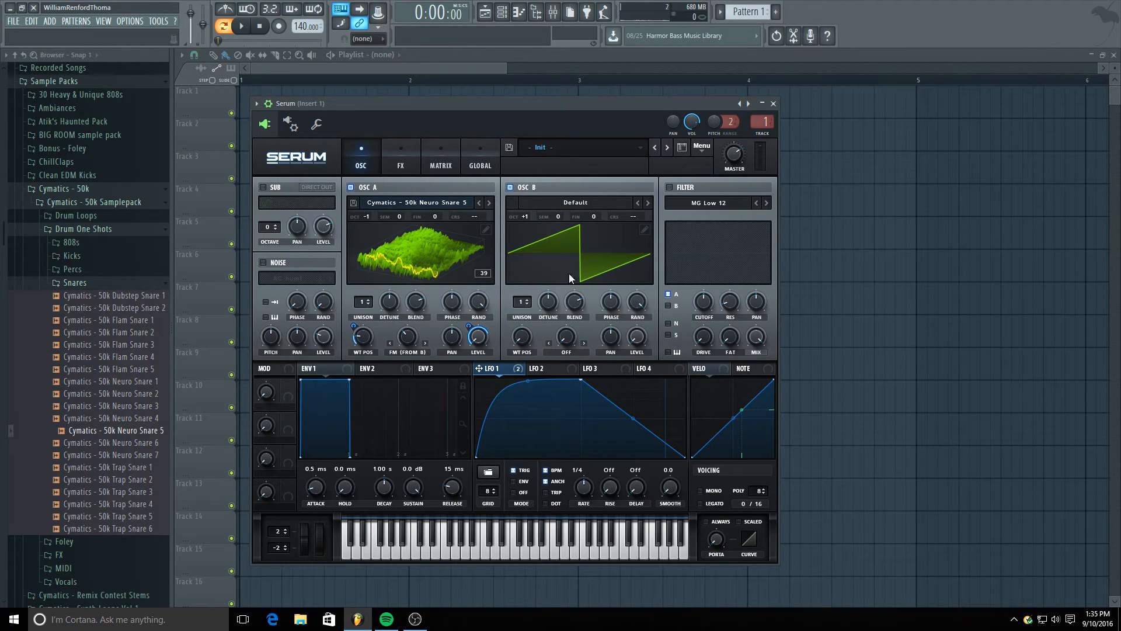
- Compare the bass with Oscillator B off and on, and try small changes to the FM amount and Oscillator B's octave
{"action": "left_click", "coordinate": [511, 187]}
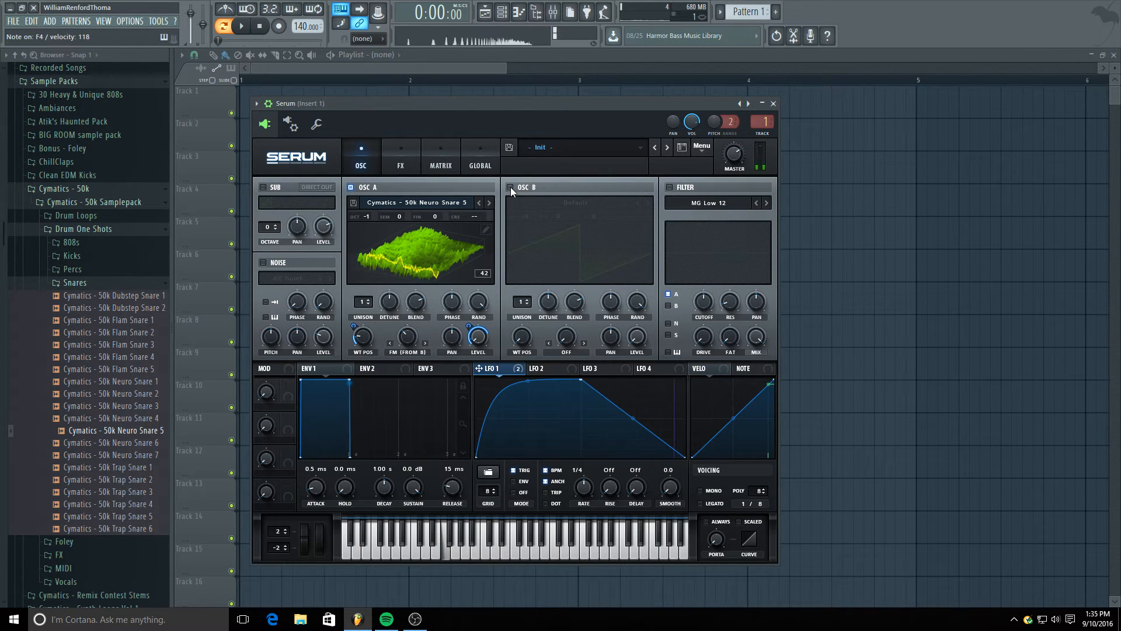
{"action": "left_click", "coordinate": [510, 187]}
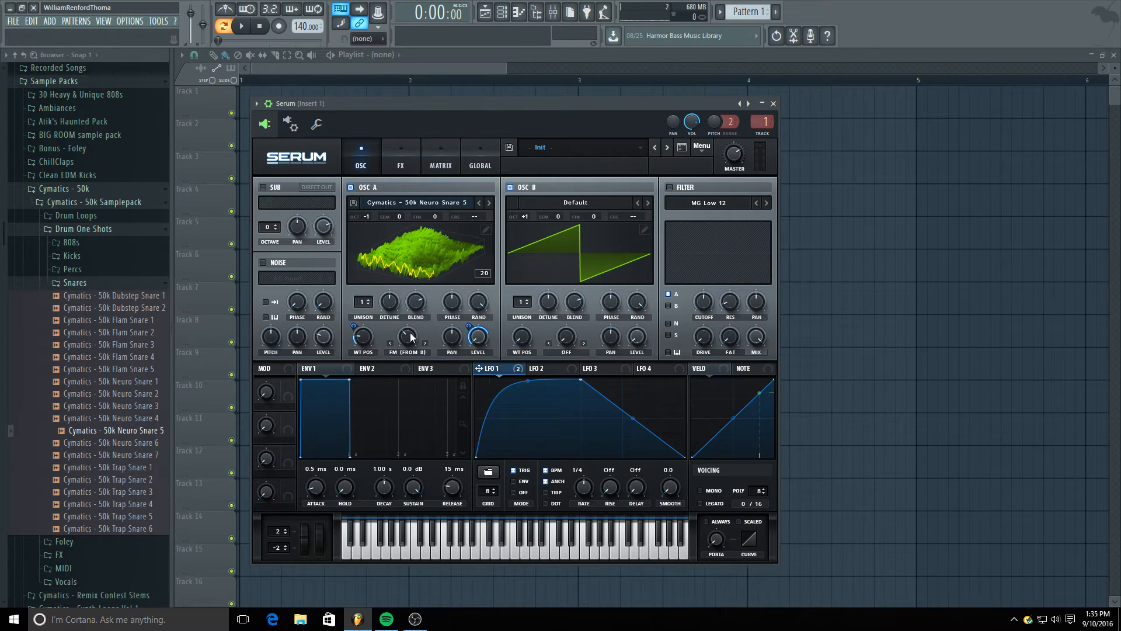
{"action": "mouse_move", "coordinate": [411, 333]}
{"action": "left_mouse_down"}
{"action": "mouse_move", "coordinate": [411, 316]}
{"action": "mouse_move", "coordinate": [412, 334]}
{"action": "left_mouse_up"}
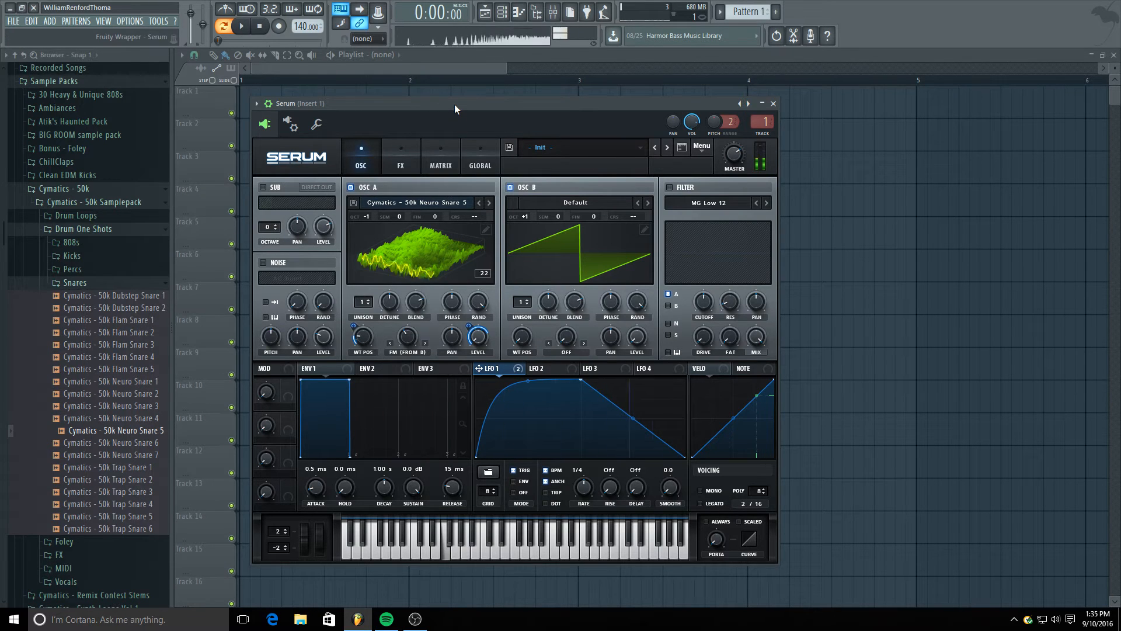
{"action": "mouse_move", "coordinate": [527, 219]}
{"action": "left_mouse_down"}
{"action": "mouse_move", "coordinate": [524, 229]}
{"action": "mouse_move", "coordinate": [531, 214]}
{"action": "left_mouse_up"}
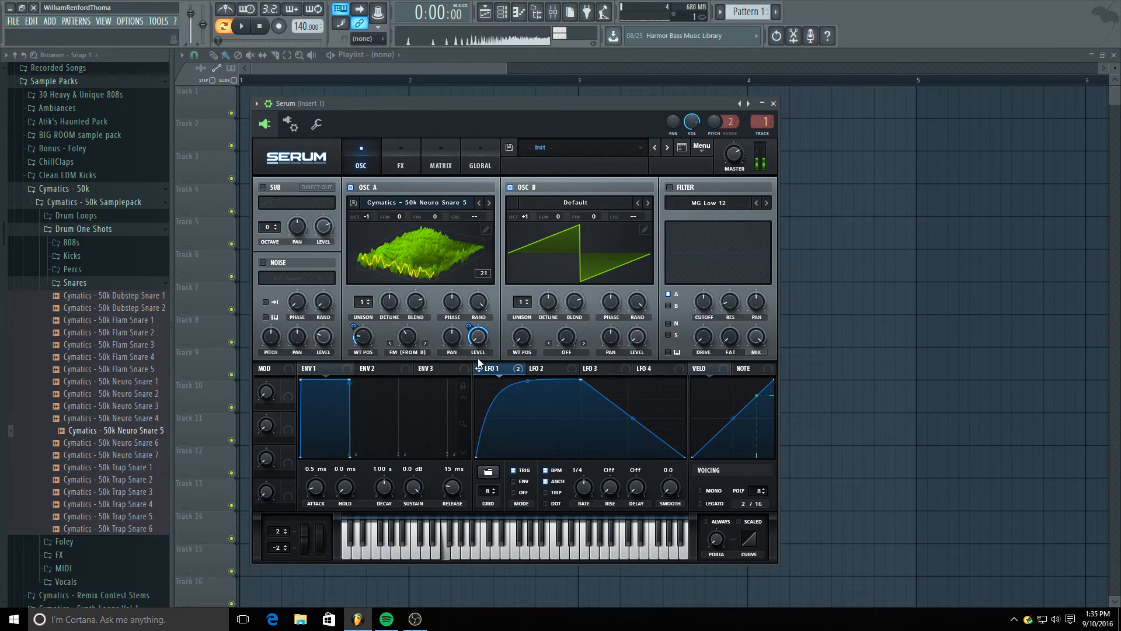
- Turn Oscillator A's FM amount down to 0% and assign LFO 1 to modulate it
{"action": "mouse_move", "coordinate": [407, 355]}
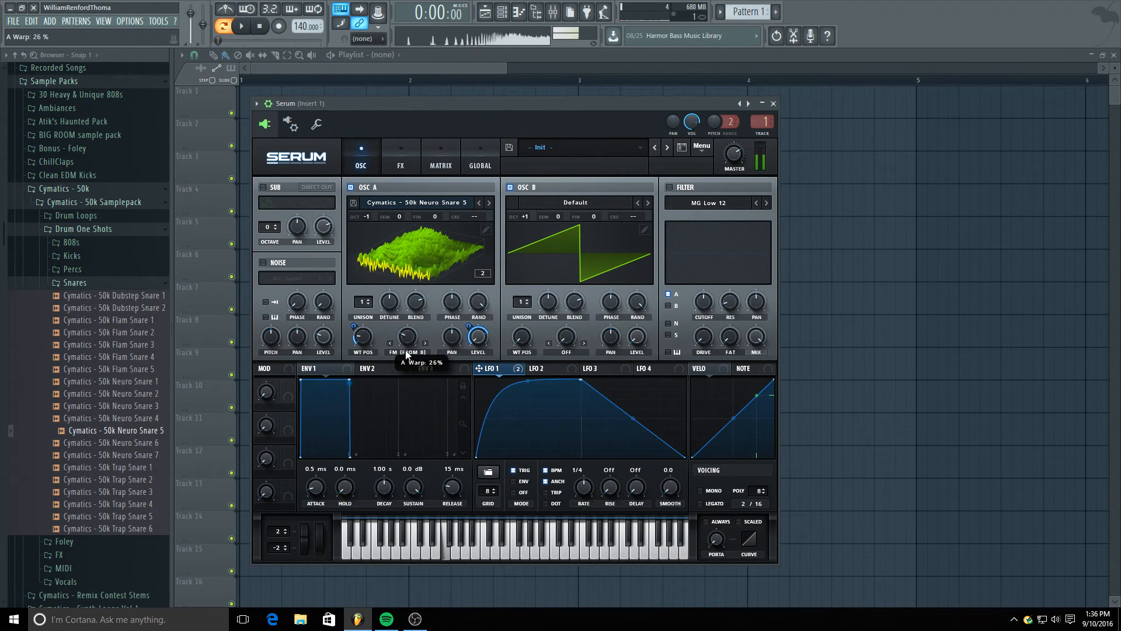
{"action": "left_click_drag", "start_coordinate": [407, 355], "coordinate": [405, 368]}
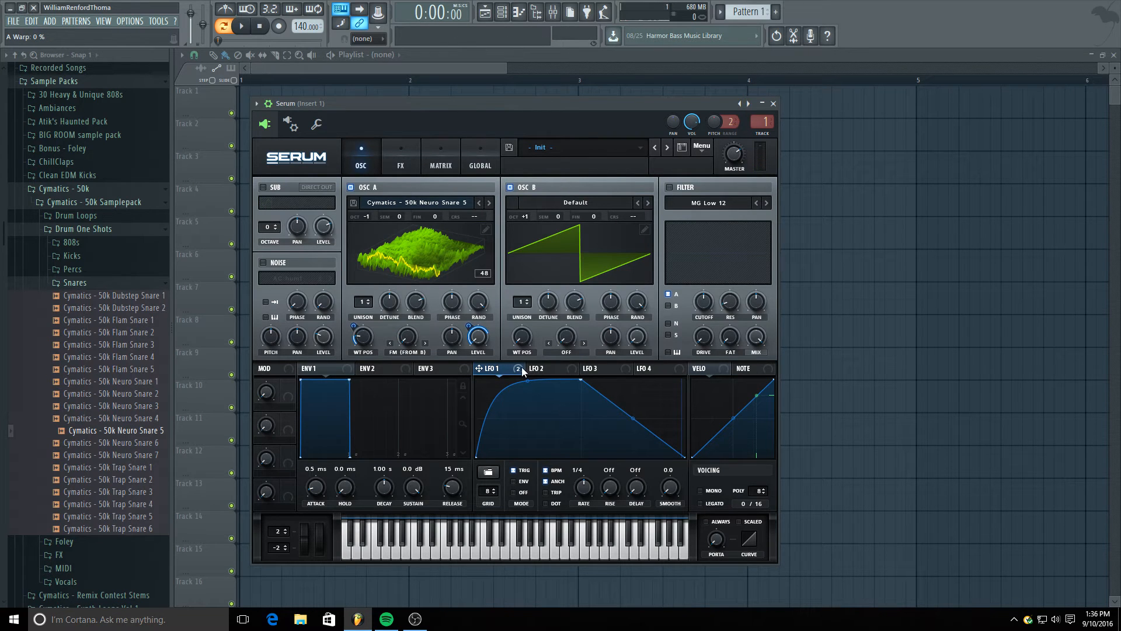
{"action": "mouse_move", "coordinate": [398, 328]}
{"action": "left_mouse_down"}
{"action": "mouse_move", "coordinate": [393, 364]}
{"action": "mouse_move", "coordinate": [414, 318]}
{"action": "left_mouse_up"}
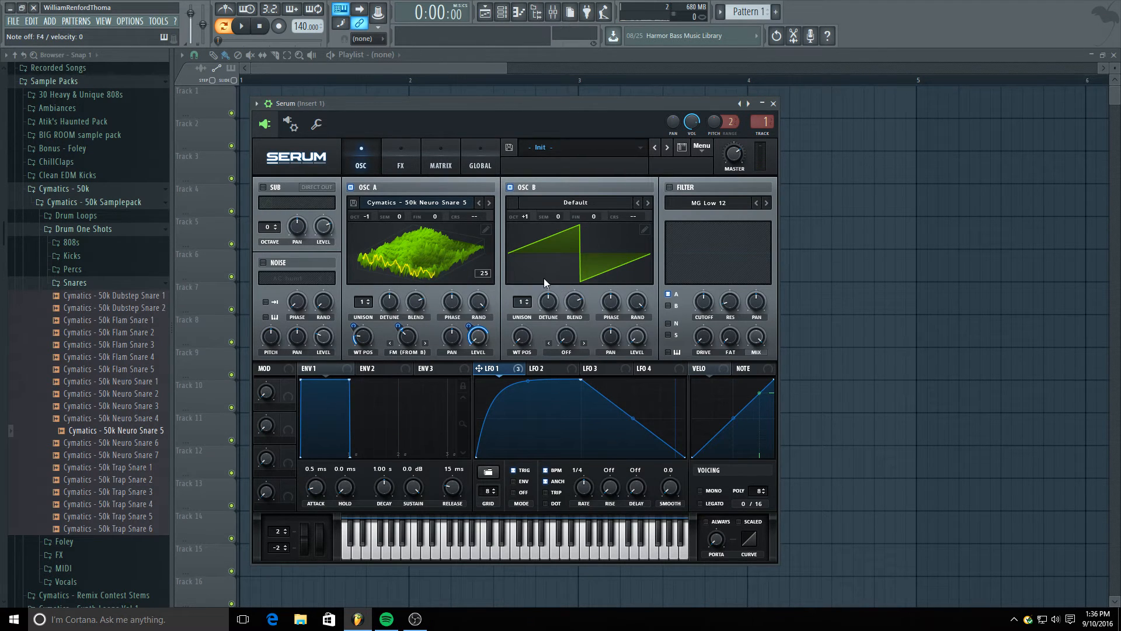
- Set Oscillator B's warp mode to Bend +/- and assign LFO 1 to modulate the warp amount
{"action": "left_click", "coordinate": [564, 352]}
{"action": "left_click", "coordinate": [584, 145]}
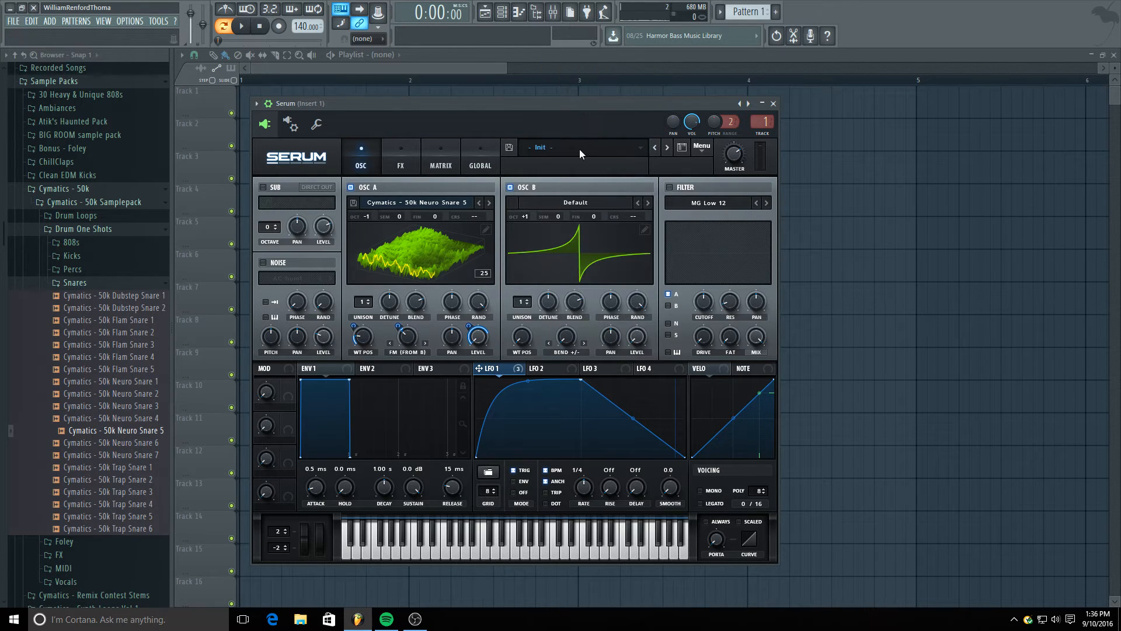
{"action": "left_click_drag", "start_coordinate": [566, 336], "coordinate": [580, 218]}
{"action": "mouse_move", "coordinate": [567, 336]}
{"action": "left_mouse_down"}
{"action": "mouse_move", "coordinate": [556, 328]}
{"action": "mouse_move", "coordinate": [556, 338]}
{"action": "left_mouse_up"}
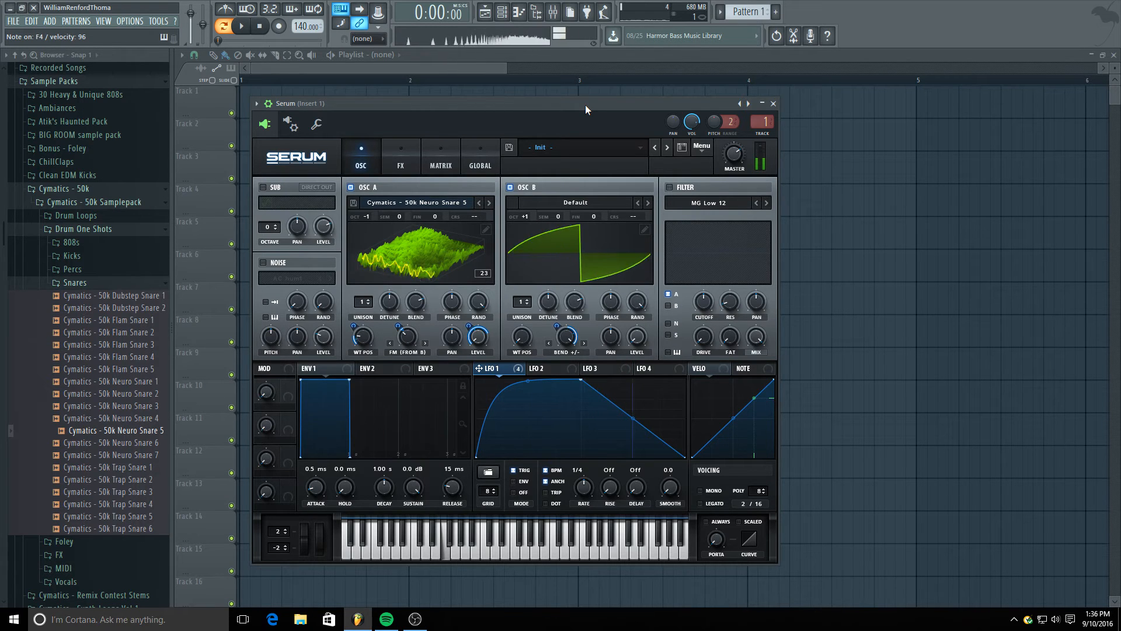
- Switch Oscillator B's warp mode to Bend - and adjust LFO 1's modulation depth on the warp amount
{"action": "left_click", "coordinate": [560, 354]}
{"action": "left_click", "coordinate": [571, 133]}
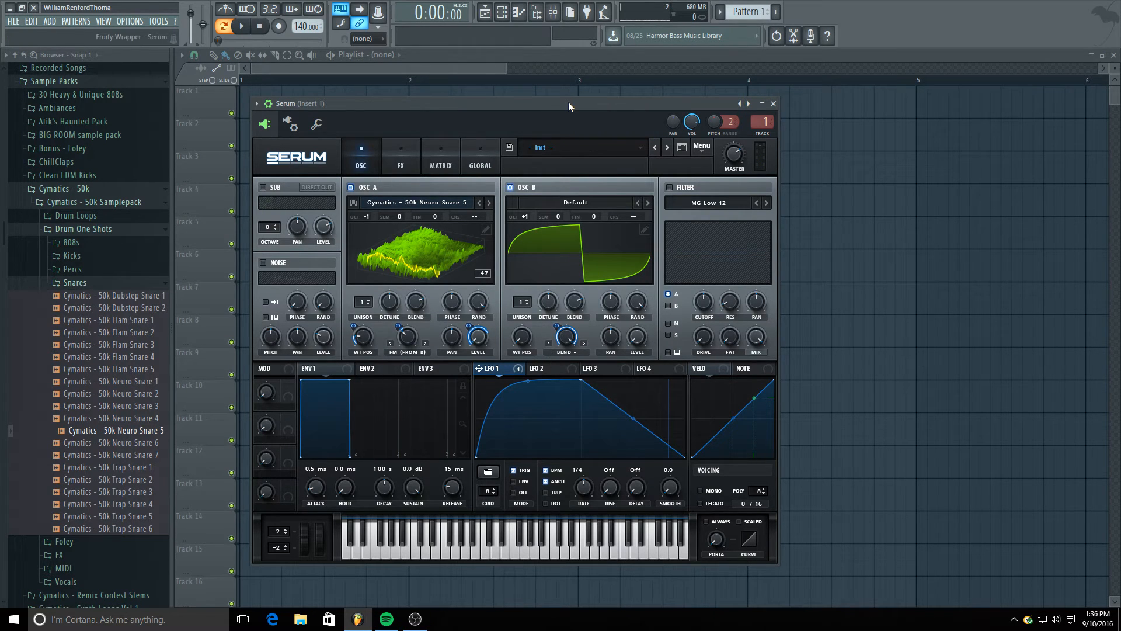
{"action": "left_click", "coordinate": [567, 335]}
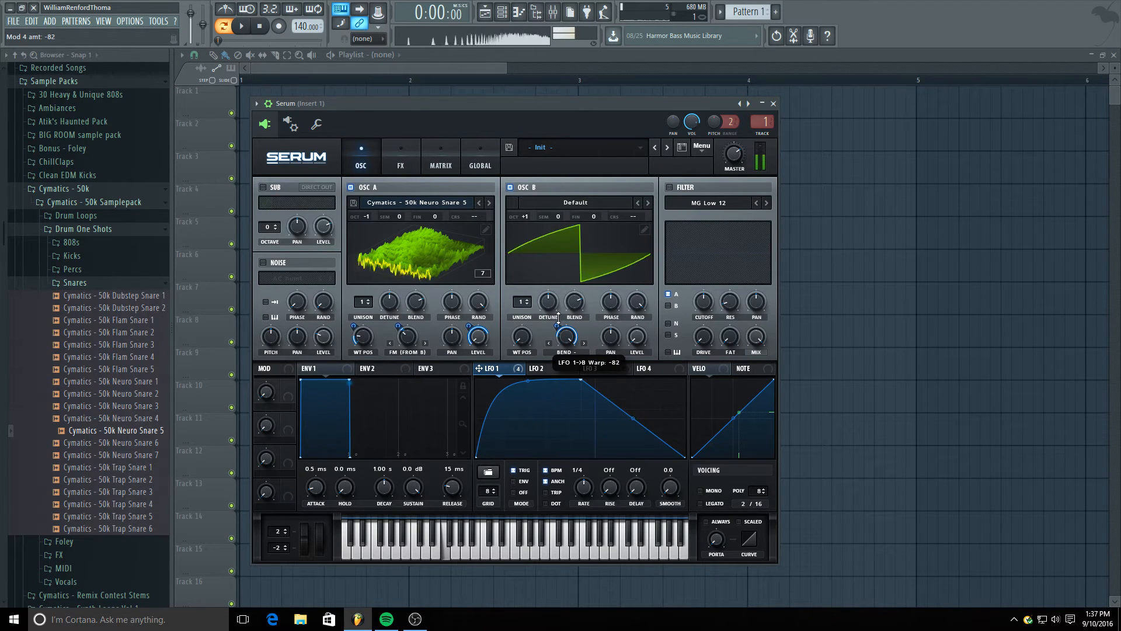
{"action": "left_click_drag", "start_coordinate": [558, 319], "coordinate": [560, 326]}
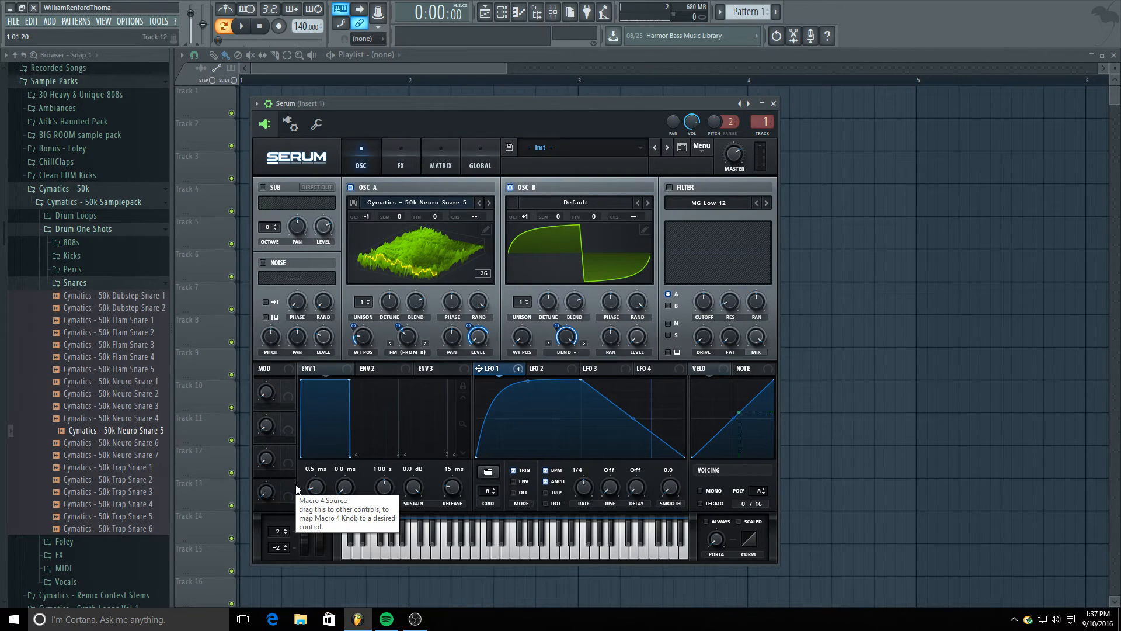
- Enable the filter and set its type to Bandreject
{"action": "left_click", "coordinate": [670, 187]}
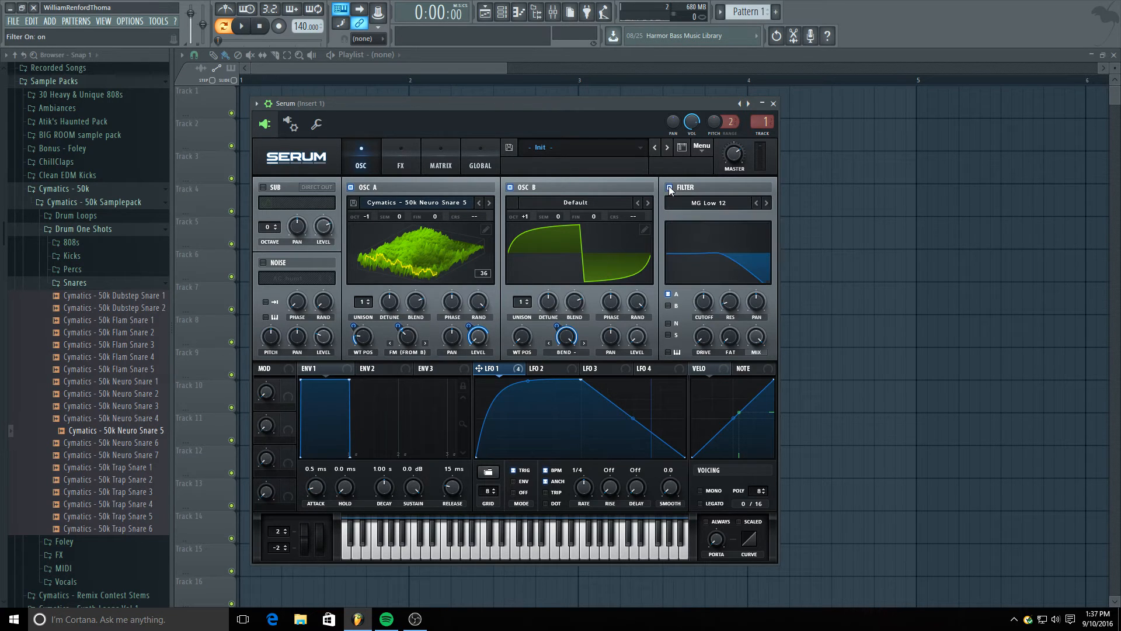
{"action": "left_click", "coordinate": [723, 203]}
{"action": "mouse_move", "coordinate": [720, 256]}
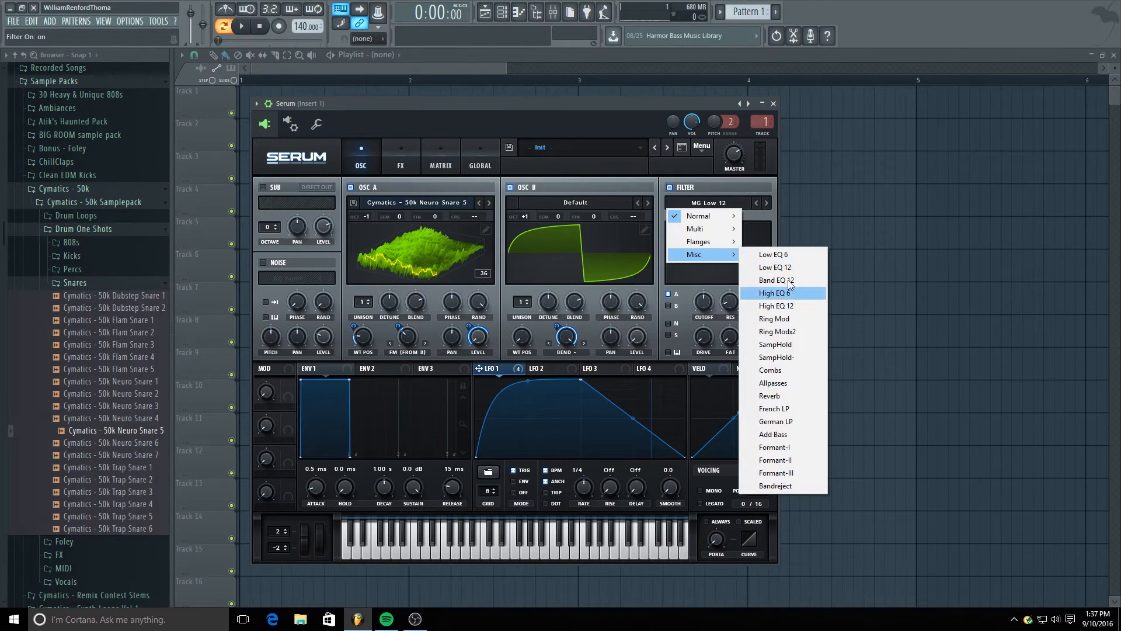
{"action": "left_click", "coordinate": [791, 486]}
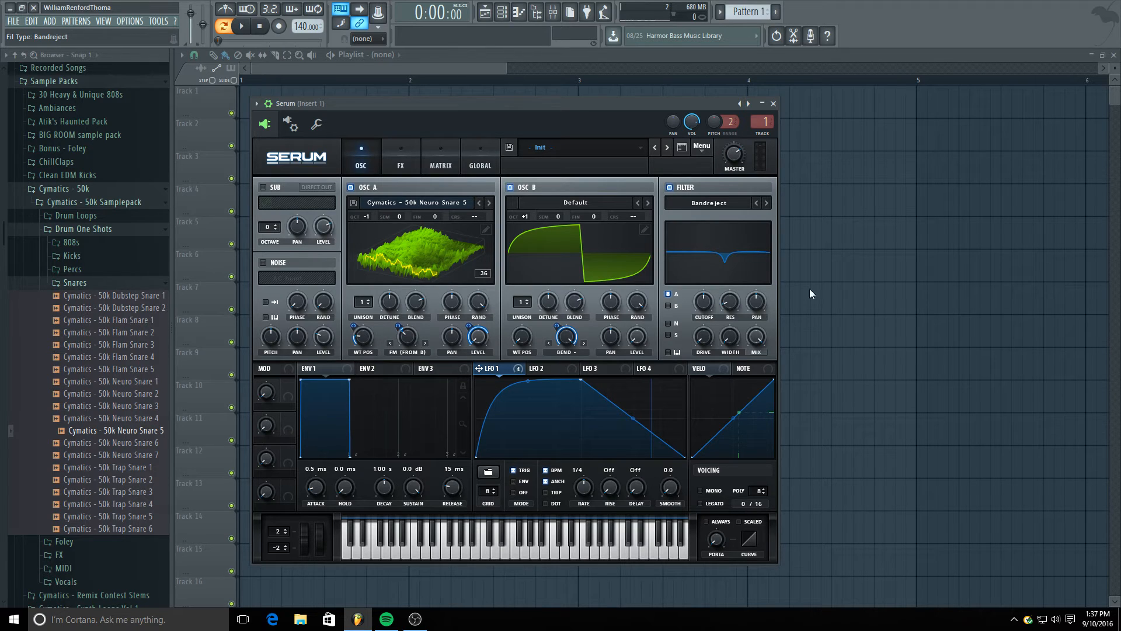
- Set the filter resonance to 17% and modulate it with LFO 1 by an amount of 35
{"action": "mouse_move", "coordinate": [713, 312]}
{"action": "left_mouse_down"}
{"action": "mouse_move", "coordinate": [731, 316]}
{"action": "mouse_move", "coordinate": [731, 334]}
{"action": "mouse_move", "coordinate": [732, 320]}
{"action": "mouse_move", "coordinate": [707, 305]}
{"action": "mouse_move", "coordinate": [729, 301]}
{"action": "left_mouse_up"}
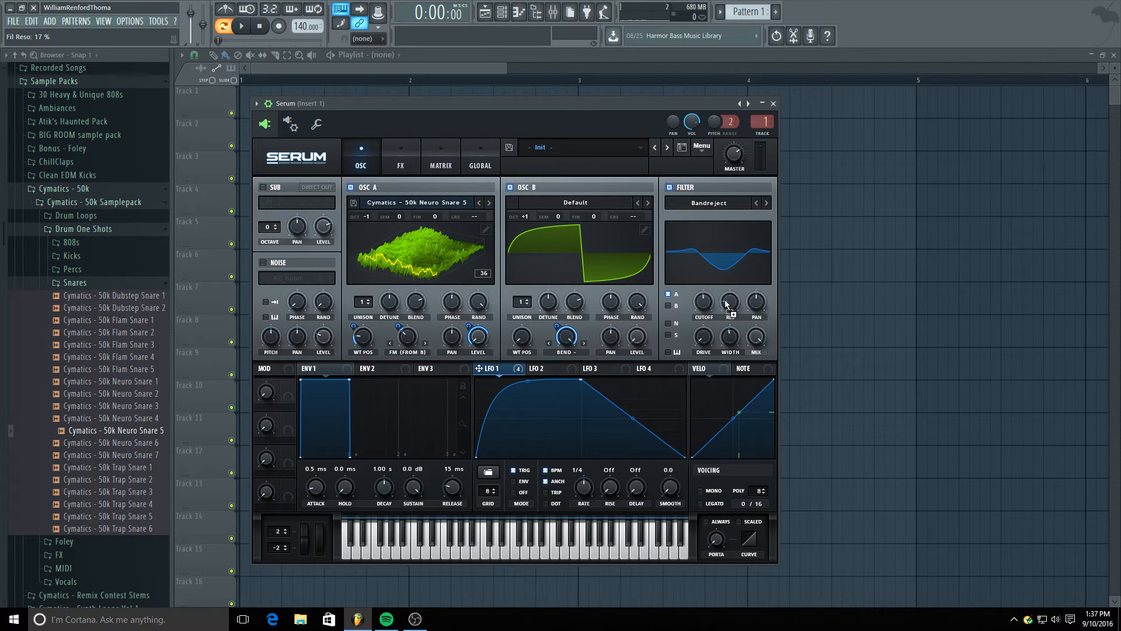
{"action": "left_click_drag", "start_coordinate": [726, 305], "coordinate": [717, 320]}
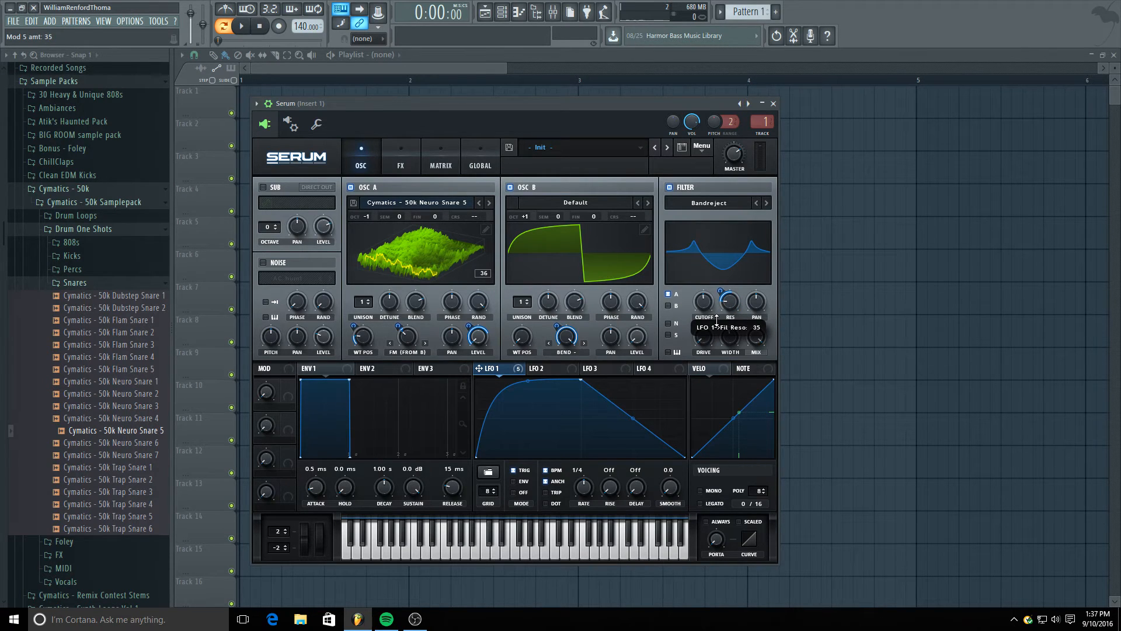
- Modulate the filter width with LFO 1 by a negative amount of about -39
{"action": "left_click_drag", "start_coordinate": [718, 321], "coordinate": [717, 321]}
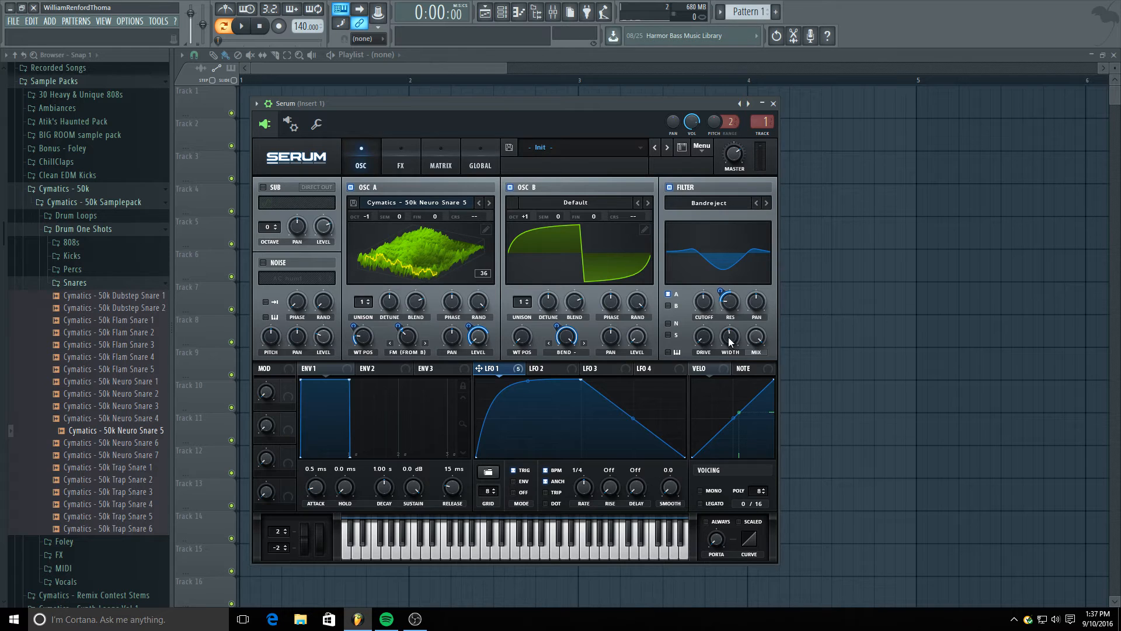
{"action": "left_click_drag", "start_coordinate": [730, 342], "coordinate": [715, 374]}
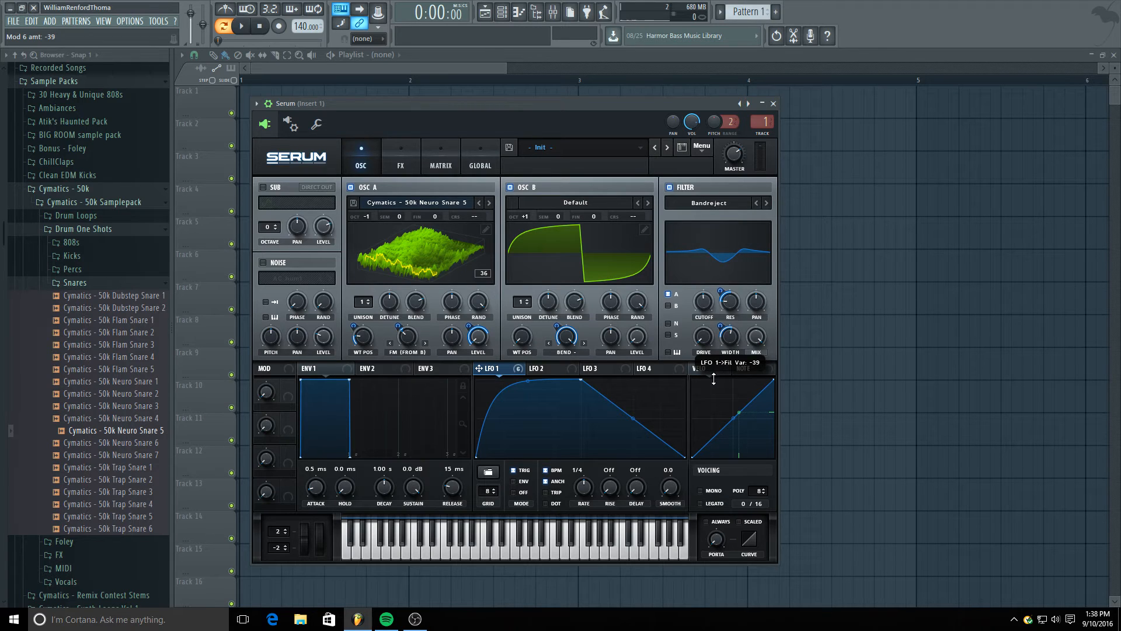
{"action": "left_click_drag", "start_coordinate": [714, 382], "coordinate": [713, 382]}
{"action": "left_click_drag", "start_coordinate": [721, 327], "coordinate": [723, 331]}
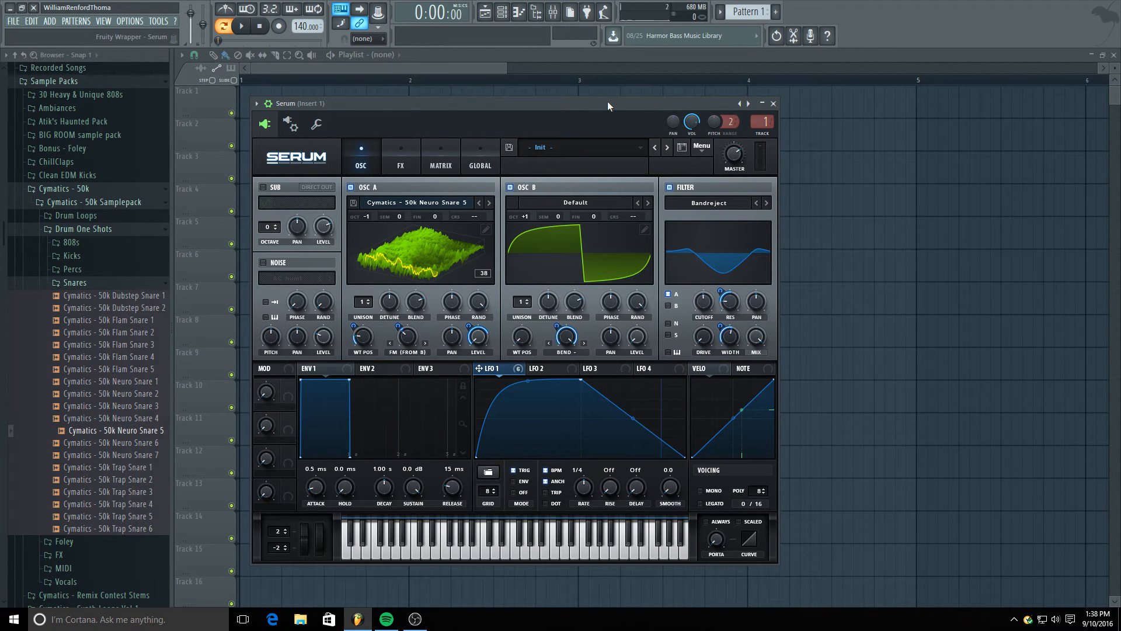
- Adjust the filter cutoff and assign LFO 1 to modulate it
{"action": "left_click_drag", "start_coordinate": [703, 302], "coordinate": [703, 293]}
{"action": "left_click_drag", "start_coordinate": [516, 371], "coordinate": [695, 316]}
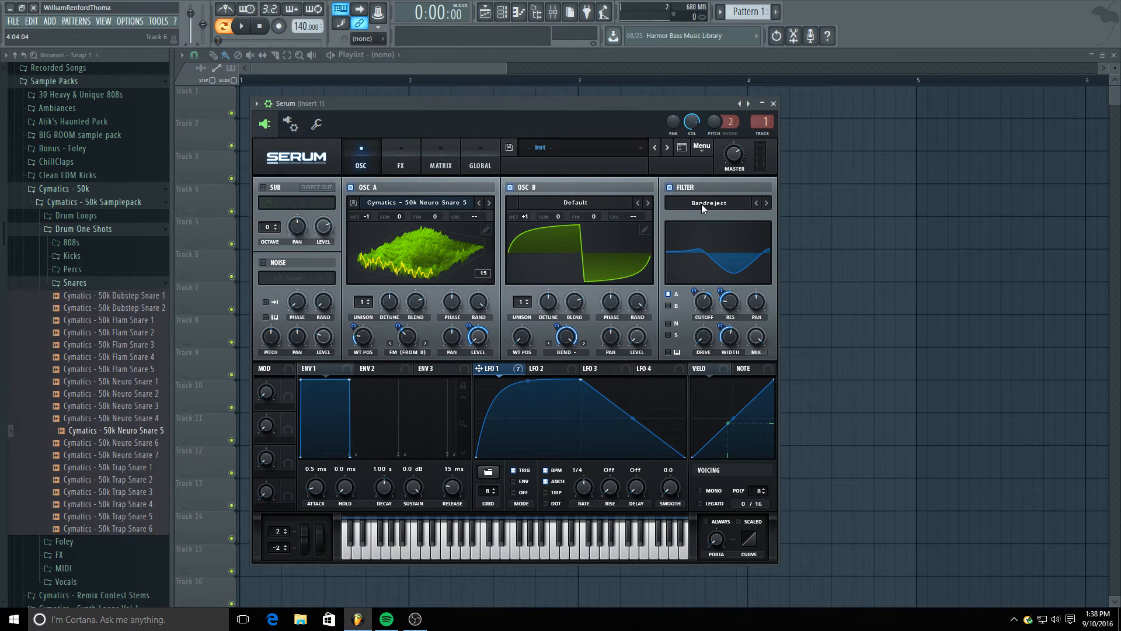
{"action": "left_click_drag", "start_coordinate": [702, 300], "coordinate": [738, 280]}
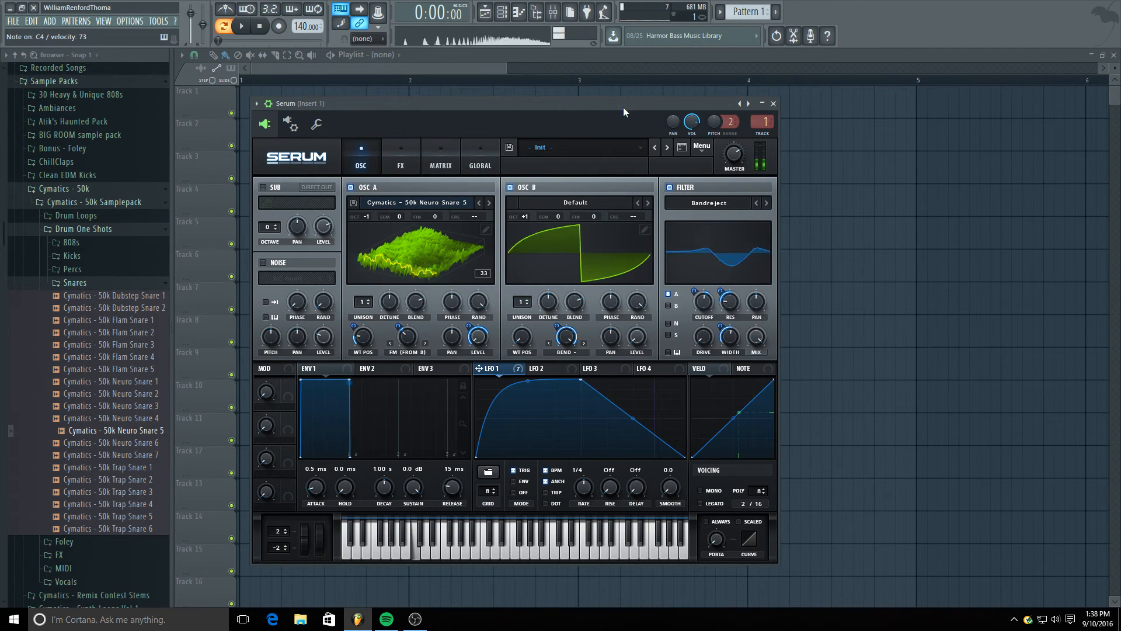
- Compare the sound with the filter off and on, and try raising the filter drive to about 26%
{"action": "left_click", "coordinate": [670, 187]}
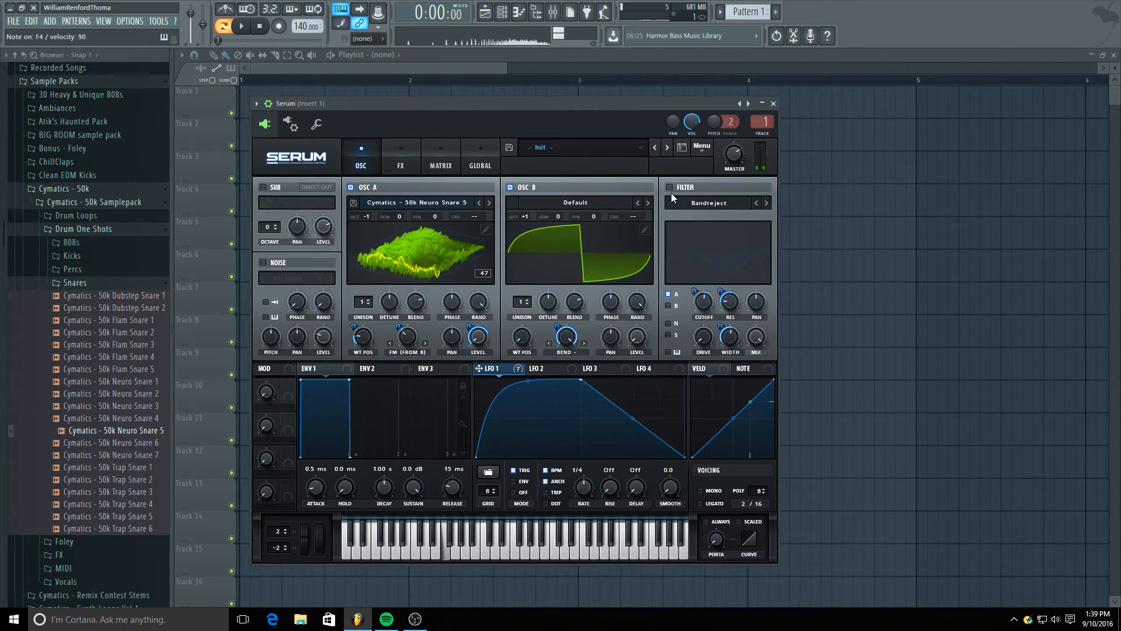
{"action": "left_click", "coordinate": [671, 187]}
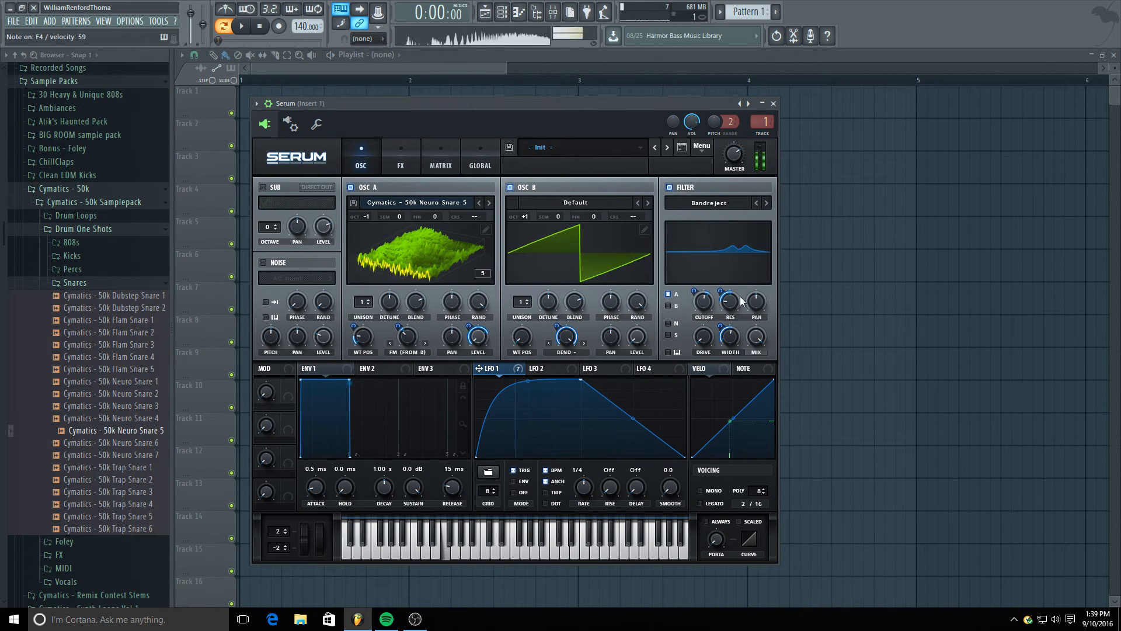
{"action": "left_click_drag", "start_coordinate": [721, 291], "coordinate": [721, 292]}
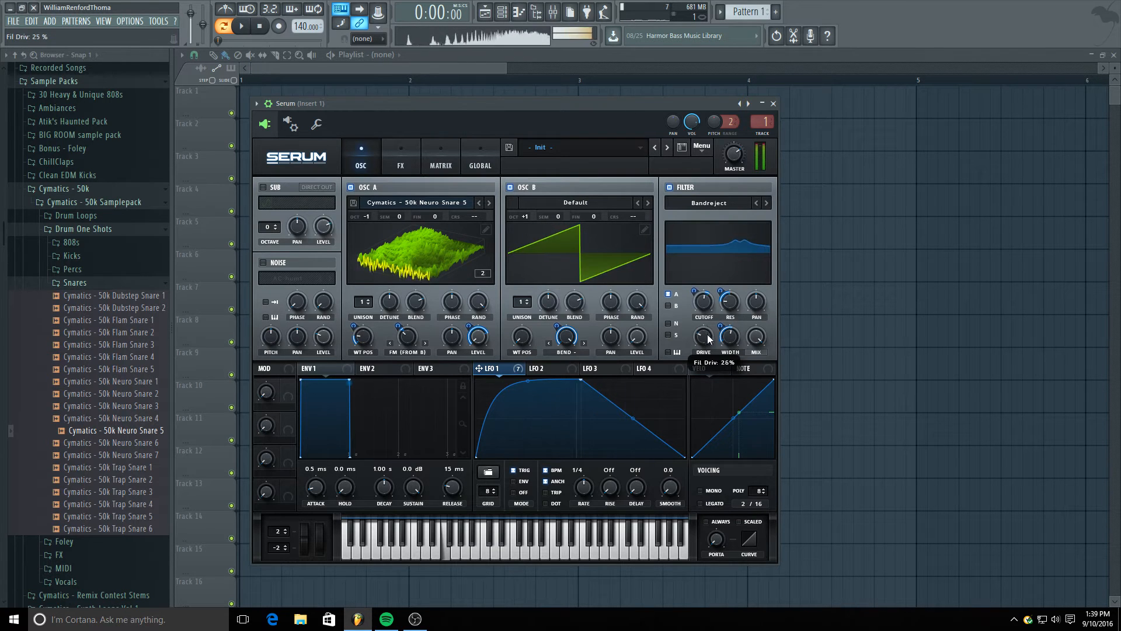
{"action": "left_click_drag", "start_coordinate": [706, 352], "coordinate": [705, 400]}
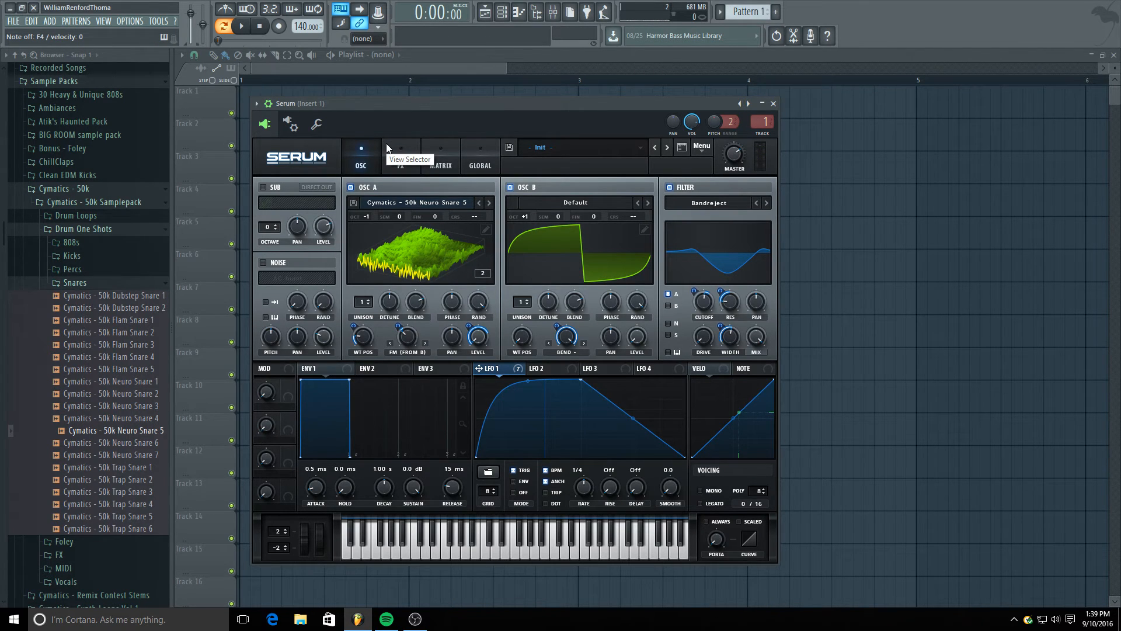
- Enable the noise oscillator with the AC hum1 sample and modulate its level with LFO 1
{"action": "left_click", "coordinate": [263, 264]}
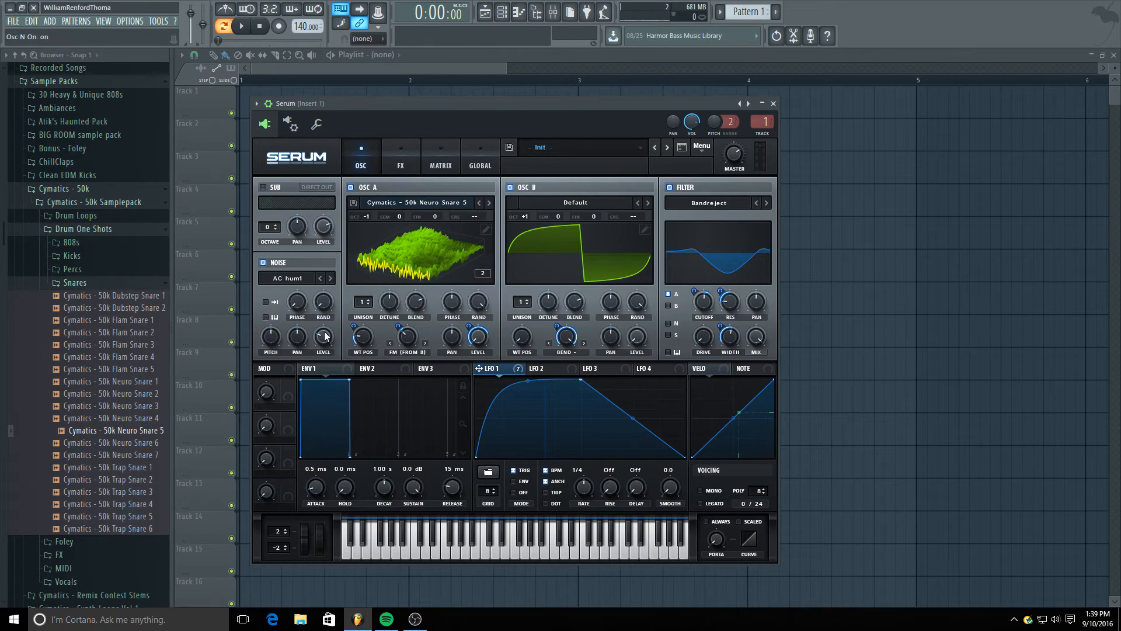
{"action": "left_click_drag", "start_coordinate": [325, 336], "coordinate": [341, 374]}
{"action": "left_click_drag", "start_coordinate": [323, 337], "coordinate": [324, 337]}
{"action": "mouse_move", "coordinate": [314, 326]}
{"action": "left_mouse_down"}
{"action": "mouse_move", "coordinate": [310, 364]}
{"action": "mouse_move", "coordinate": [325, 334]}
{"action": "left_mouse_up"}
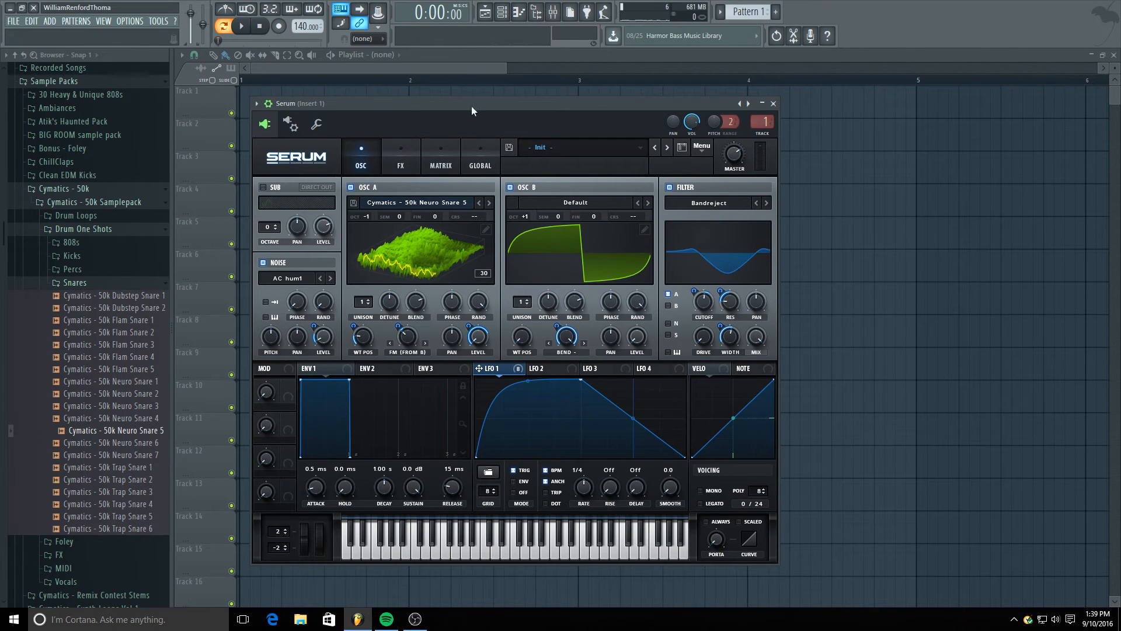
- Enable the Hyper/Dimension effect, reduce the Hyper mix and Dimension size, and raise the Dimension mix to about 44%
{"action": "left_click", "coordinate": [415, 159]}
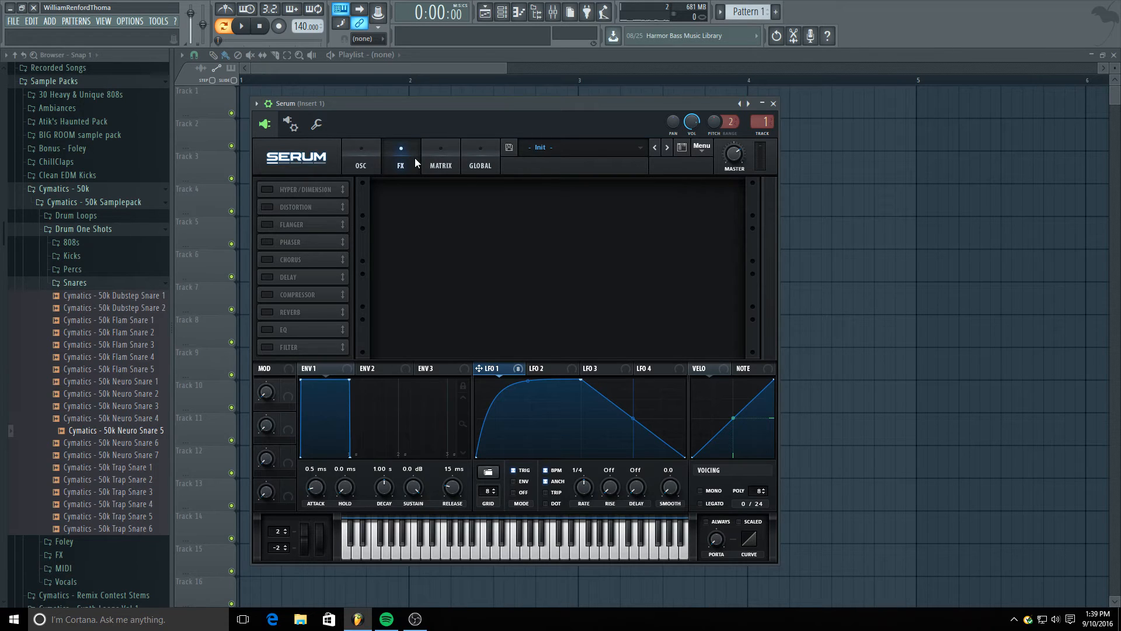
{"action": "left_click", "coordinate": [267, 190]}
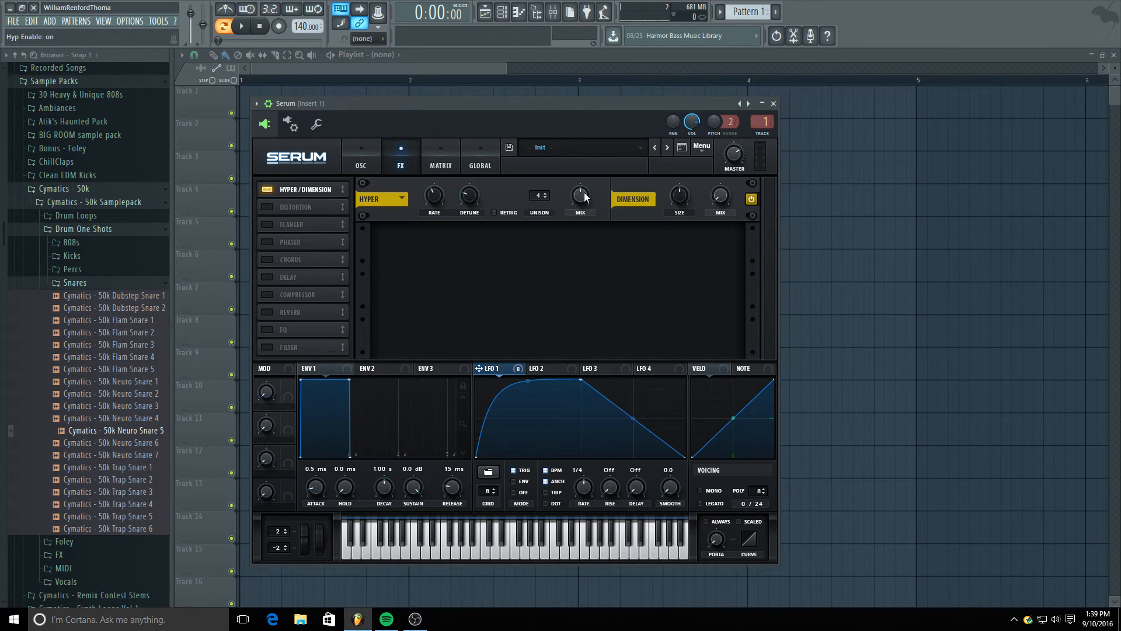
{"action": "mouse_move", "coordinate": [580, 234]}
{"action": "left_mouse_down"}
{"action": "mouse_move", "coordinate": [583, 196]}
{"action": "mouse_move", "coordinate": [583, 244]}
{"action": "left_mouse_up"}
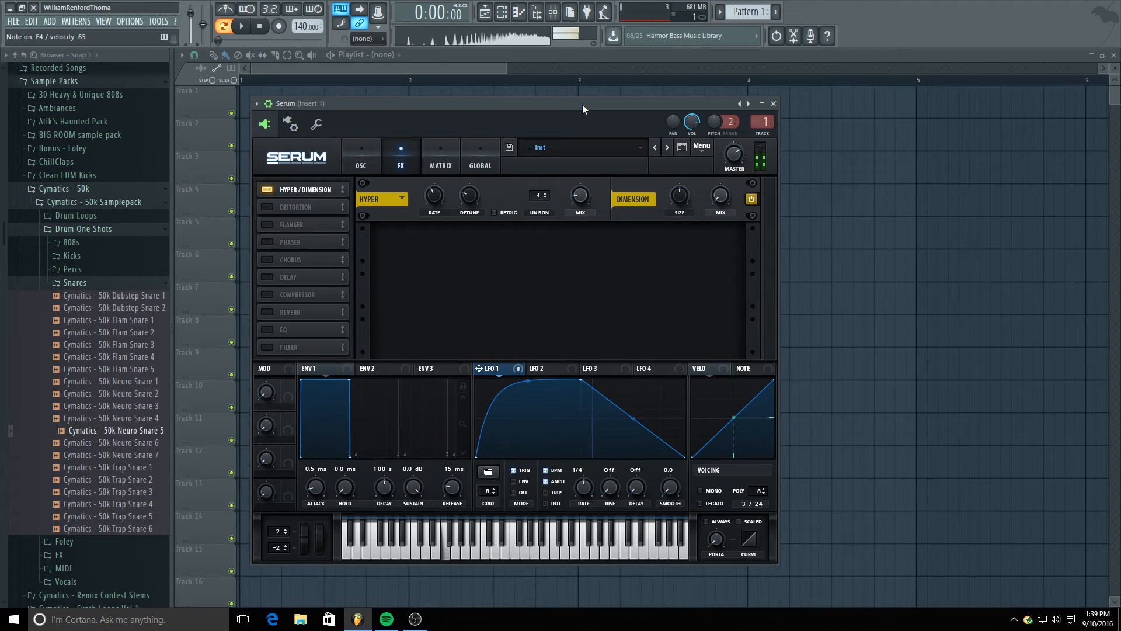
{"action": "left_click_drag", "start_coordinate": [581, 200], "coordinate": [581, 196]}
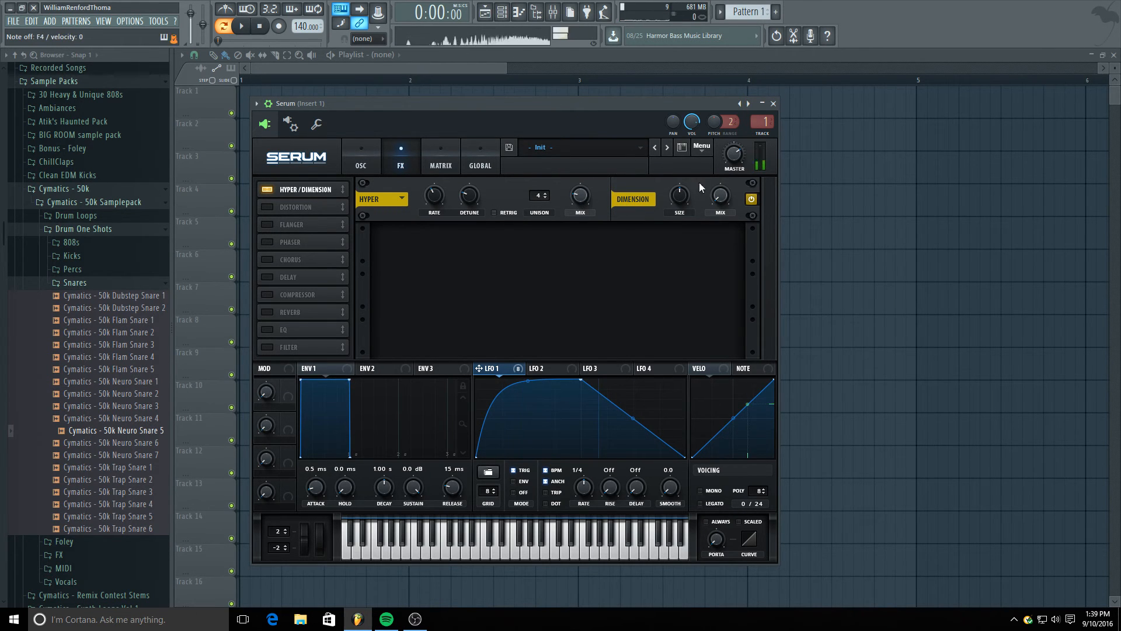
{"action": "left_click_drag", "start_coordinate": [679, 196], "coordinate": [677, 233]}
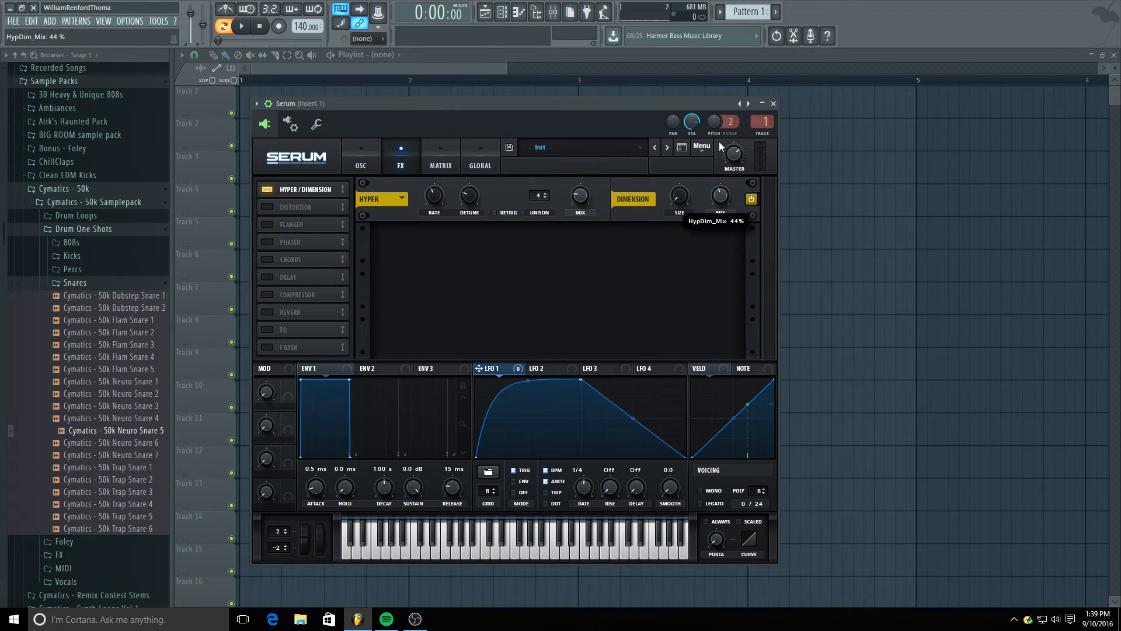
{"action": "mouse_move", "coordinate": [685, 198]}
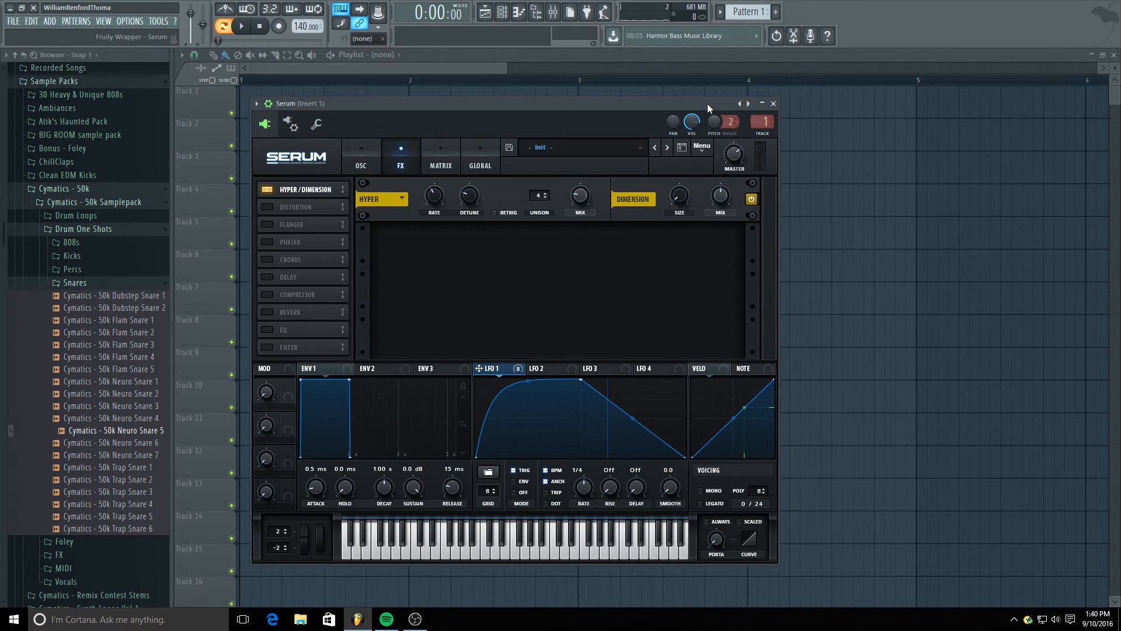
- Enable the Distortion effect and set its mode to Sin Fold
{"action": "left_click", "coordinate": [266, 207]}
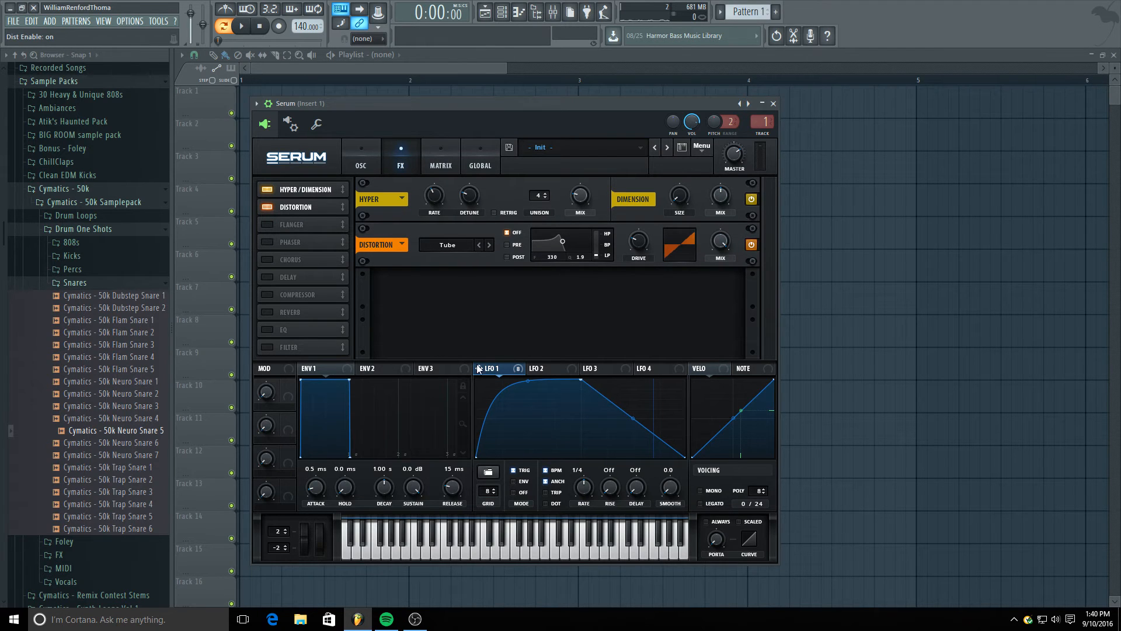
{"action": "left_click", "coordinate": [448, 246]}
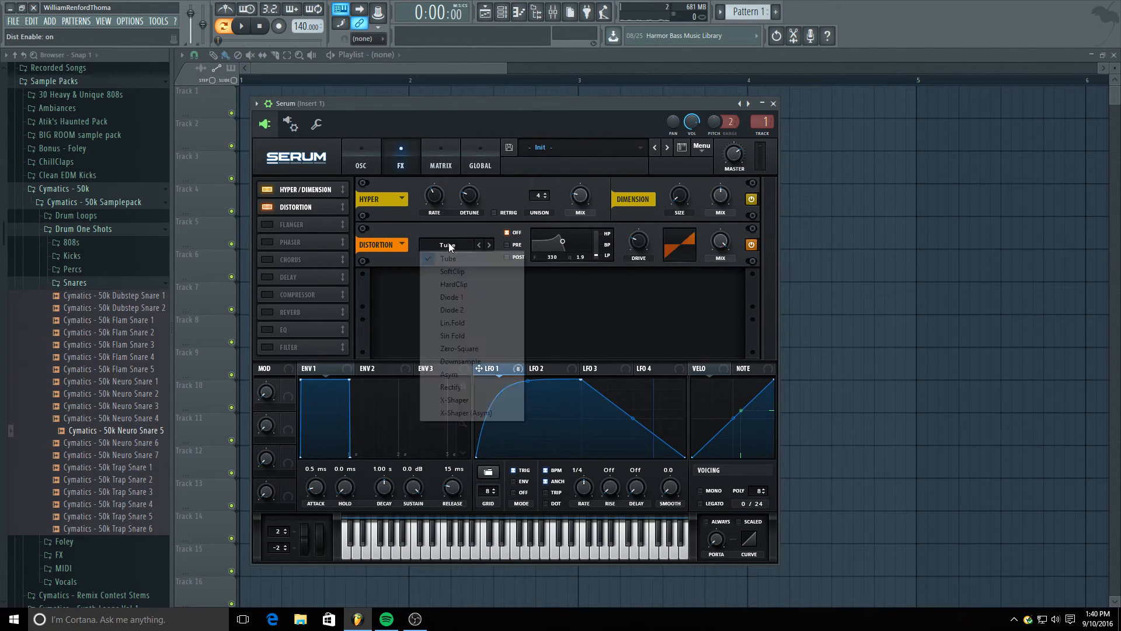
{"action": "left_click", "coordinate": [439, 336]}
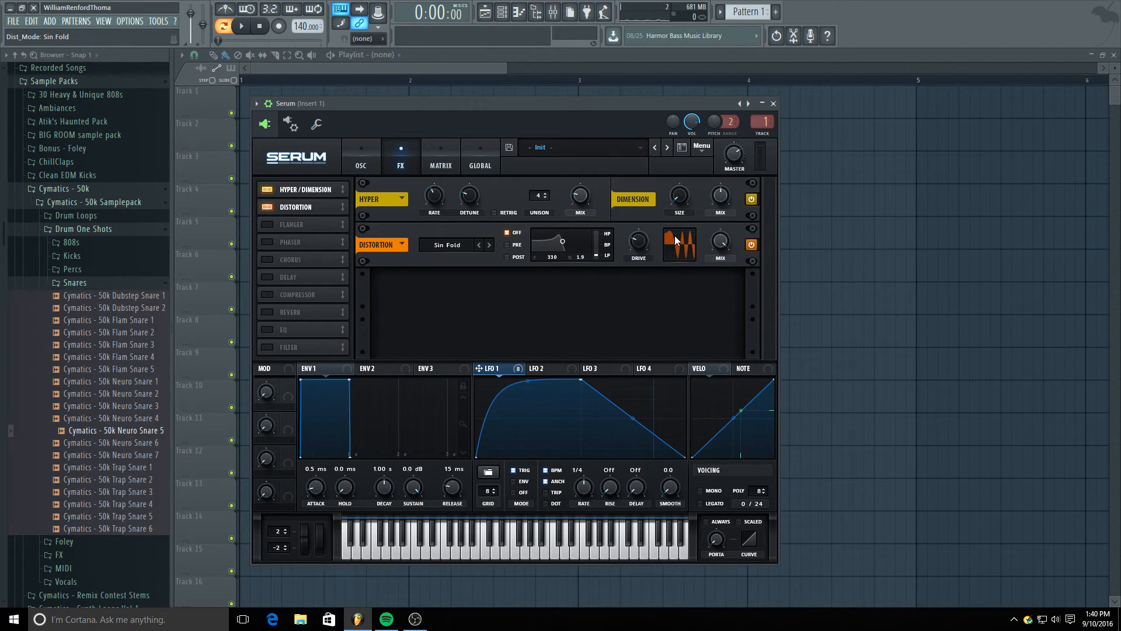
- Modulate the distortion drive with LFO 1 by an amount of 12 and compare the sound with the distortion bypassed
{"action": "left_click_drag", "start_coordinate": [639, 240], "coordinate": [650, 107]}
{"action": "left_click_drag", "start_coordinate": [641, 244], "coordinate": [637, 315]}
{"action": "left_click_drag", "start_coordinate": [643, 240], "coordinate": [570, 336]}
{"action": "mouse_move", "coordinate": [639, 244]}
{"action": "left_mouse_down"}
{"action": "mouse_move", "coordinate": [629, 285]}
{"action": "mouse_move", "coordinate": [629, 231]}
{"action": "left_mouse_up"}
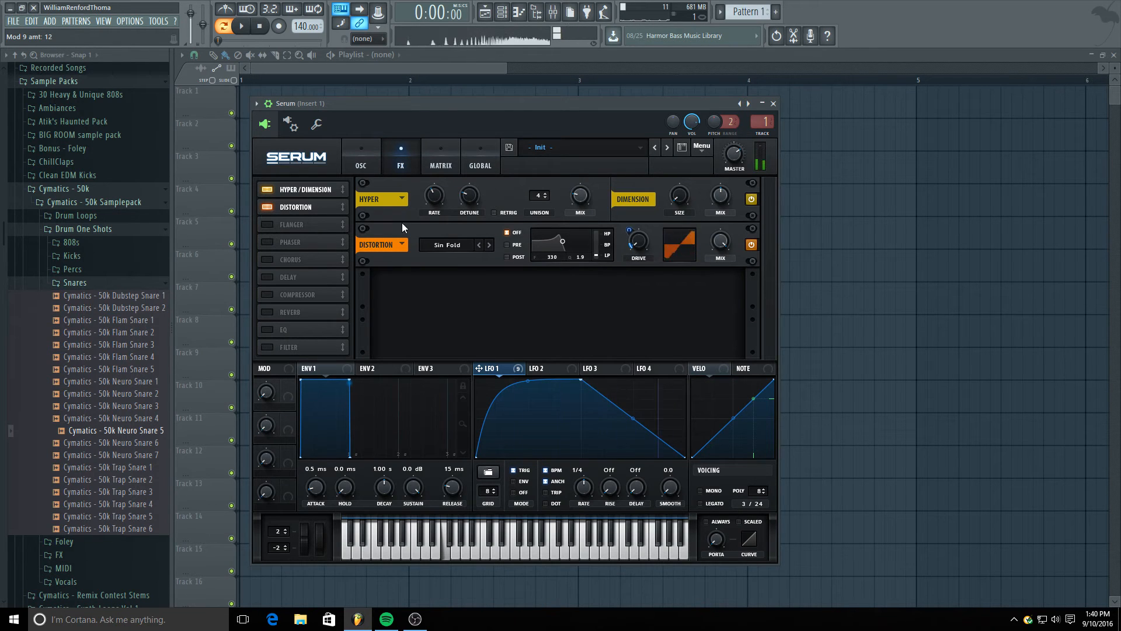
{"action": "left_click", "coordinate": [267, 211]}
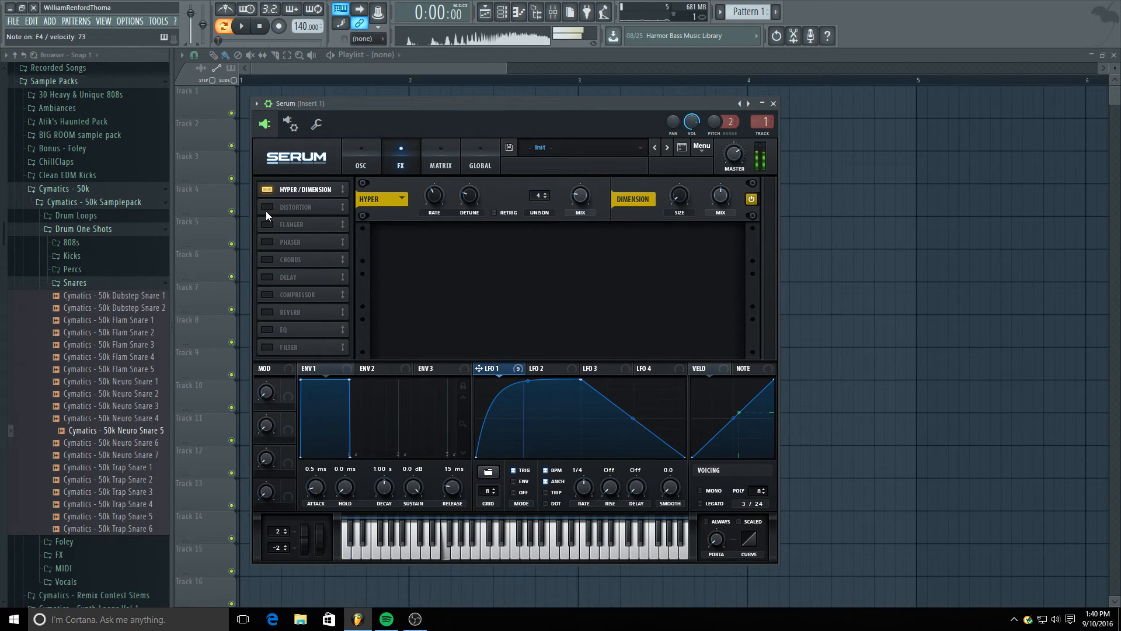
{"action": "left_click", "coordinate": [267, 209]}
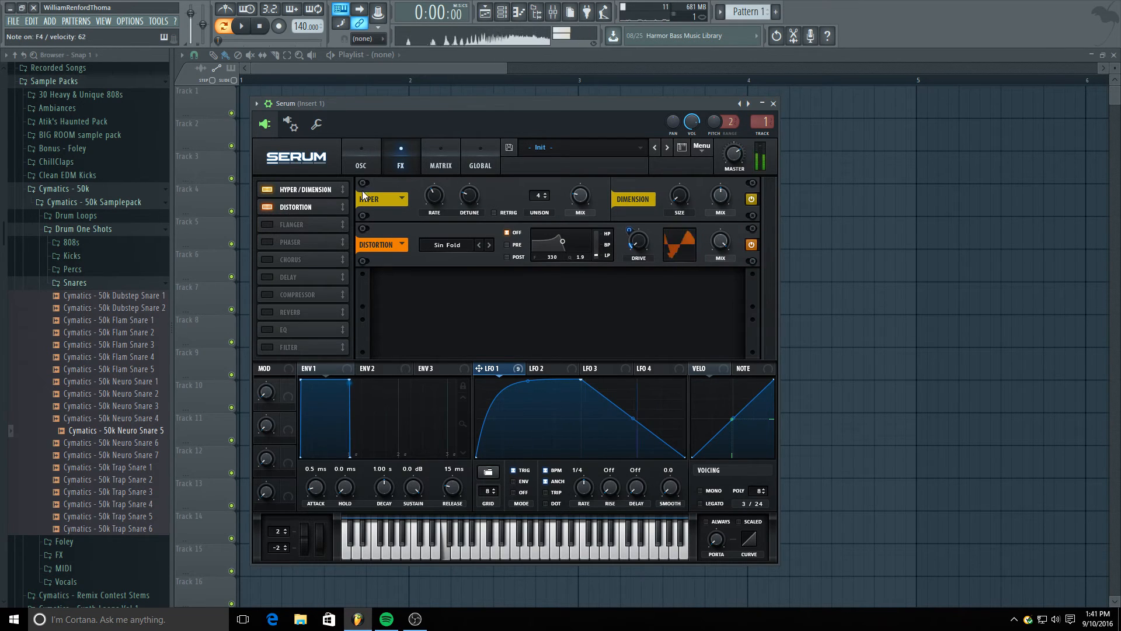
- Try out the Flanger with a reduced depth and the Phaser, switching each effect off again
{"action": "left_click", "coordinate": [267, 225]}
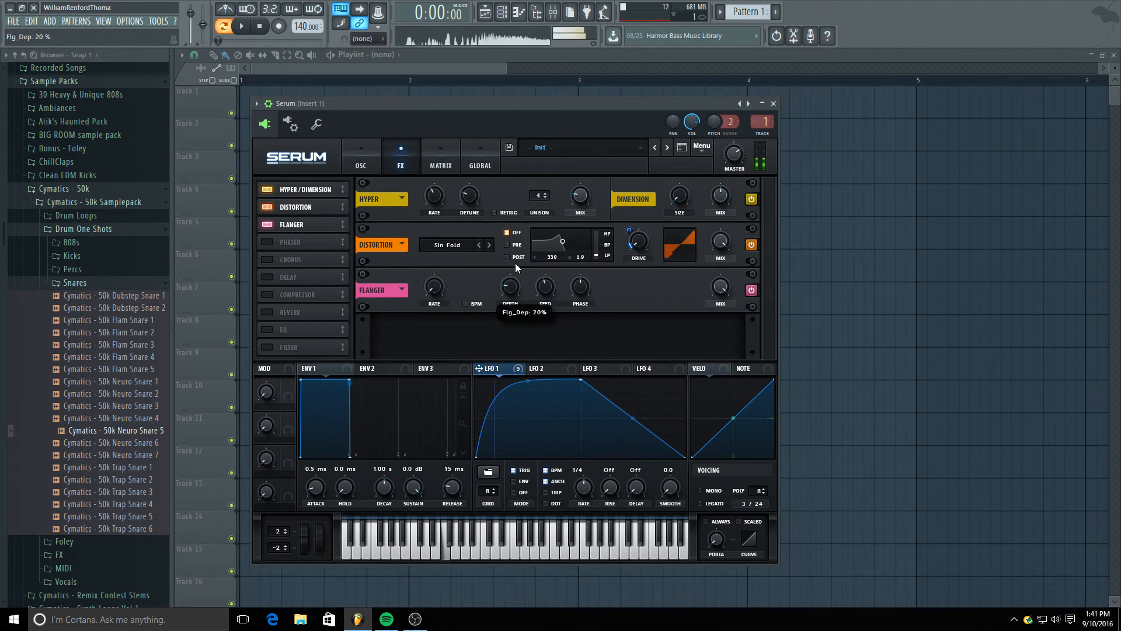
{"action": "left_click_drag", "start_coordinate": [518, 227], "coordinate": [513, 257]}
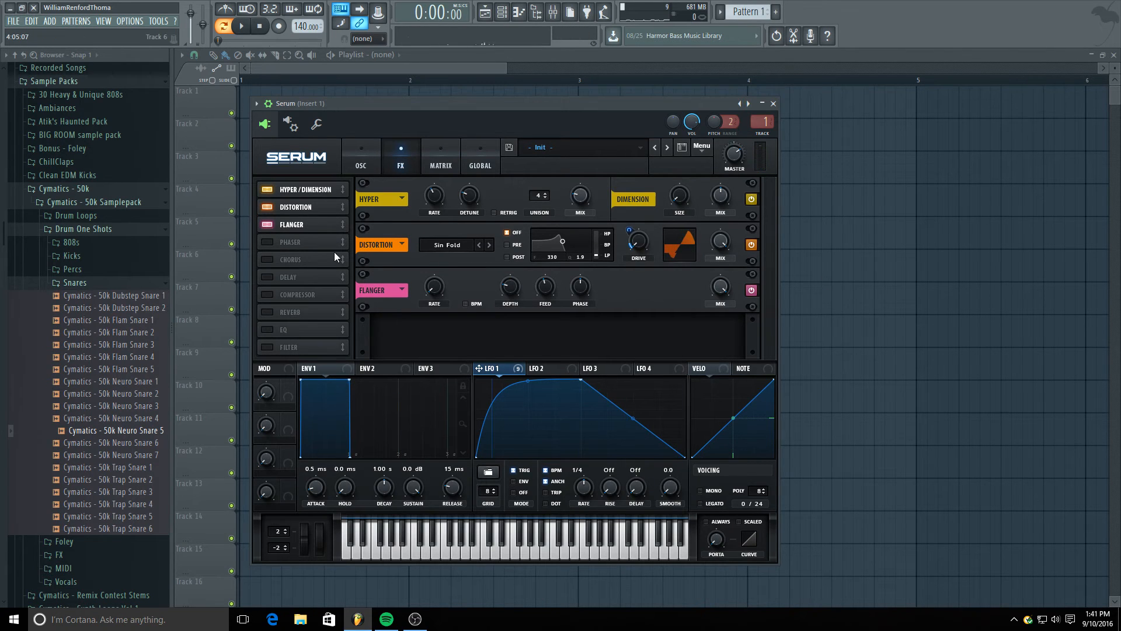
{"action": "left_click", "coordinate": [267, 224]}
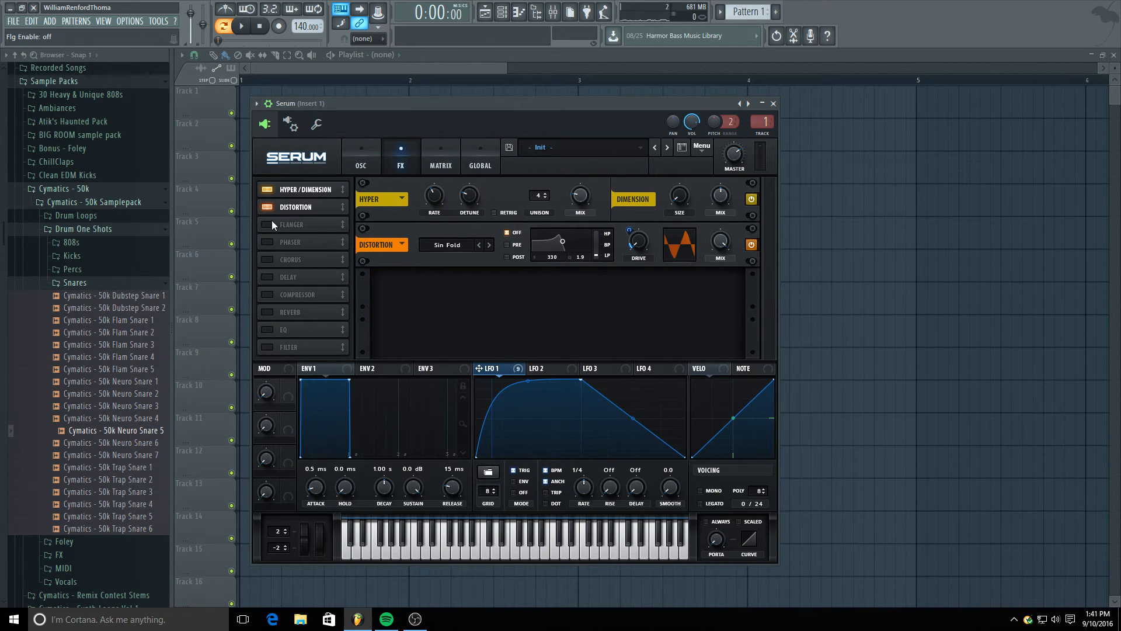
{"action": "left_click", "coordinate": [267, 242]}
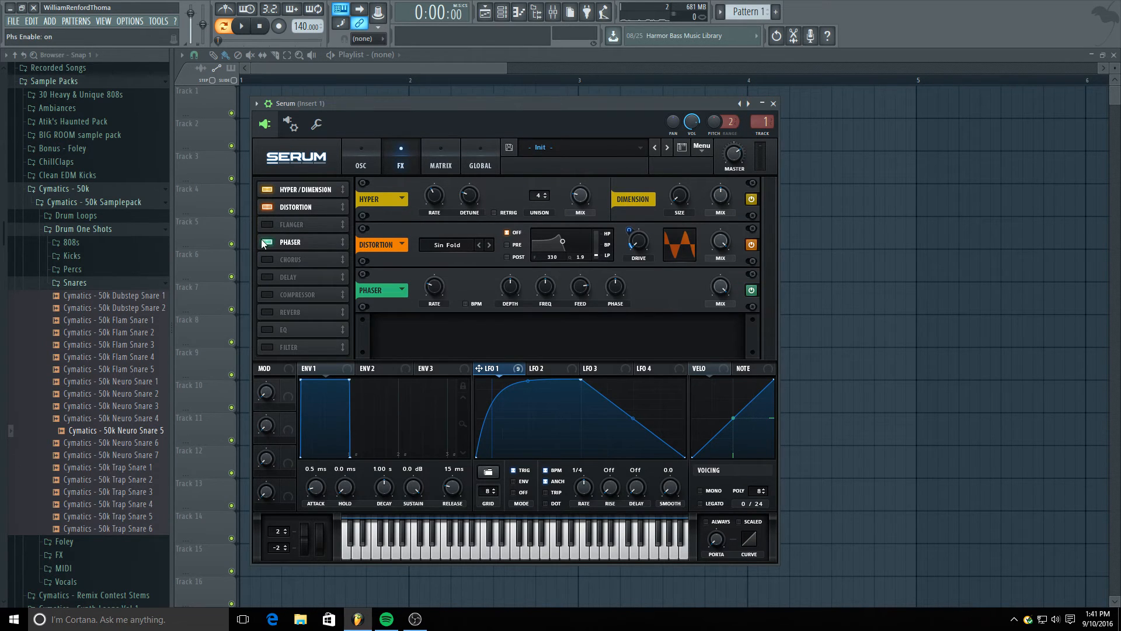
{"action": "left_click", "coordinate": [267, 241]}
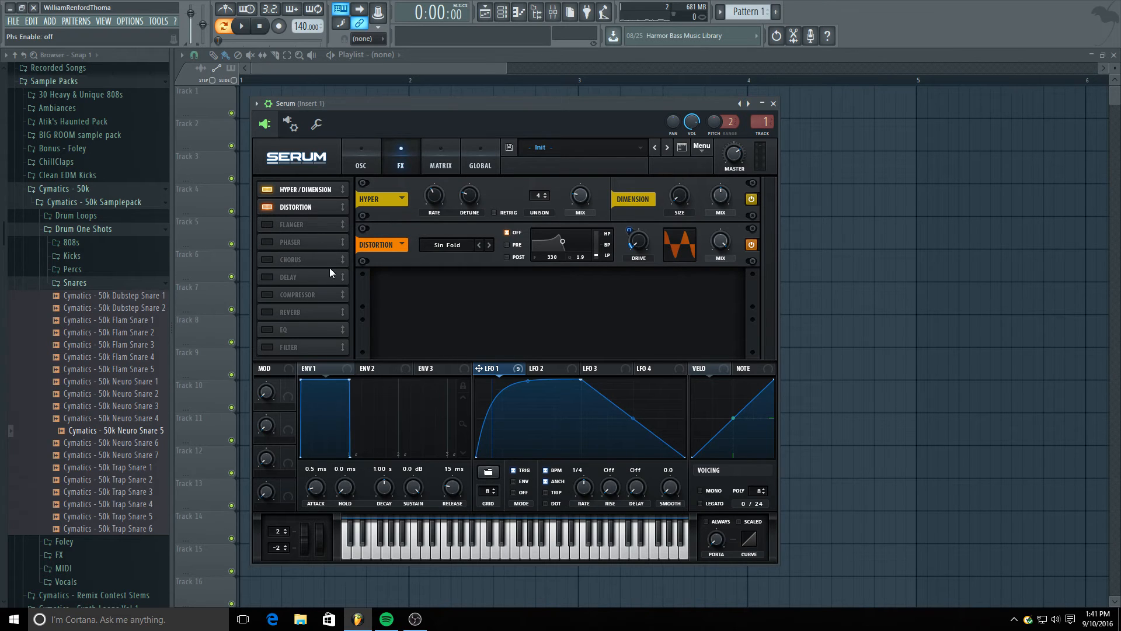
- Move the Compressor directly after the Distortion in the effects chain and enable it in multiband mode
{"action": "left_click_drag", "start_coordinate": [304, 293], "coordinate": [306, 222]}
{"action": "left_click", "coordinate": [268, 224]}
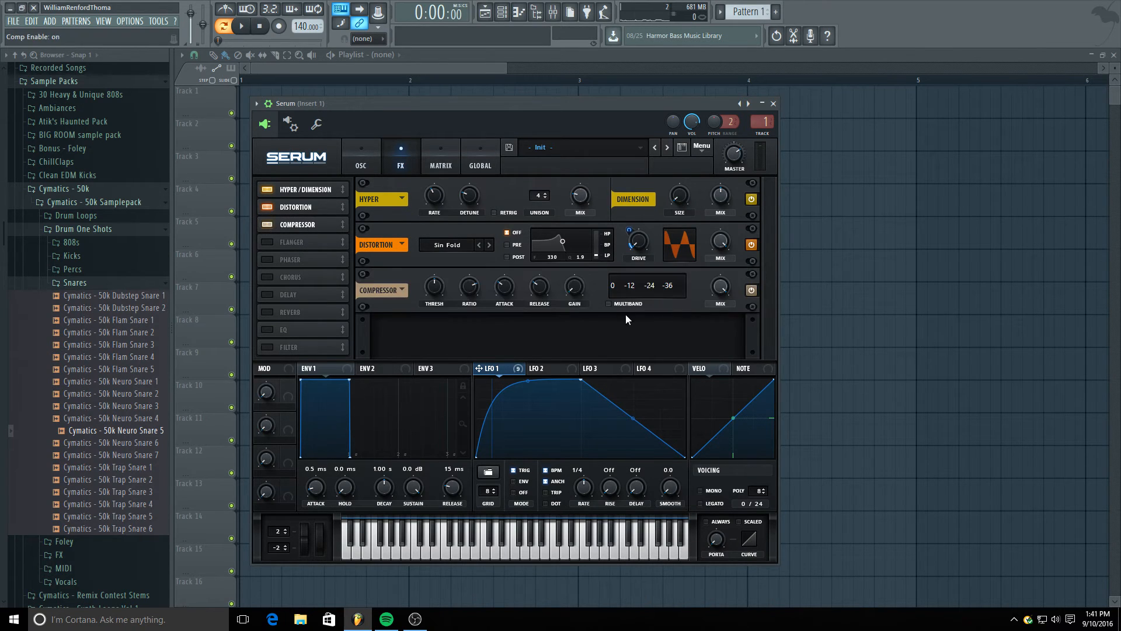
{"action": "left_click", "coordinate": [608, 304]}
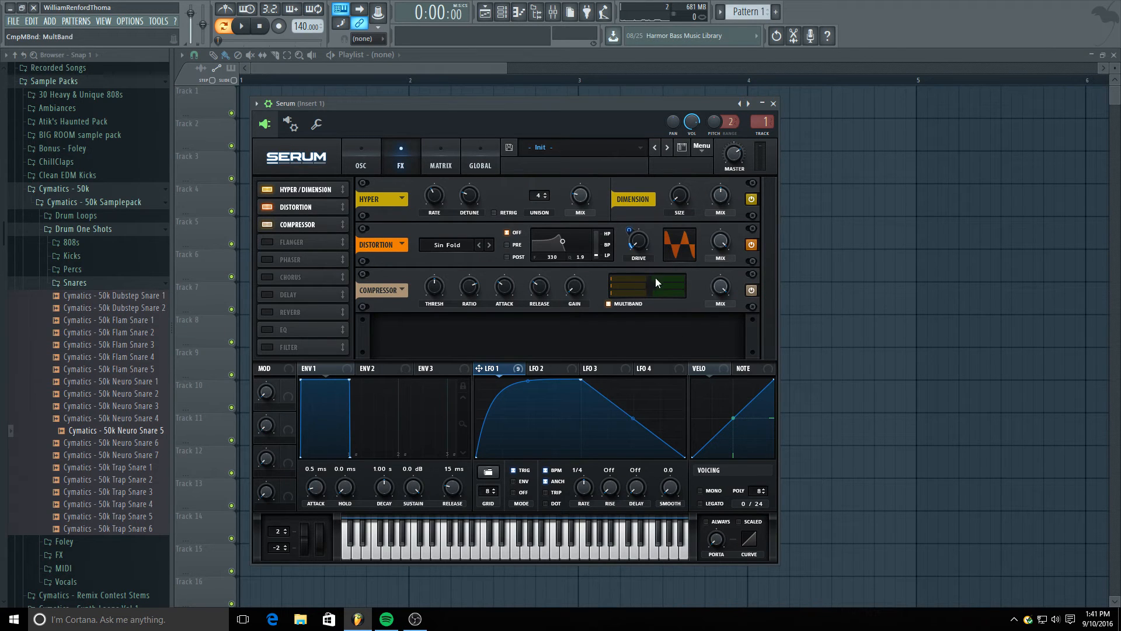
- Adjust the multiband compressor's mix, set its high band level to about 106%, and play a test note
{"action": "left_click_drag", "start_coordinate": [721, 286], "coordinate": [716, 336]}
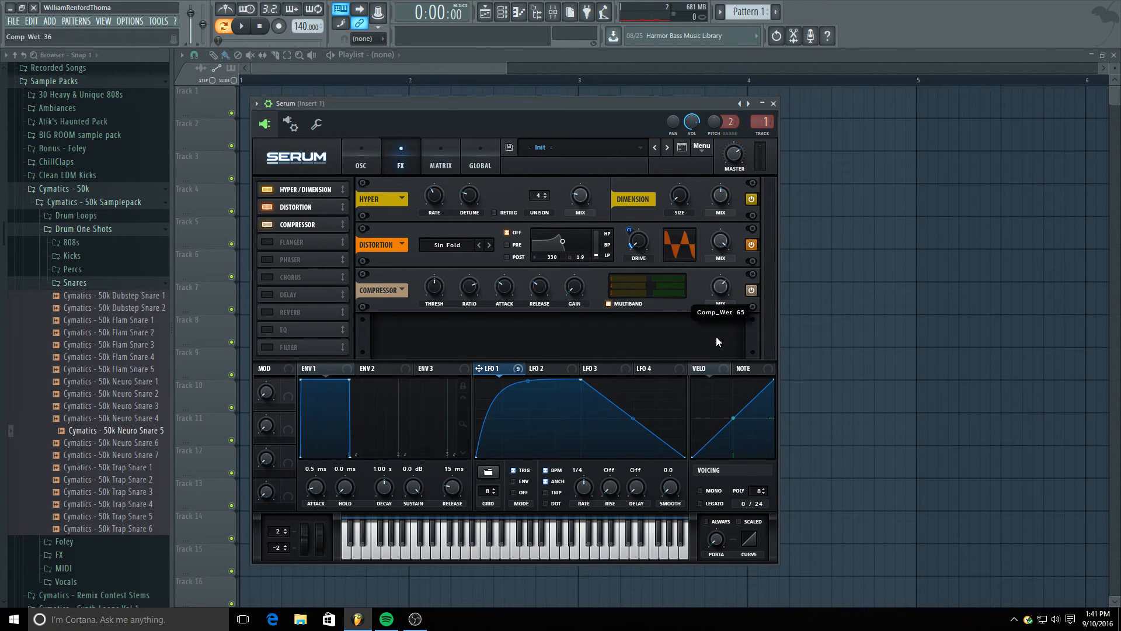
{"action": "left_click_drag", "start_coordinate": [751, 421], "coordinate": [730, 397]}
{"action": "left_click_drag", "start_coordinate": [732, 464], "coordinate": [643, 289]}
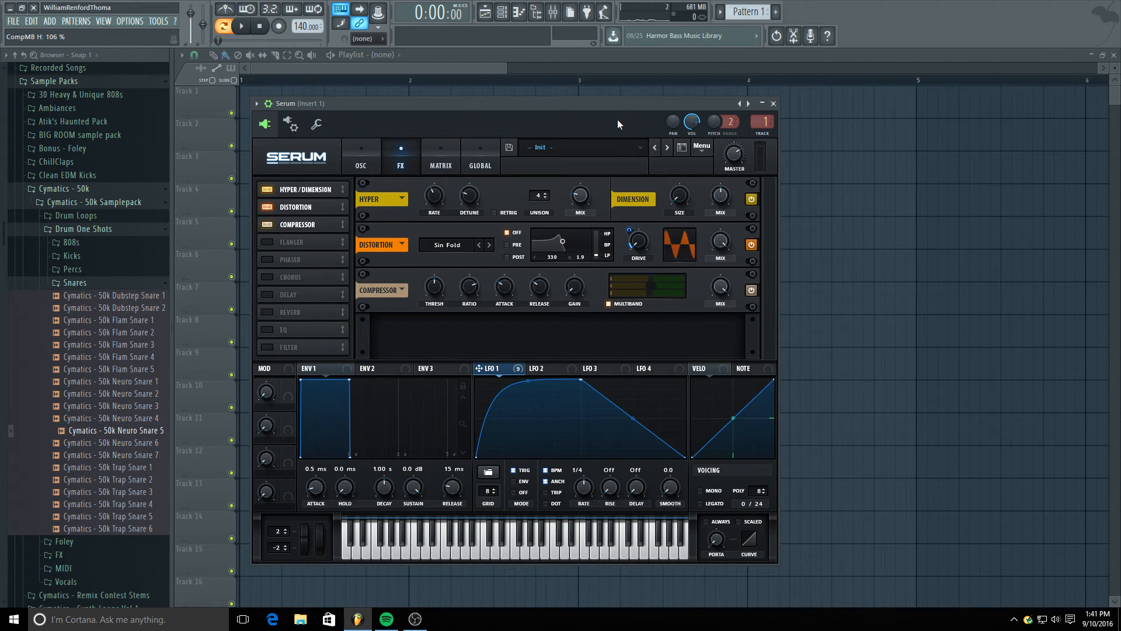
{"action": "key", "text": "v"}
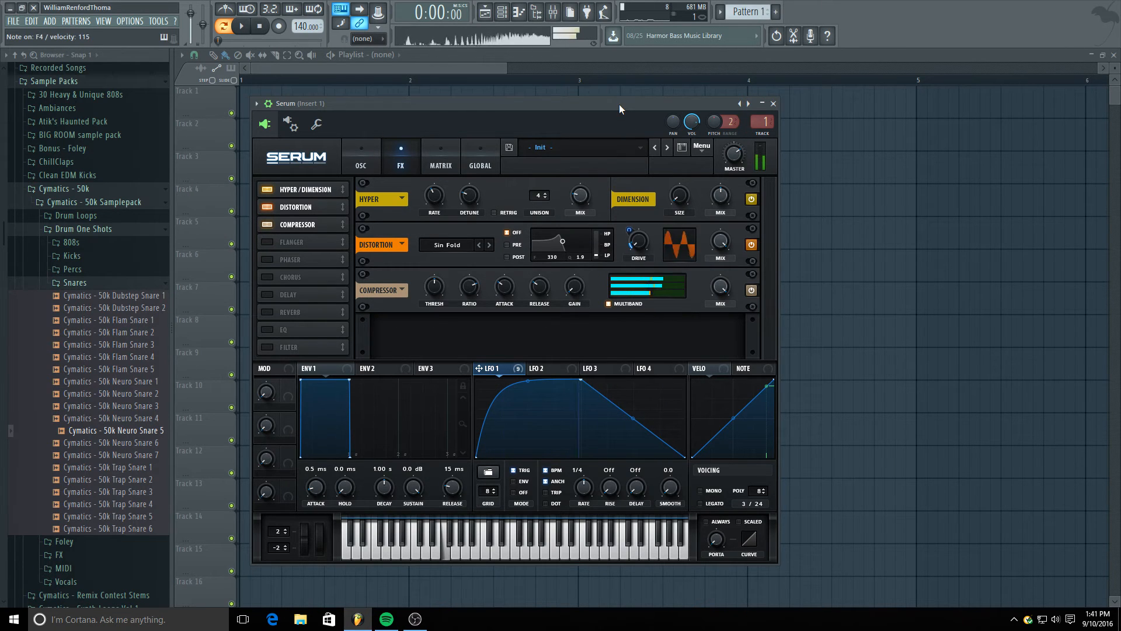
- Lower the compressor's threshold and play a note to check the sound
{"action": "right_click", "coordinate": [440, 285]}
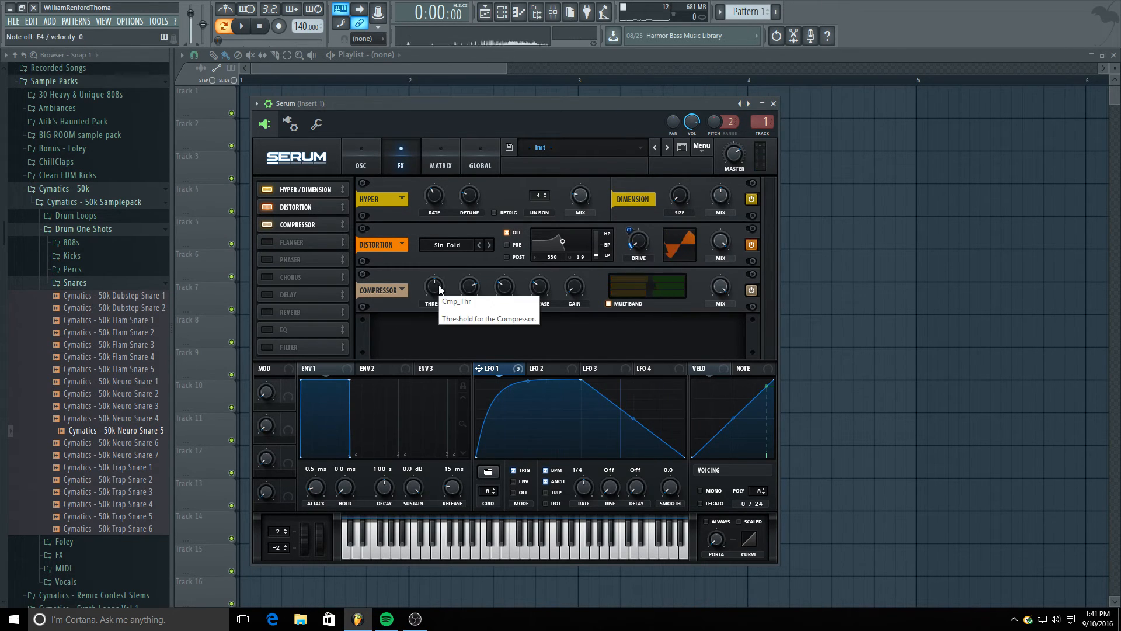
{"action": "left_click", "coordinate": [440, 285]}
{"action": "left_click_drag", "start_coordinate": [439, 306], "coordinate": [437, 320]}
{"action": "key", "text": "v"}
{"action": "left_click_drag", "start_coordinate": [440, 281], "coordinate": [439, 274]}
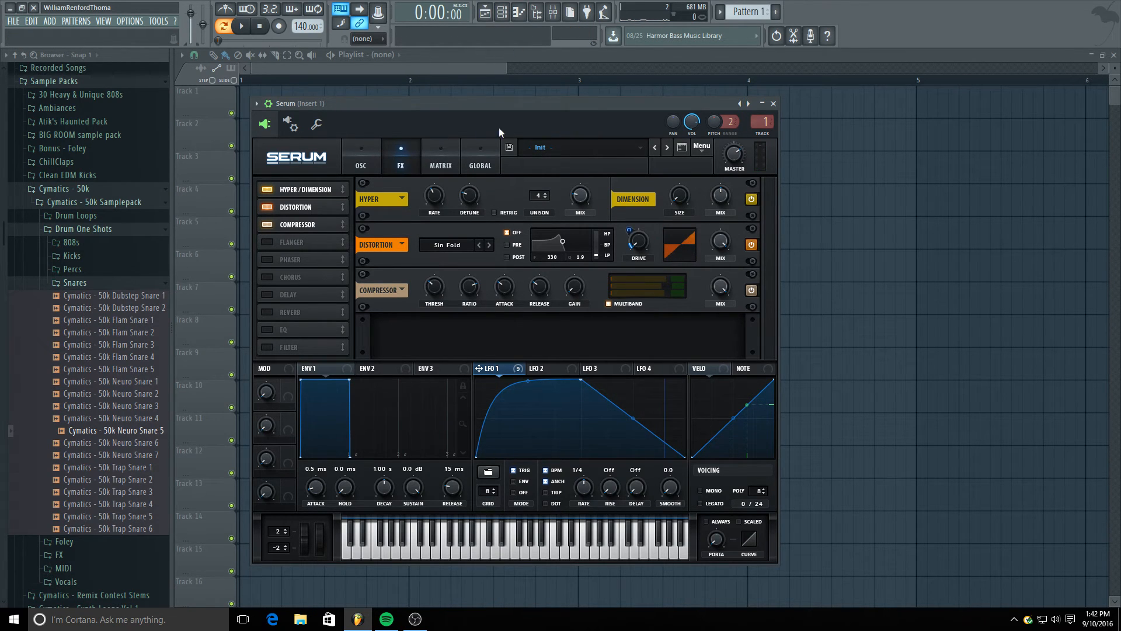
- Test the Noise oscillator's contribution in the oscillator section while playing notes, and return to the effects chain
{"action": "left_click", "coordinate": [373, 160]}
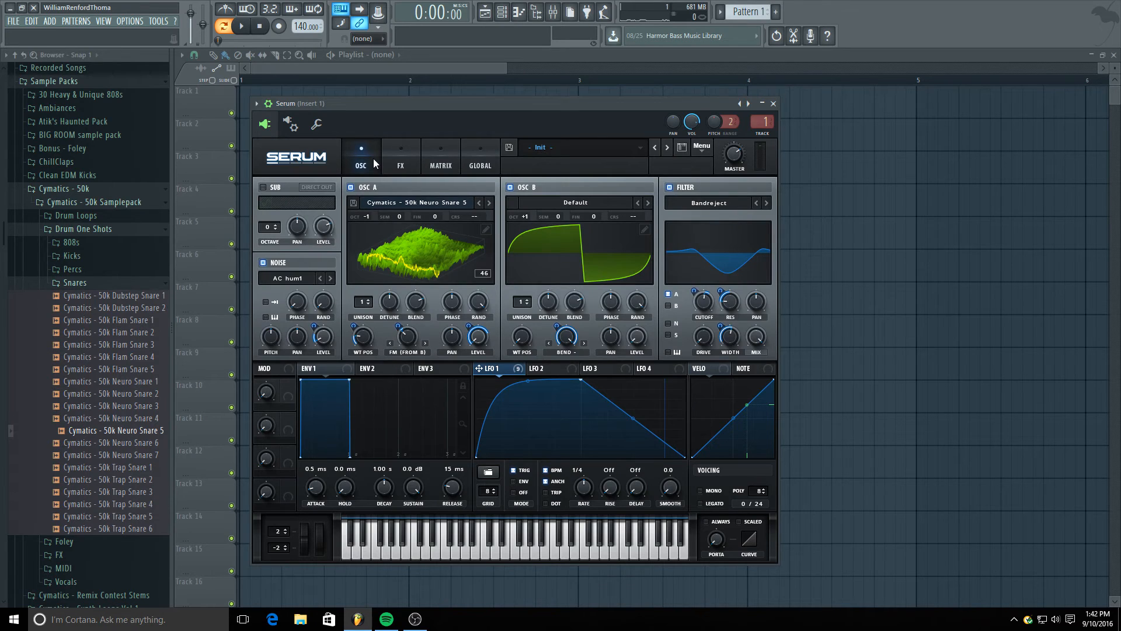
{"action": "left_click", "coordinate": [267, 264]}
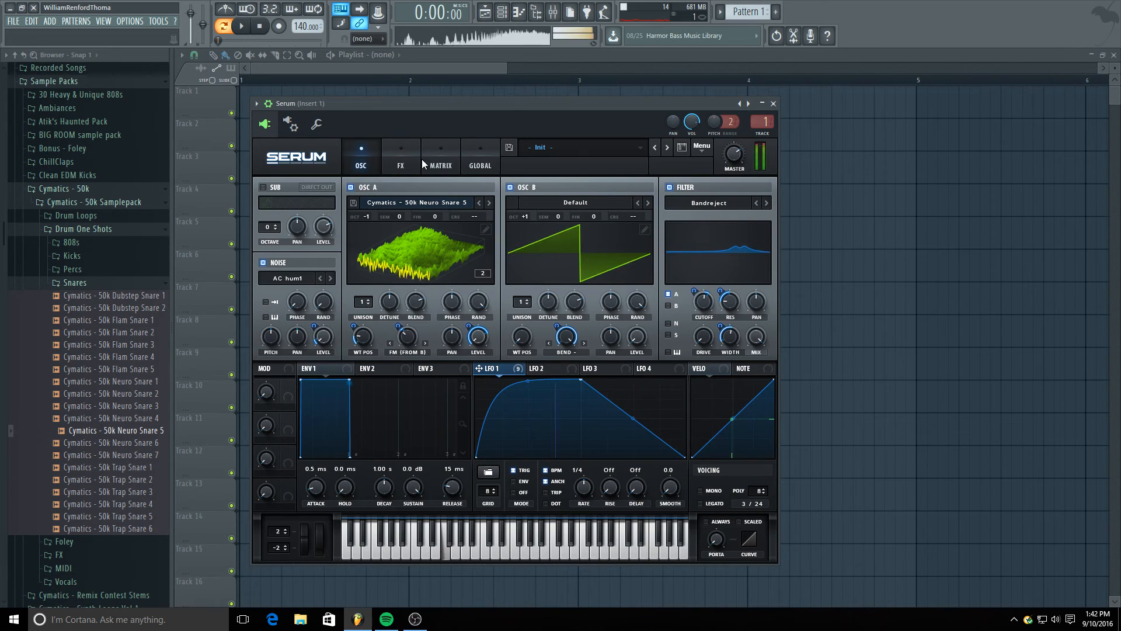
{"action": "left_click", "coordinate": [401, 164]}
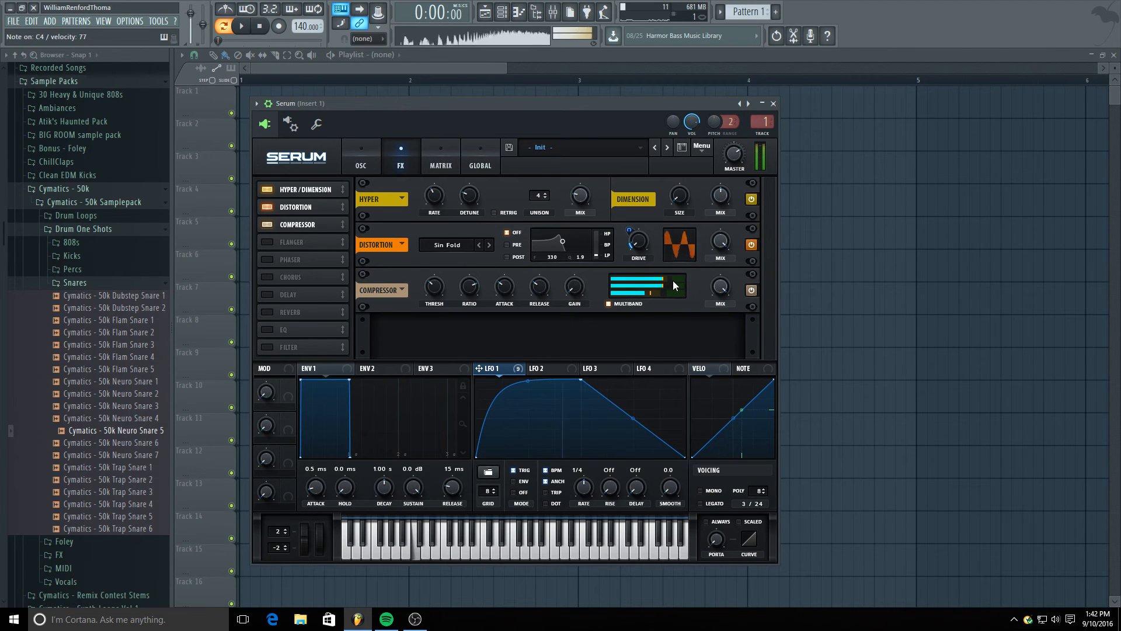
{"action": "mouse_move", "coordinate": [737, 155]}
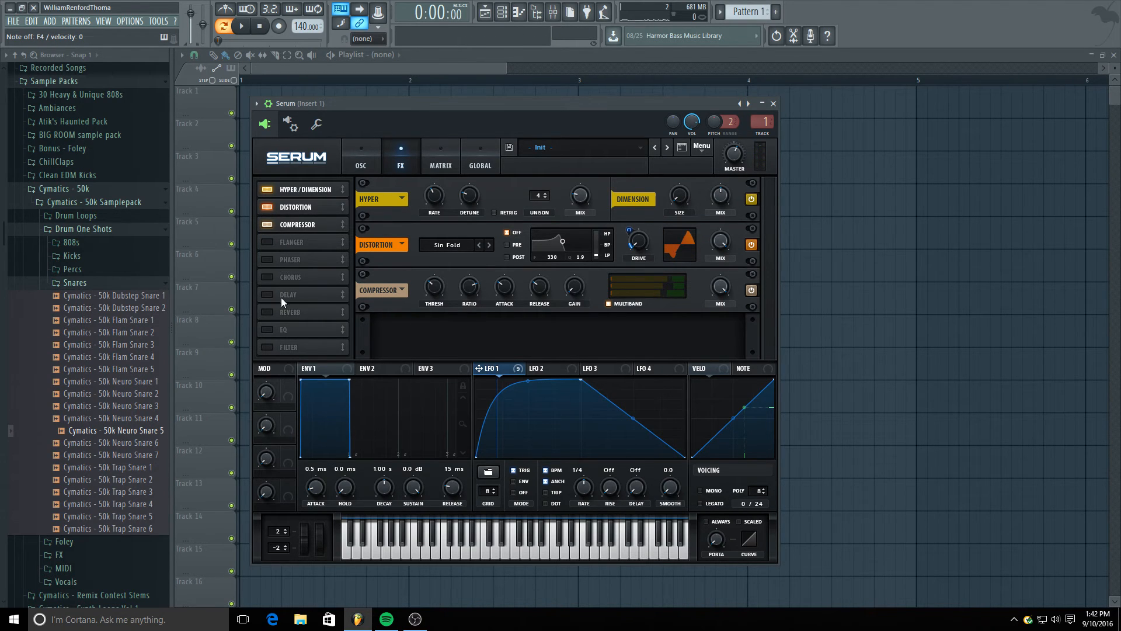
- Enable the Reverb directly after the Compressor and modulate its lowered mix with LFO 1
{"action": "left_click_drag", "start_coordinate": [289, 313], "coordinate": [272, 242]}
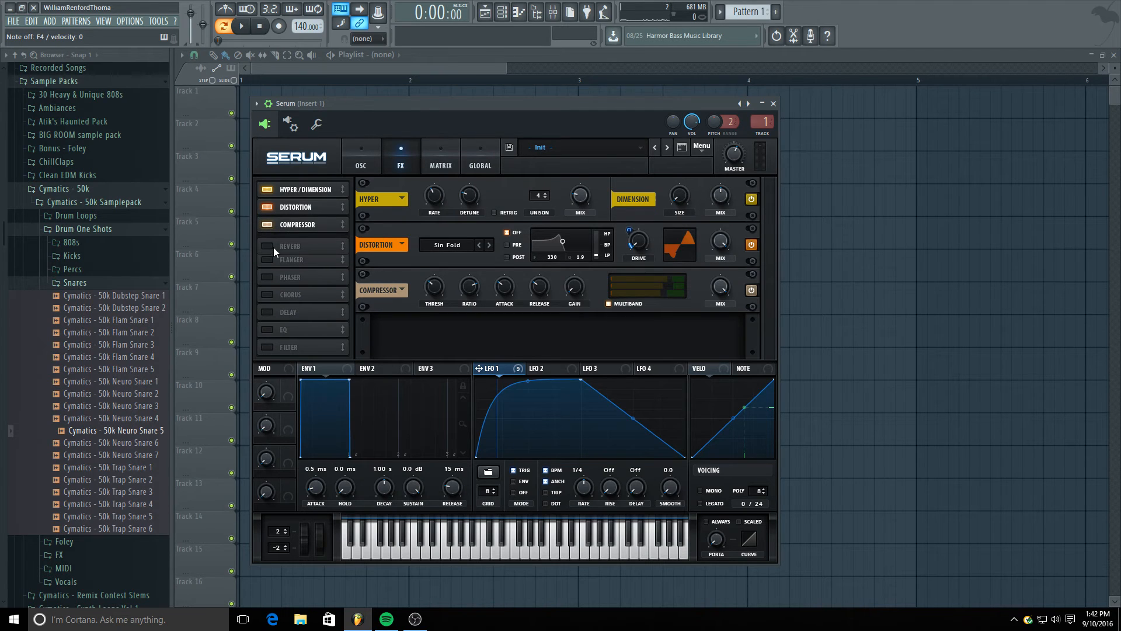
{"action": "left_click", "coordinate": [266, 243]}
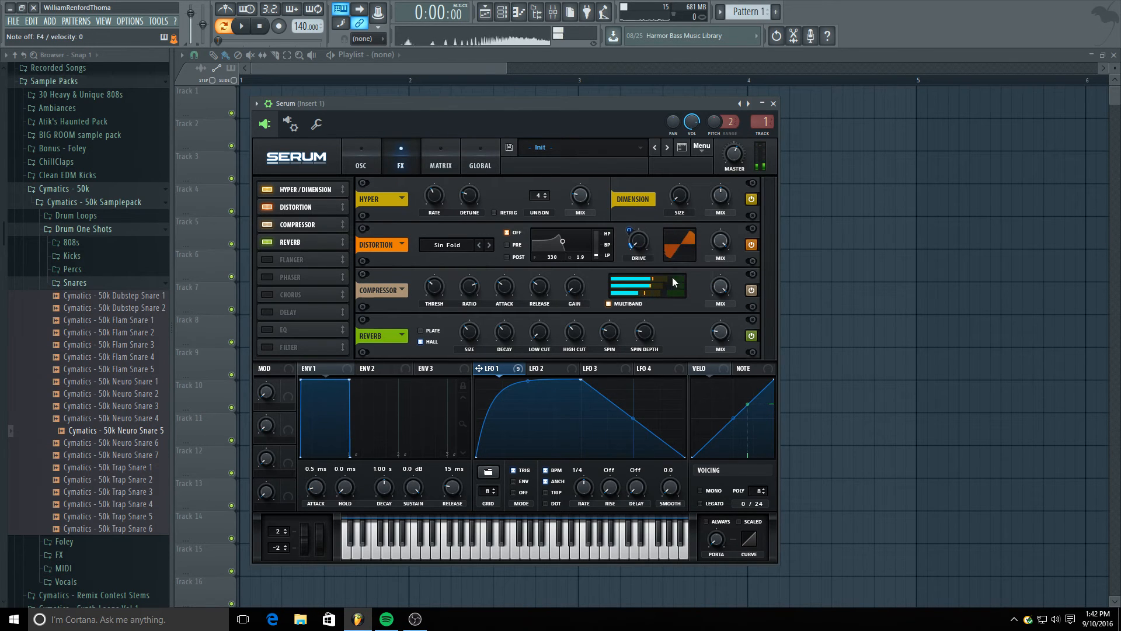
{"action": "mouse_move", "coordinate": [724, 333]}
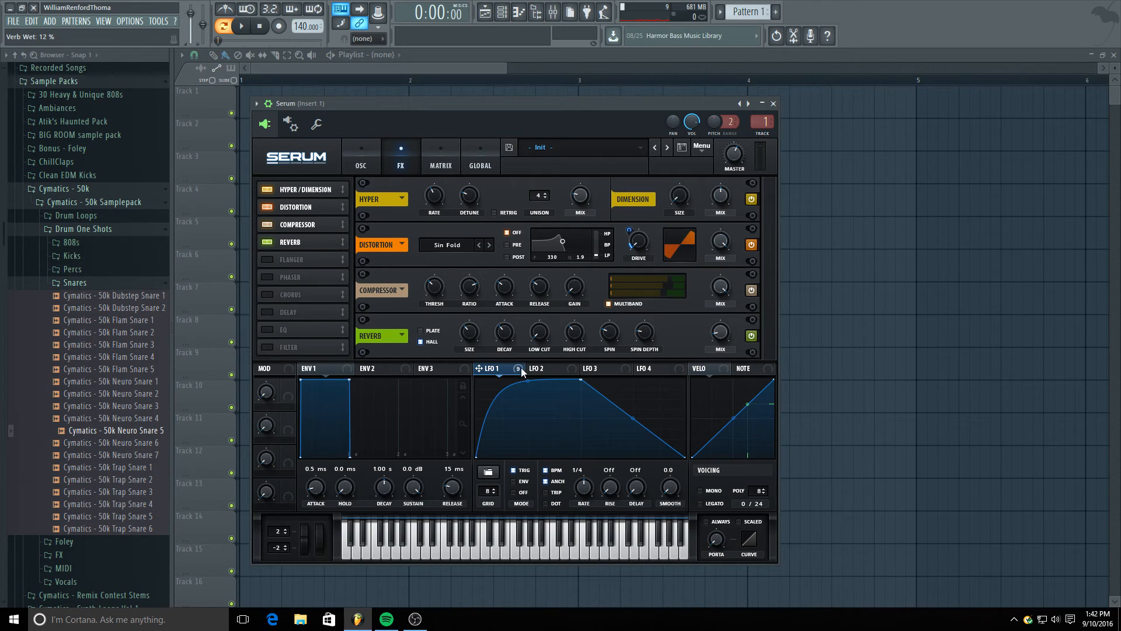
{"action": "left_click_drag", "start_coordinate": [768, 337], "coordinate": [704, 366]}
{"action": "left_click_drag", "start_coordinate": [710, 327], "coordinate": [709, 326]}
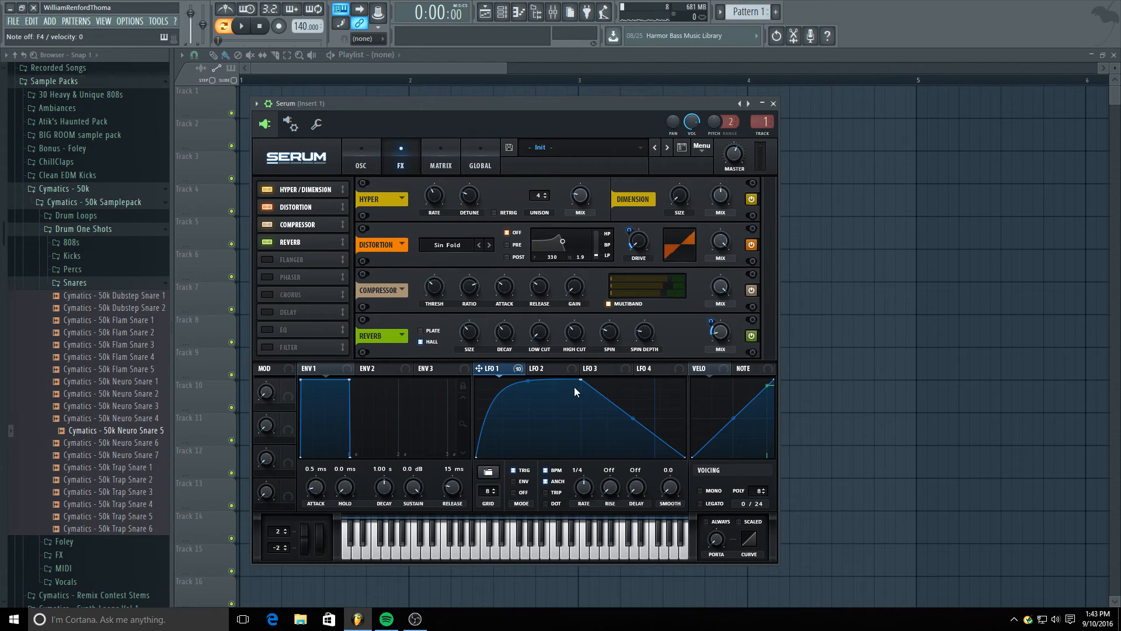
- Reshape LFO 1 into a short early peak followed by a wider curved plateau that decays, running at a 1/2 rate
{"action": "left_click_drag", "start_coordinate": [581, 387], "coordinate": [489, 359]}
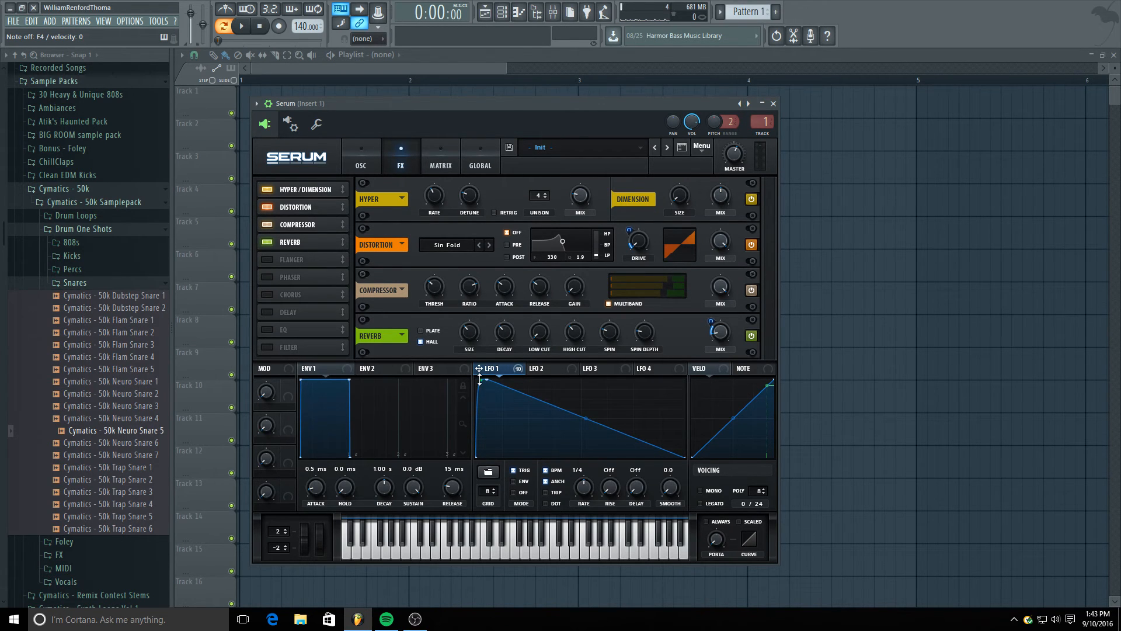
{"action": "double_click", "coordinate": [522, 415]}
{"action": "left_click_drag", "start_coordinate": [522, 415], "coordinate": [529, 459]}
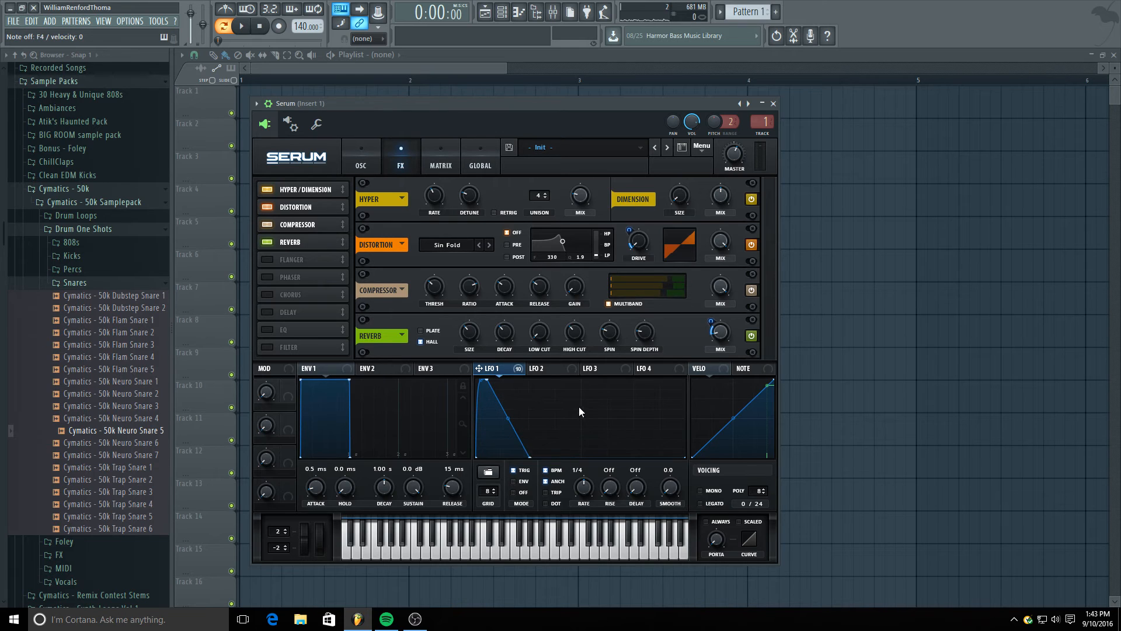
{"action": "double_click", "coordinate": [601, 401]}
{"action": "left_click_drag", "start_coordinate": [600, 401], "coordinate": [615, 380]}
{"action": "left_click_drag", "start_coordinate": [573, 410], "coordinate": [575, 381]}
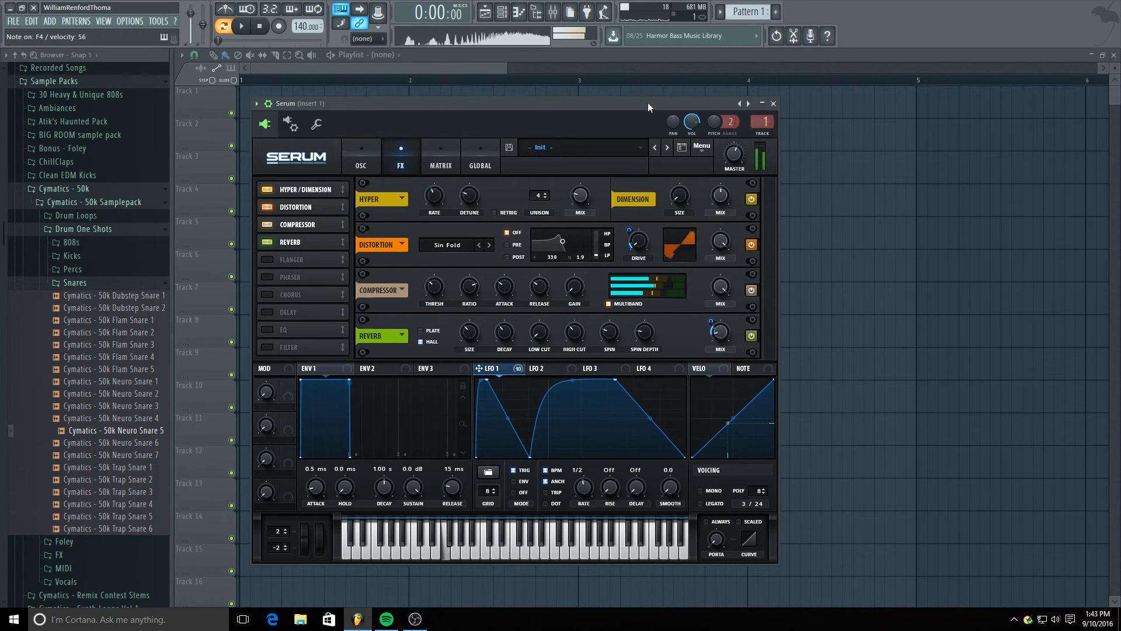
{"action": "mouse_move", "coordinate": [647, 419]}
{"action": "left_mouse_down"}
{"action": "mouse_move", "coordinate": [647, 431]}
{"action": "mouse_move", "coordinate": [647, 421]}
{"action": "left_mouse_up"}
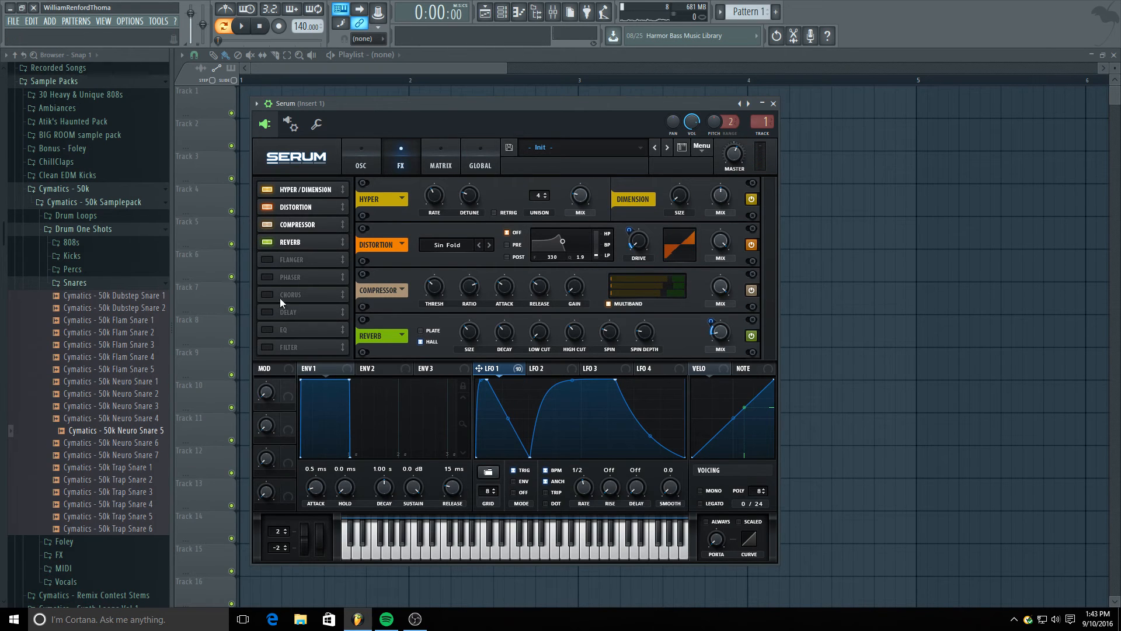
- Try the EQ after the Reverb with a high-band peak cut of about 7.6 dB, resetting the gain and switching the EQ off again
{"action": "left_click_drag", "start_coordinate": [292, 331], "coordinate": [292, 257]}
{"action": "left_click", "coordinate": [269, 260]}
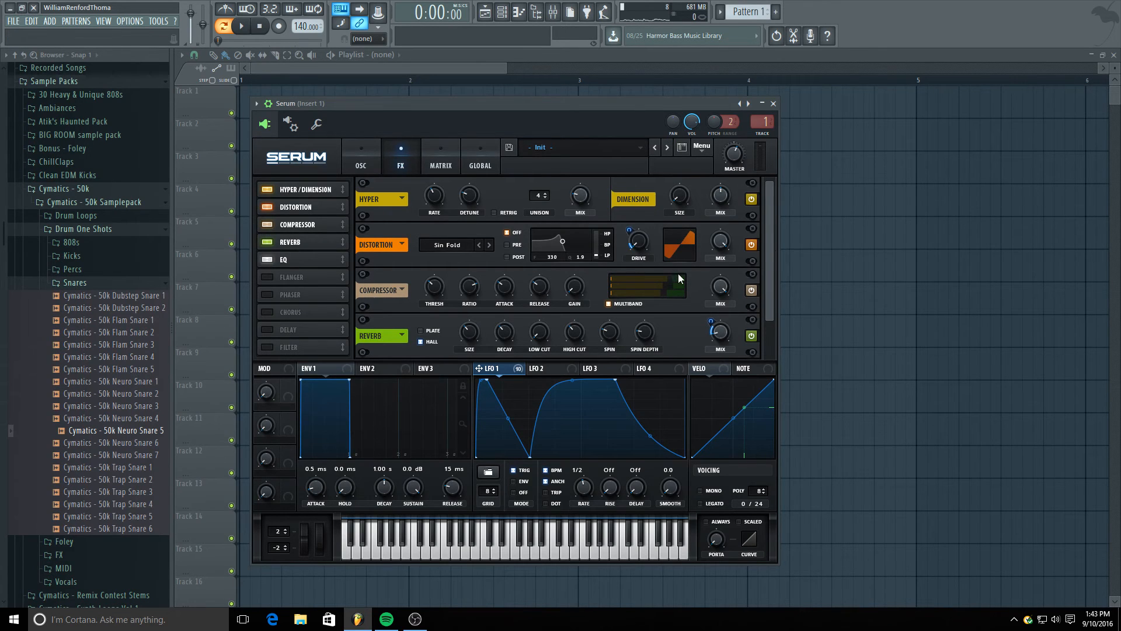
{"action": "scroll", "coordinate": [766, 240], "scroll_direction": "down", "scroll_amount": 2}
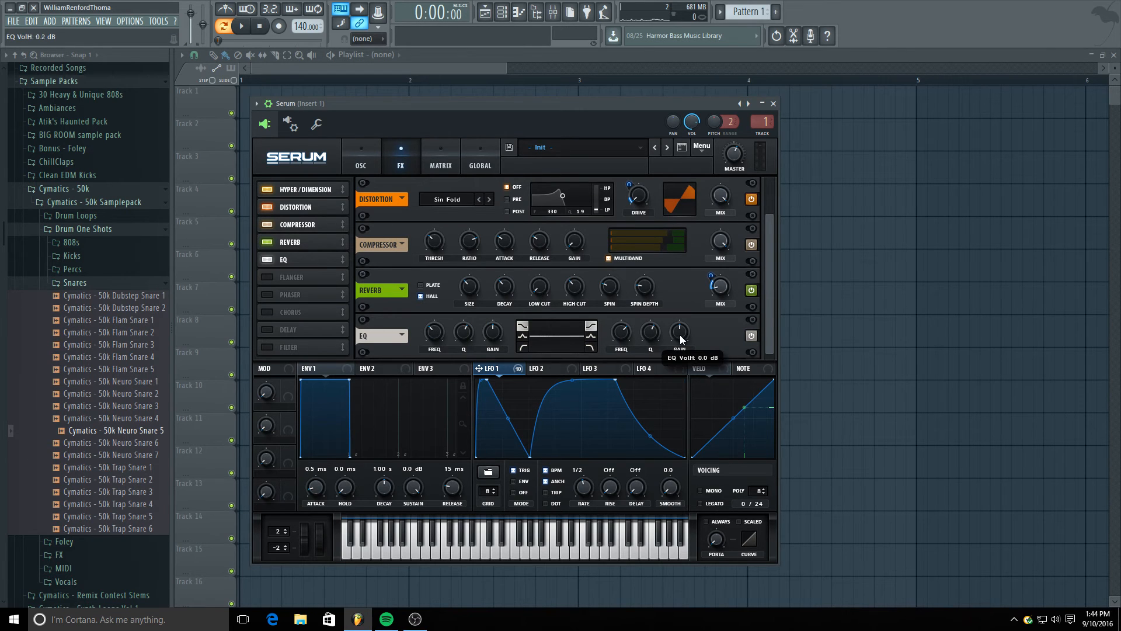
{"action": "left_click", "coordinate": [591, 337]}
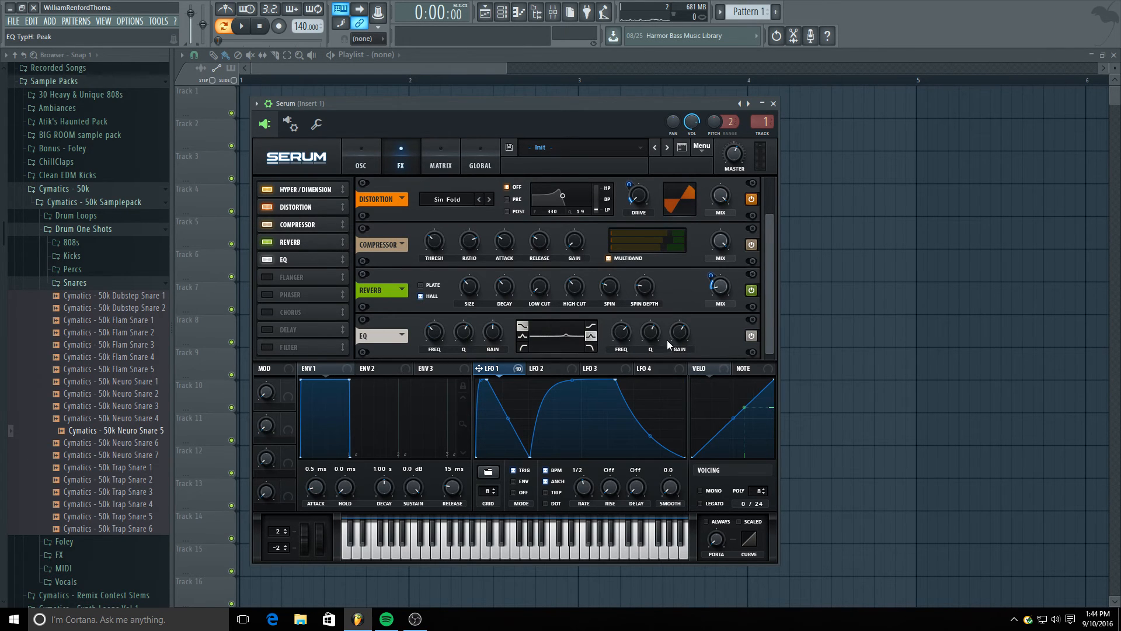
{"action": "left_click_drag", "start_coordinate": [622, 332], "coordinate": [667, 371]}
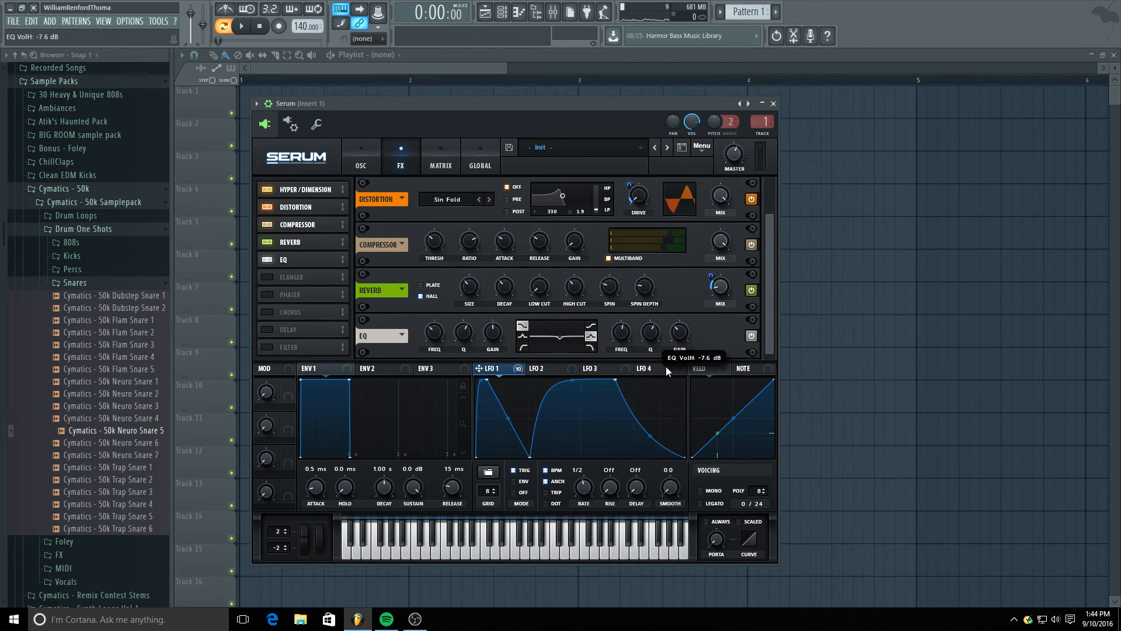
{"action": "mouse_move", "coordinate": [622, 343]}
{"action": "left_mouse_down"}
{"action": "mouse_move", "coordinate": [622, 363]}
{"action": "mouse_move", "coordinate": [623, 307]}
{"action": "mouse_move", "coordinate": [621, 342]}
{"action": "mouse_move", "coordinate": [618, 324]}
{"action": "left_mouse_up"}
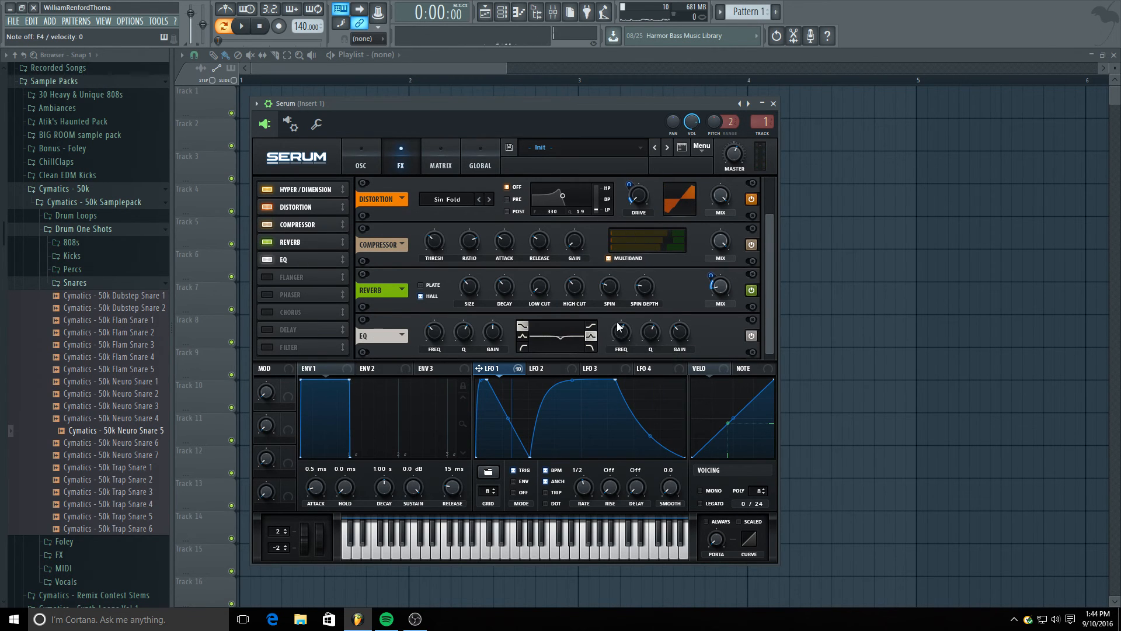
{"action": "right_click", "coordinate": [677, 334]}
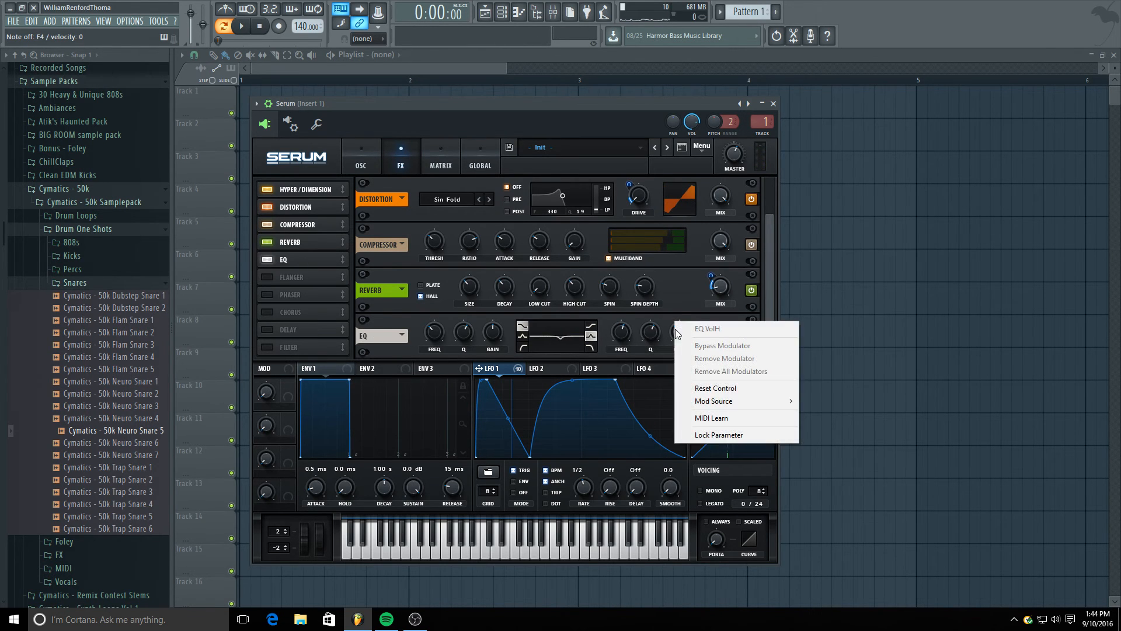
{"action": "left_click", "coordinate": [703, 393]}
{"action": "left_click", "coordinate": [268, 262]}
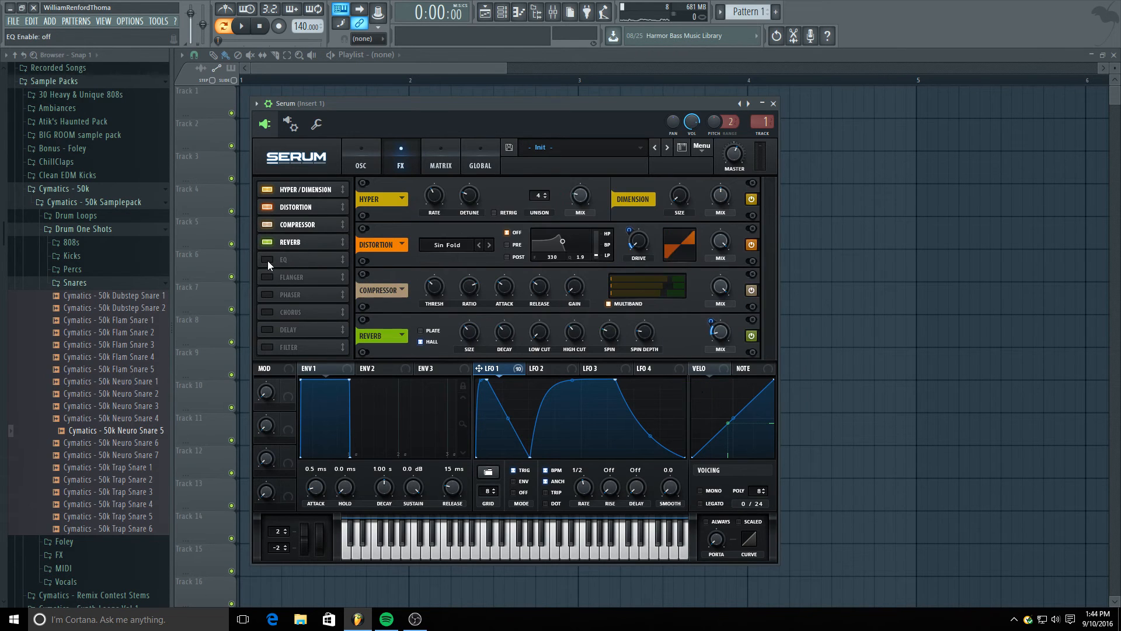
- Enable the Filter effect directly after the Reverb and set its type to Reverb
{"action": "left_click_drag", "start_coordinate": [300, 294], "coordinate": [285, 260]}
{"action": "left_click", "coordinate": [268, 259]}
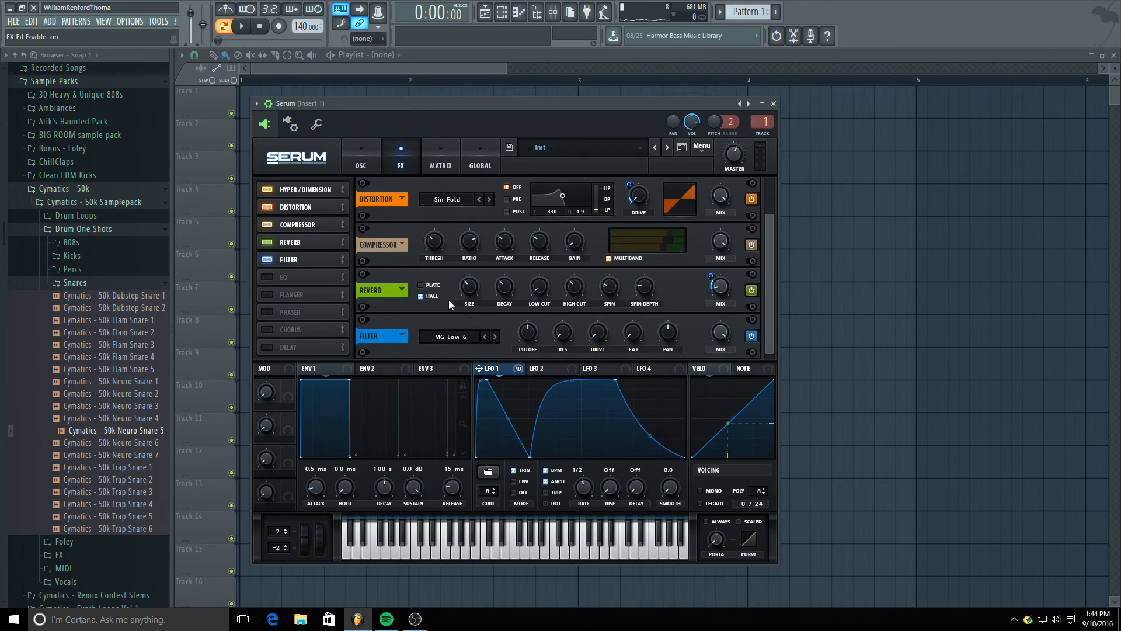
{"action": "left_click", "coordinate": [466, 337]}
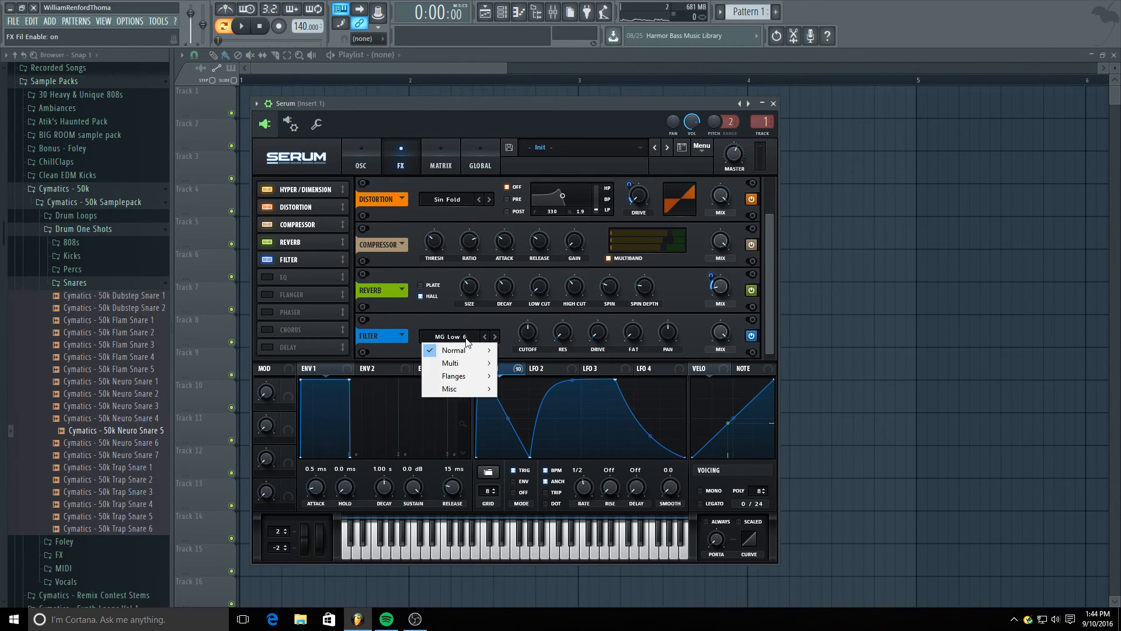
{"action": "mouse_move", "coordinate": [462, 388]}
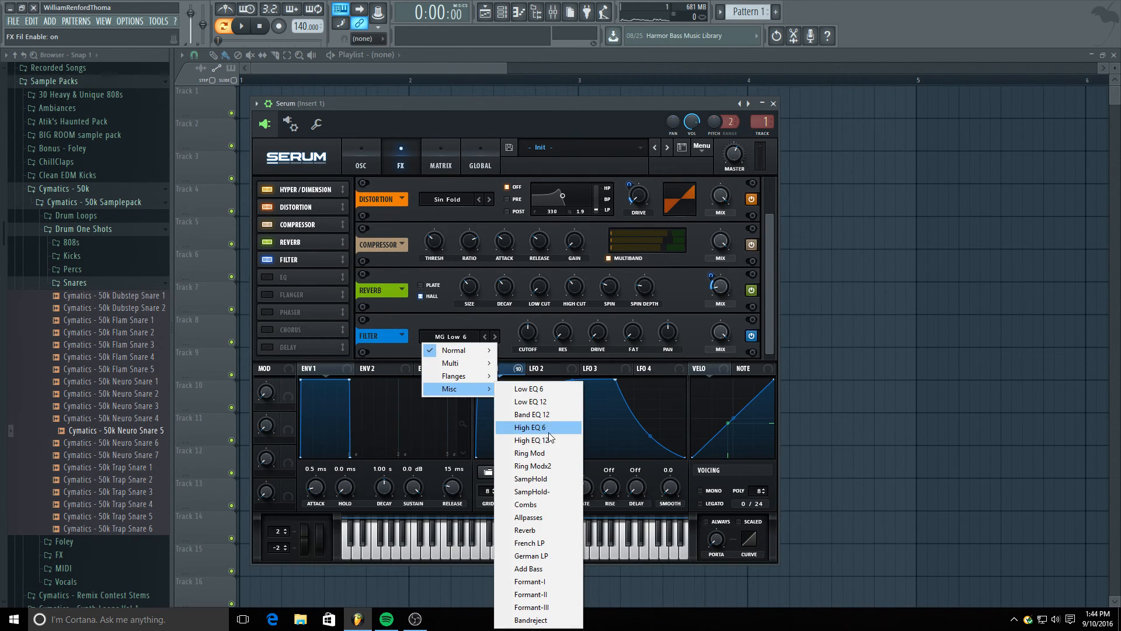
{"action": "left_click", "coordinate": [548, 529]}
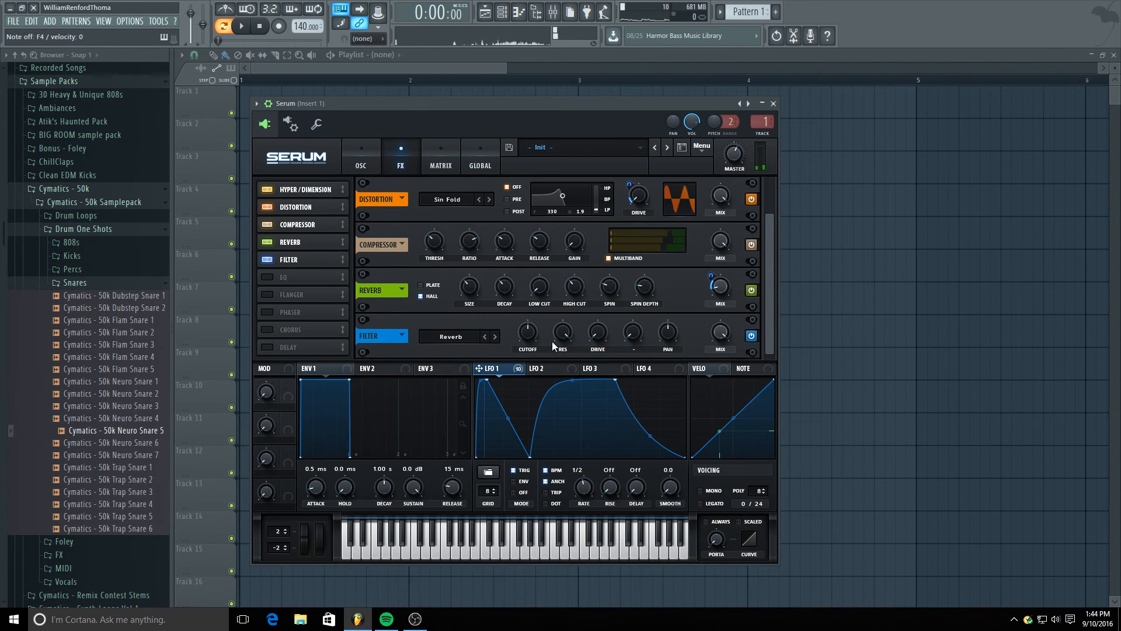
- Lower the Filter effect's cutoff to about 52 Hz and adjust its resonance while playing notes
{"action": "left_click_drag", "start_coordinate": [563, 333], "coordinate": [556, 383]}
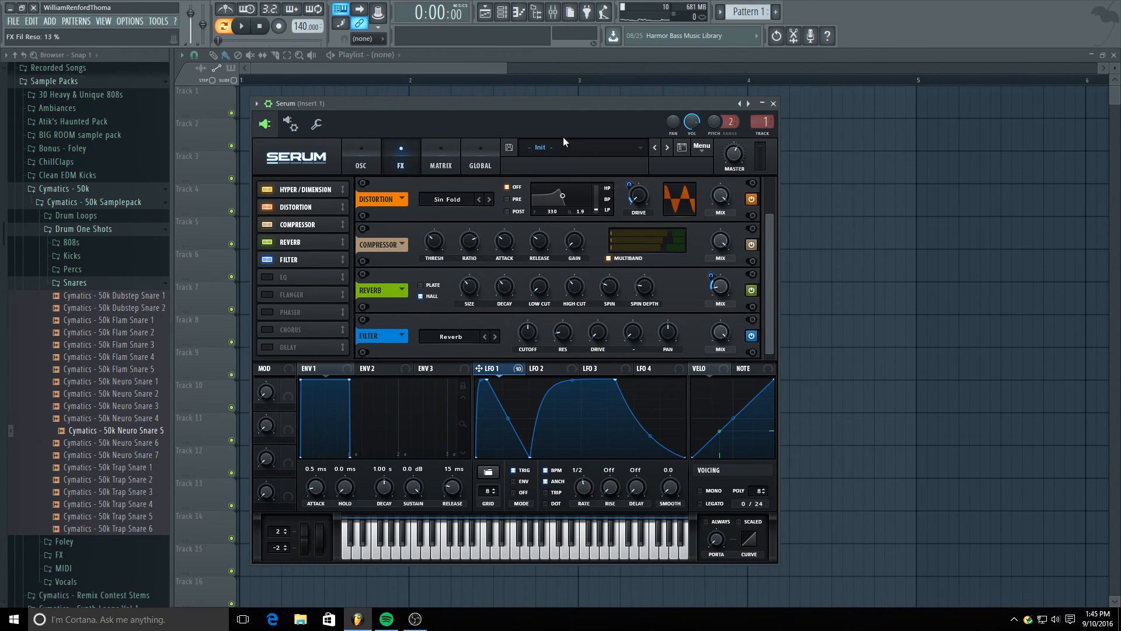
{"action": "left_click_drag", "start_coordinate": [529, 327], "coordinate": [526, 367]}
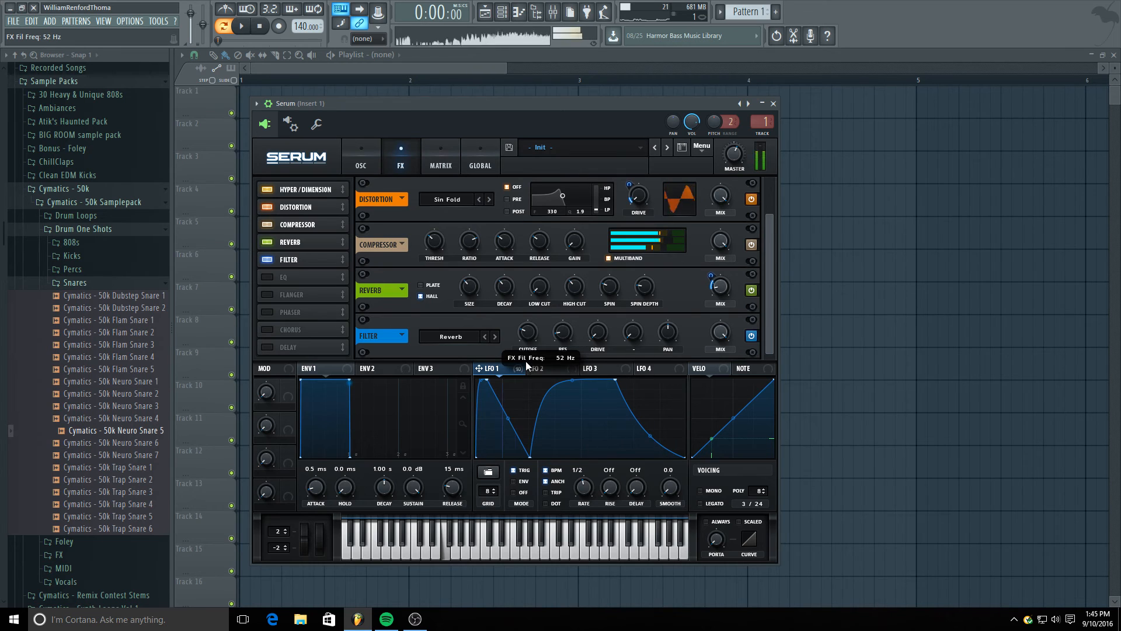
{"action": "left_click_drag", "start_coordinate": [557, 333], "coordinate": [571, 298]}
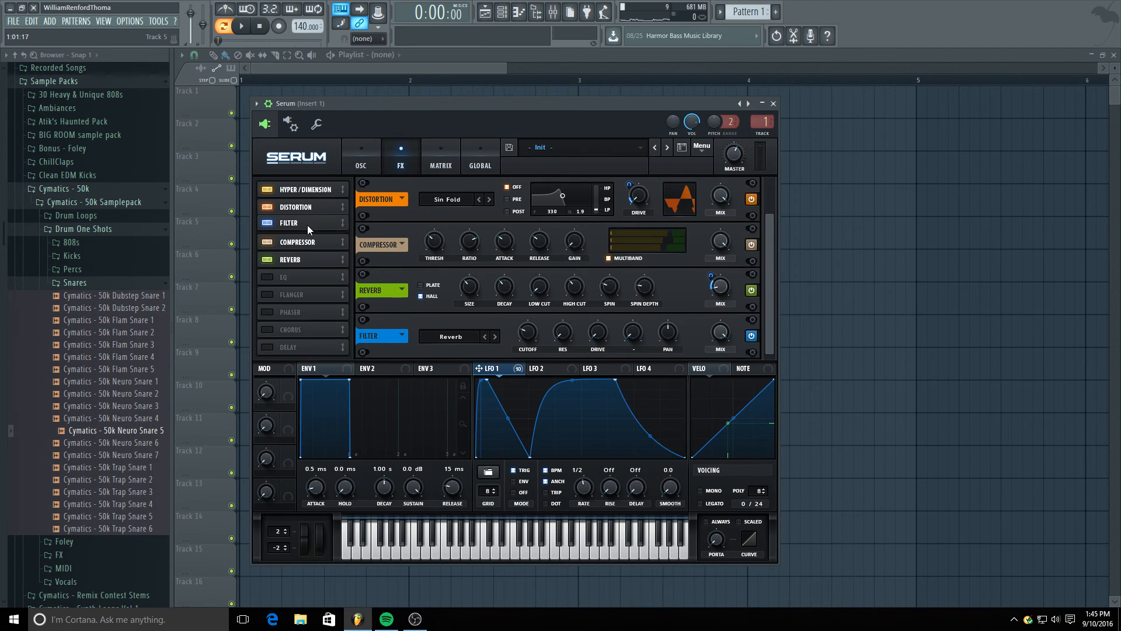
- Place the Filter between the Distortion and Compressor, comparing the sound with it after the Compressor
{"action": "left_click_drag", "start_coordinate": [310, 229], "coordinate": [313, 225]}
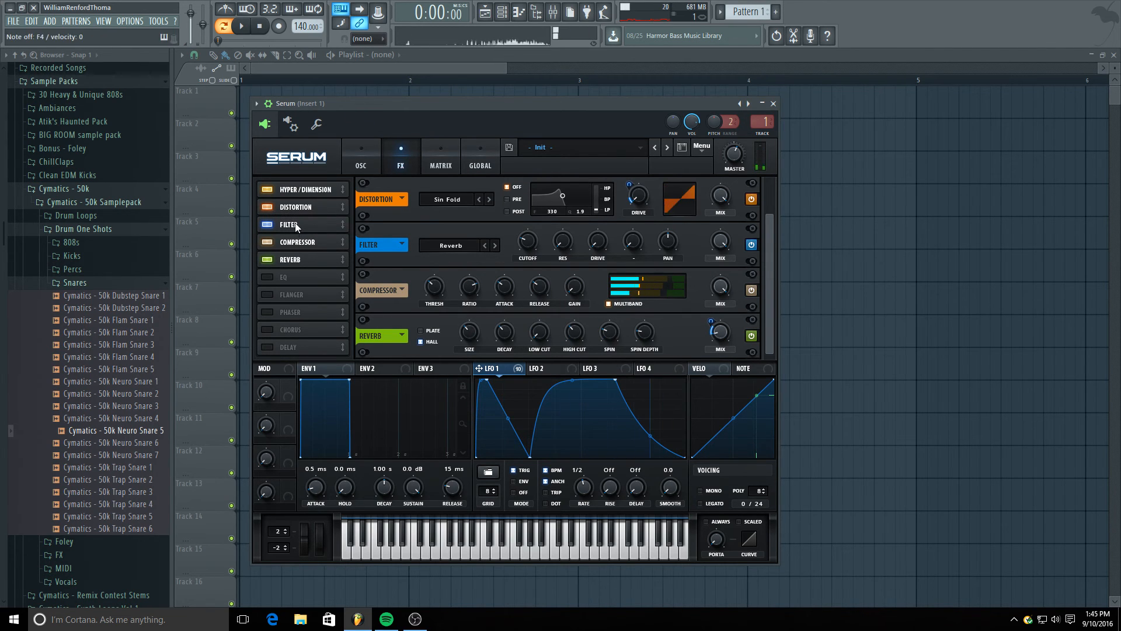
{"action": "left_click_drag", "start_coordinate": [295, 226], "coordinate": [296, 240]}
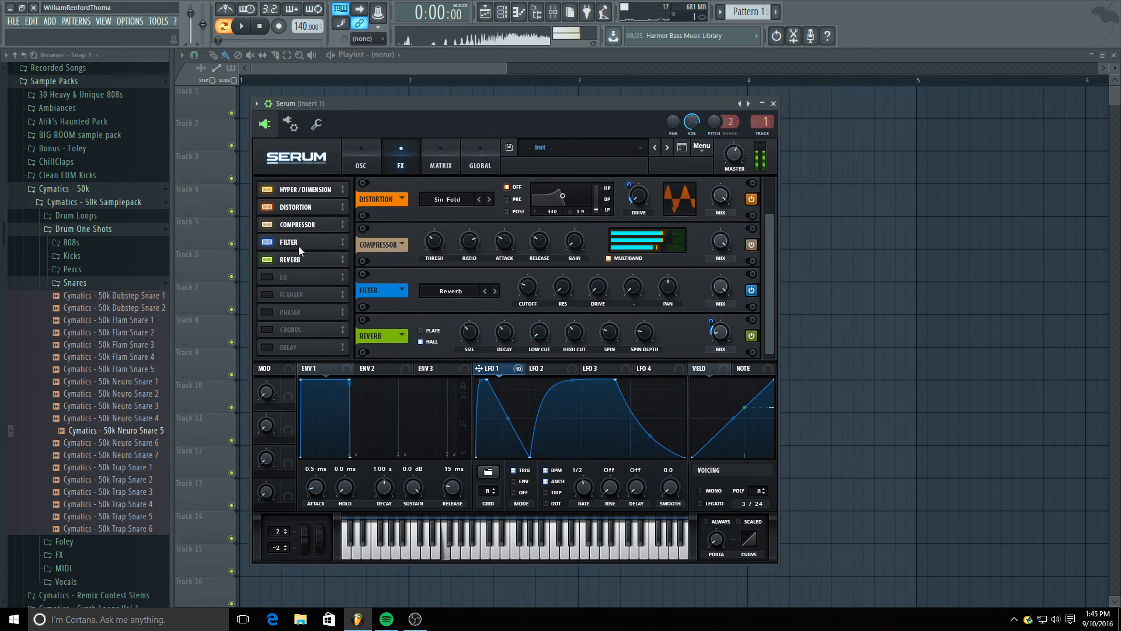
{"action": "left_click_drag", "start_coordinate": [299, 246], "coordinate": [304, 226]}
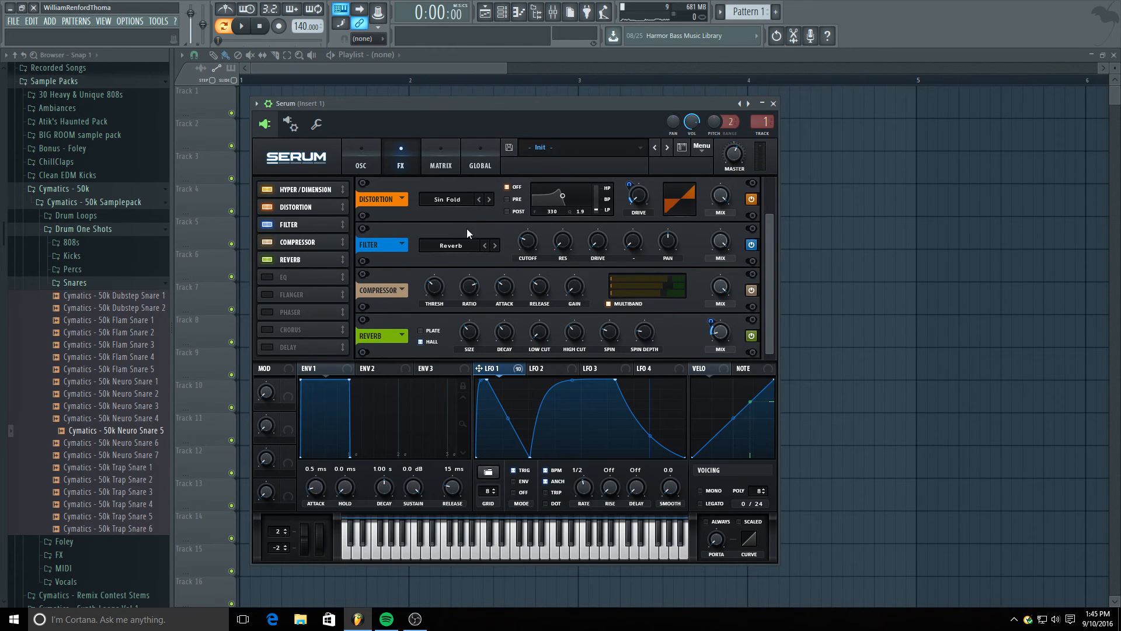
- Assign Macro 1 to the Filter effect's cutoff and Macro 2 to its mix
{"action": "left_click_drag", "start_coordinate": [529, 243], "coordinate": [530, 251]}
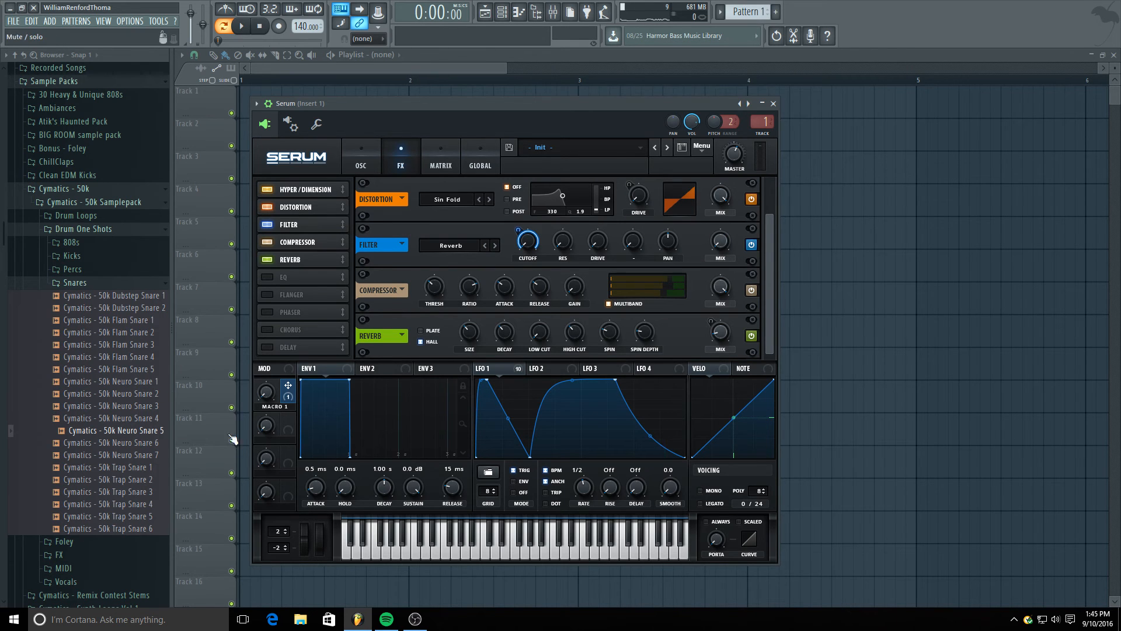
{"action": "left_click_drag", "start_coordinate": [287, 419], "coordinate": [734, 246]}
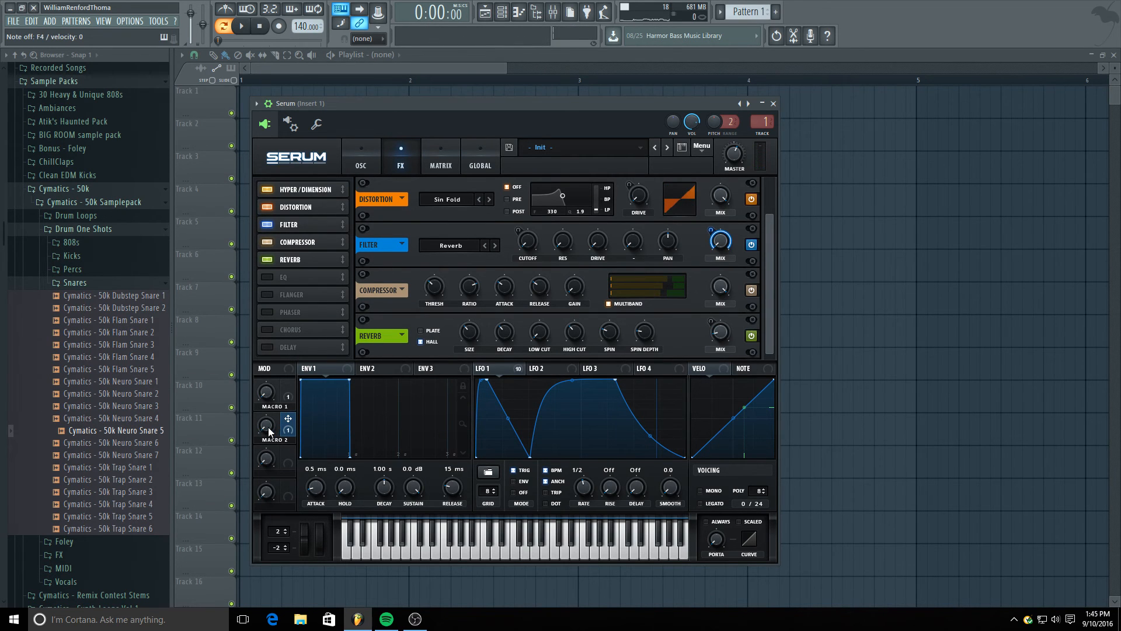
- Adjust both macros while playing test notes, setting Macro 2 to about 63%
{"action": "left_click_drag", "start_coordinate": [268, 428], "coordinate": [279, 295]}
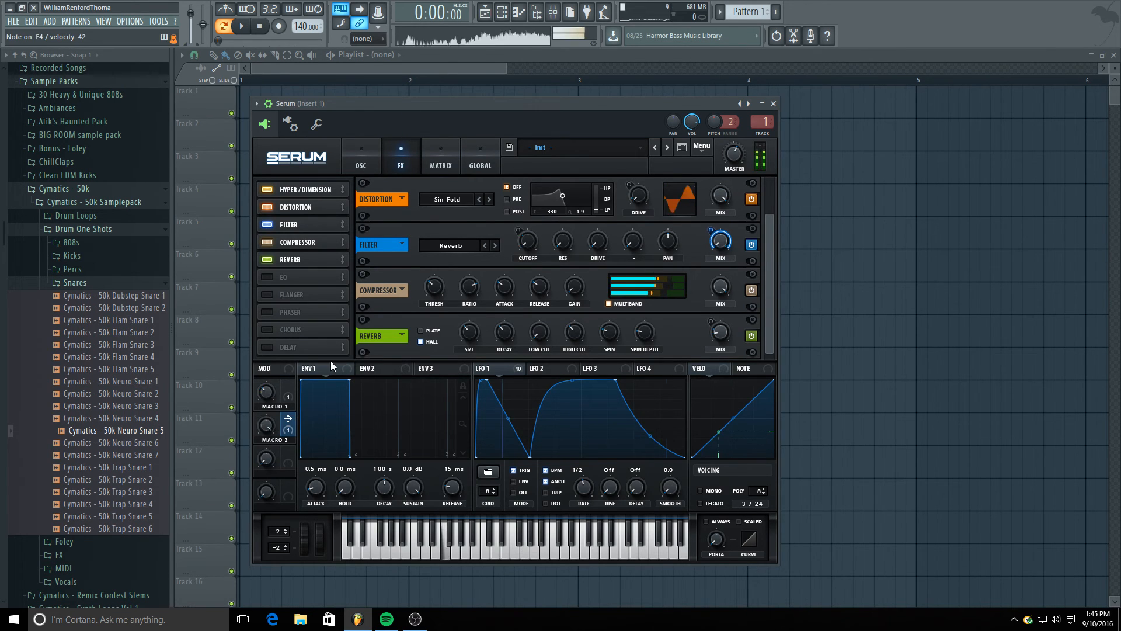
{"action": "mouse_move", "coordinate": [272, 392]}
{"action": "left_mouse_down"}
{"action": "mouse_move", "coordinate": [272, 370]}
{"action": "mouse_move", "coordinate": [270, 411]}
{"action": "mouse_move", "coordinate": [273, 331]}
{"action": "mouse_move", "coordinate": [268, 416]}
{"action": "mouse_move", "coordinate": [269, 394]}
{"action": "left_mouse_up"}
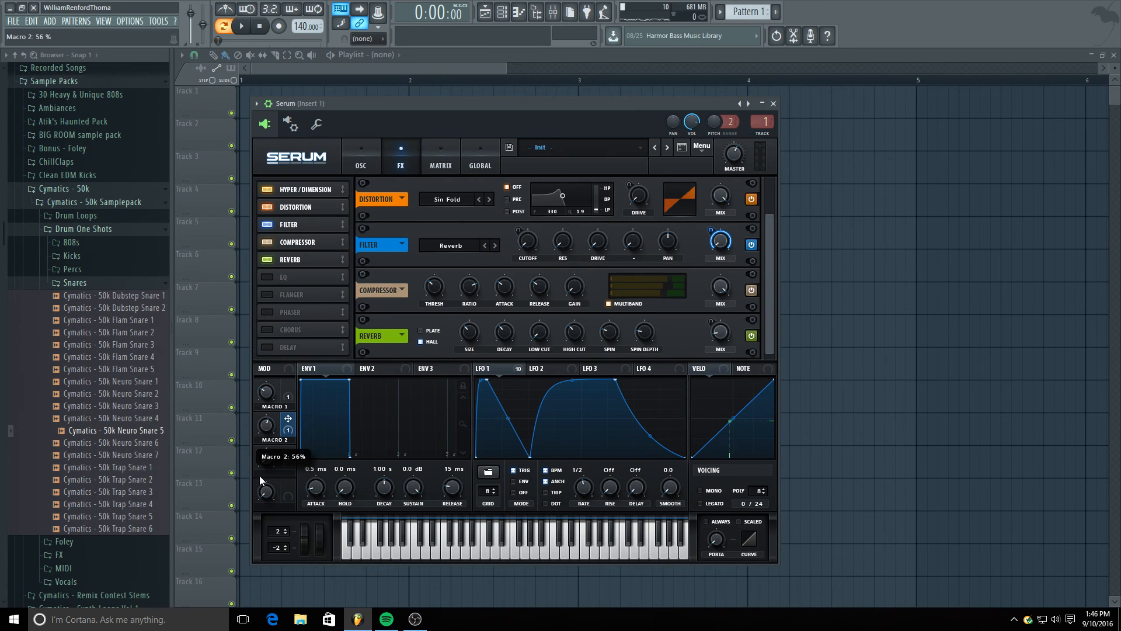
{"action": "left_click_drag", "start_coordinate": [260, 476], "coordinate": [257, 490]}
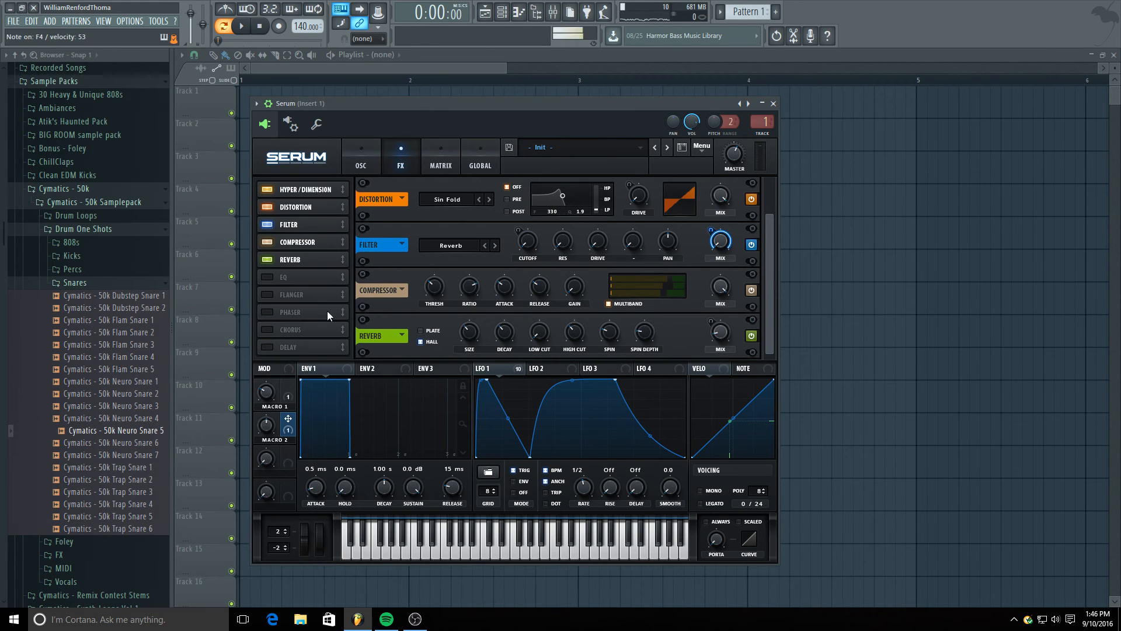
{"action": "mouse_move", "coordinate": [271, 422]}
{"action": "left_mouse_down"}
{"action": "mouse_move", "coordinate": [270, 405]}
{"action": "mouse_move", "coordinate": [270, 460]}
{"action": "mouse_move", "coordinate": [285, 418]}
{"action": "left_mouse_up"}
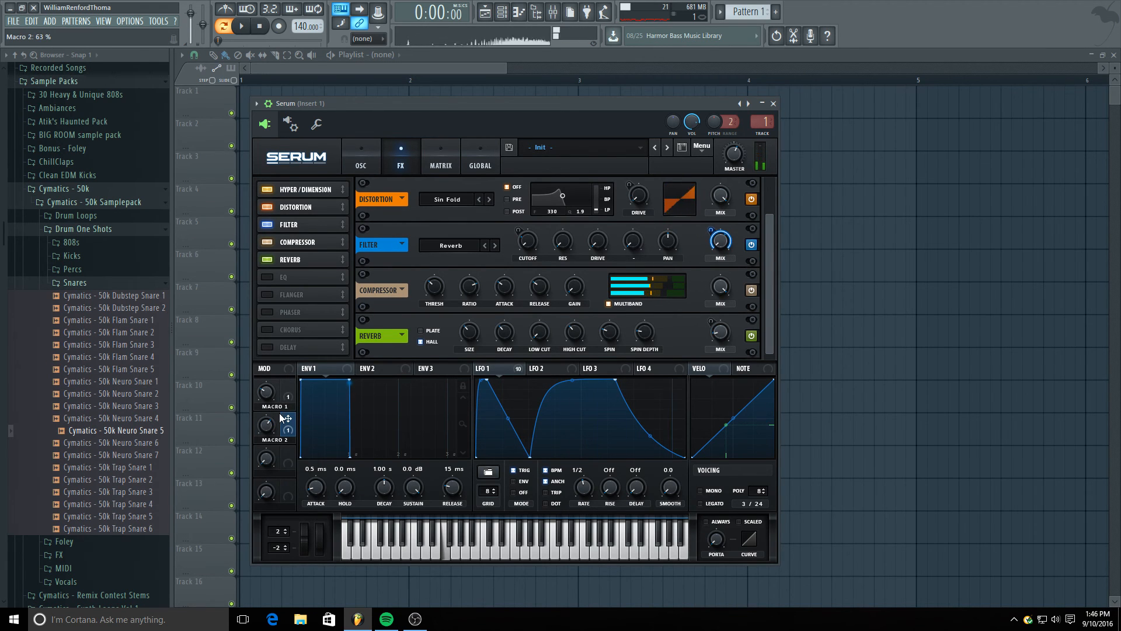
- Set the Filter effect's resonance to about 15% and drive to about 10%, adjusting Macro 2 while playing notes
{"action": "left_click_drag", "start_coordinate": [566, 243], "coordinate": [566, 226]}
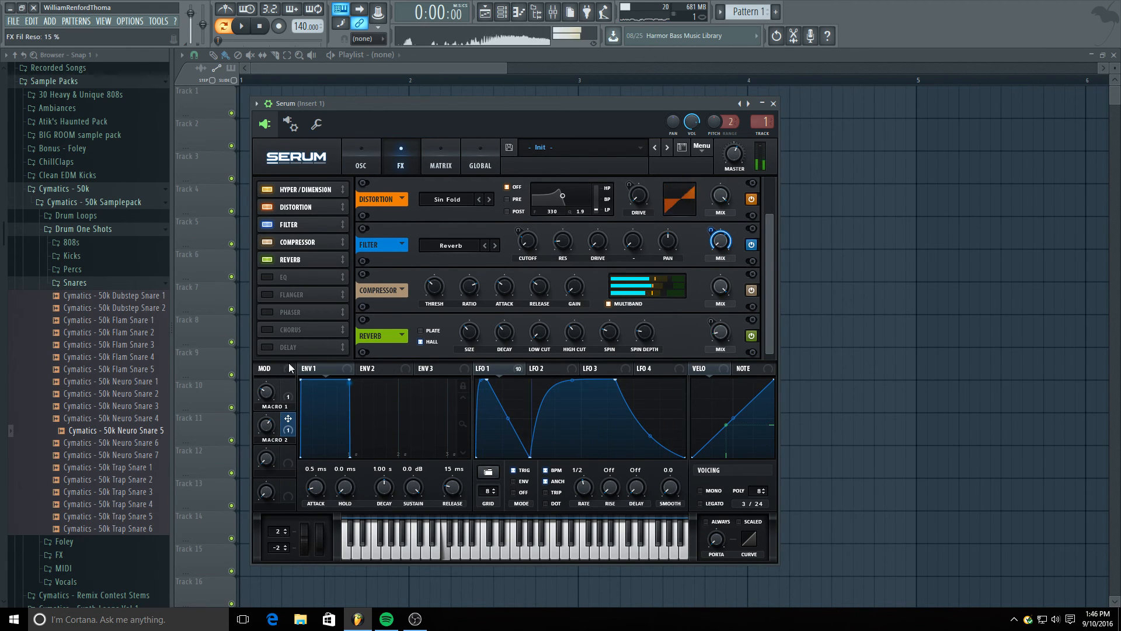
{"action": "mouse_move", "coordinate": [269, 423]}
{"action": "left_mouse_down"}
{"action": "mouse_move", "coordinate": [275, 365]}
{"action": "mouse_move", "coordinate": [274, 405]}
{"action": "left_mouse_up"}
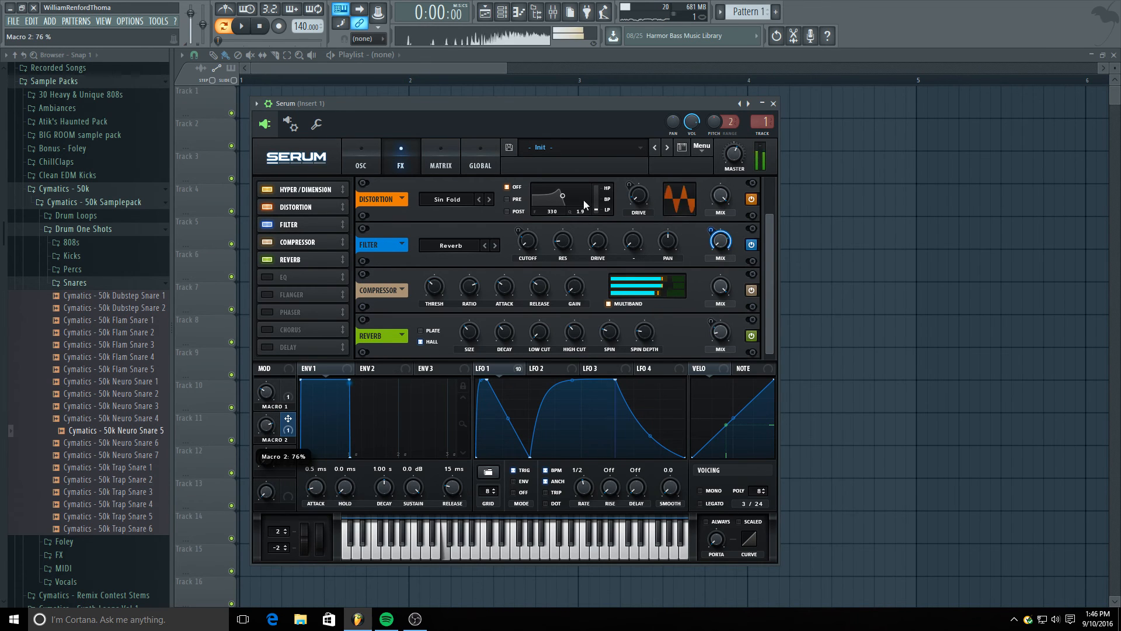
{"action": "left_click_drag", "start_coordinate": [563, 241], "coordinate": [601, 231]}
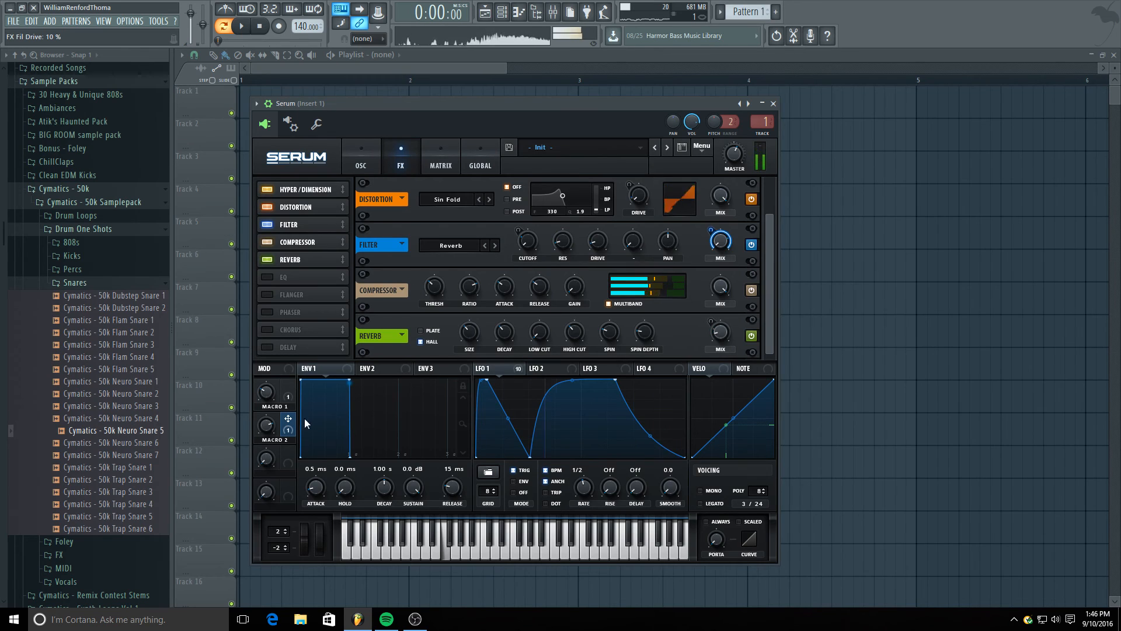
{"action": "left_click_drag", "start_coordinate": [266, 425], "coordinate": [278, 456]}
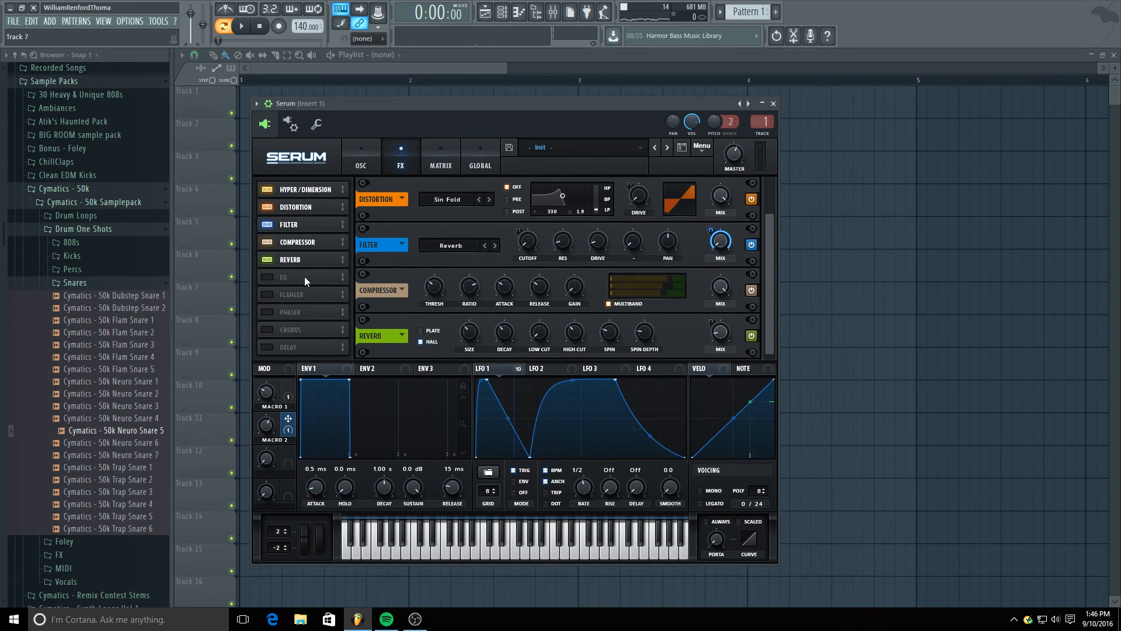
- Enable the EQ effect and sweep its high band's frequency and gain while playing notes, leaving the gain at about -0.8 dB
{"action": "left_click", "coordinate": [270, 275]}
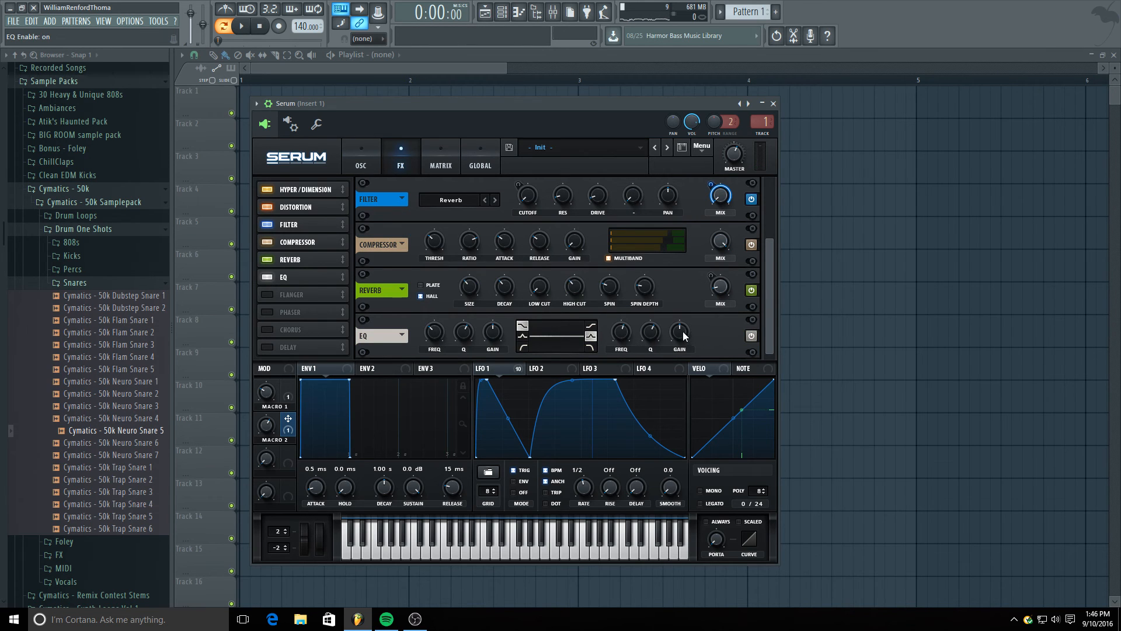
{"action": "left_click_drag", "start_coordinate": [684, 335], "coordinate": [683, 344]}
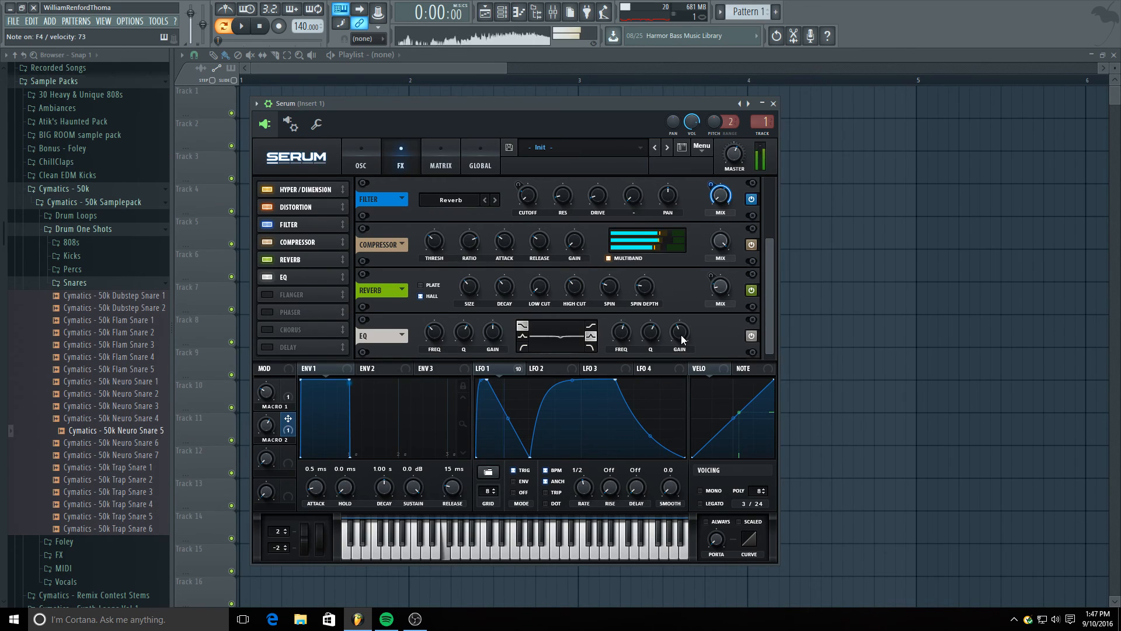
{"action": "left_click_drag", "start_coordinate": [678, 335], "coordinate": [691, 297]}
{"action": "left_click_drag", "start_coordinate": [621, 332], "coordinate": [614, 388]}
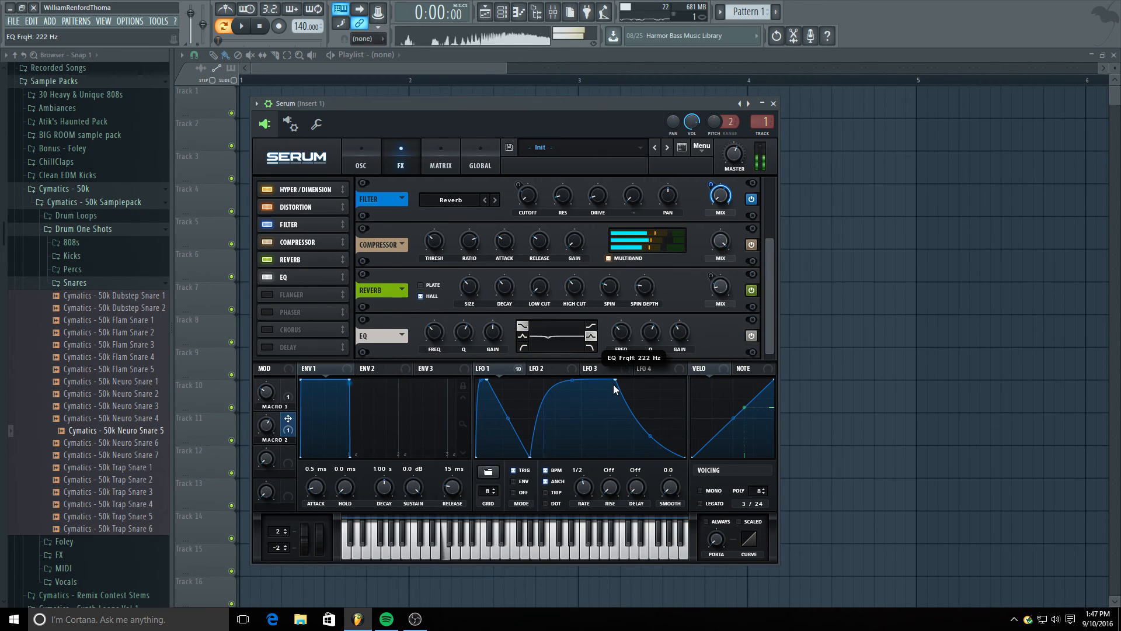
{"action": "left_click_drag", "start_coordinate": [680, 345], "coordinate": [680, 329]}
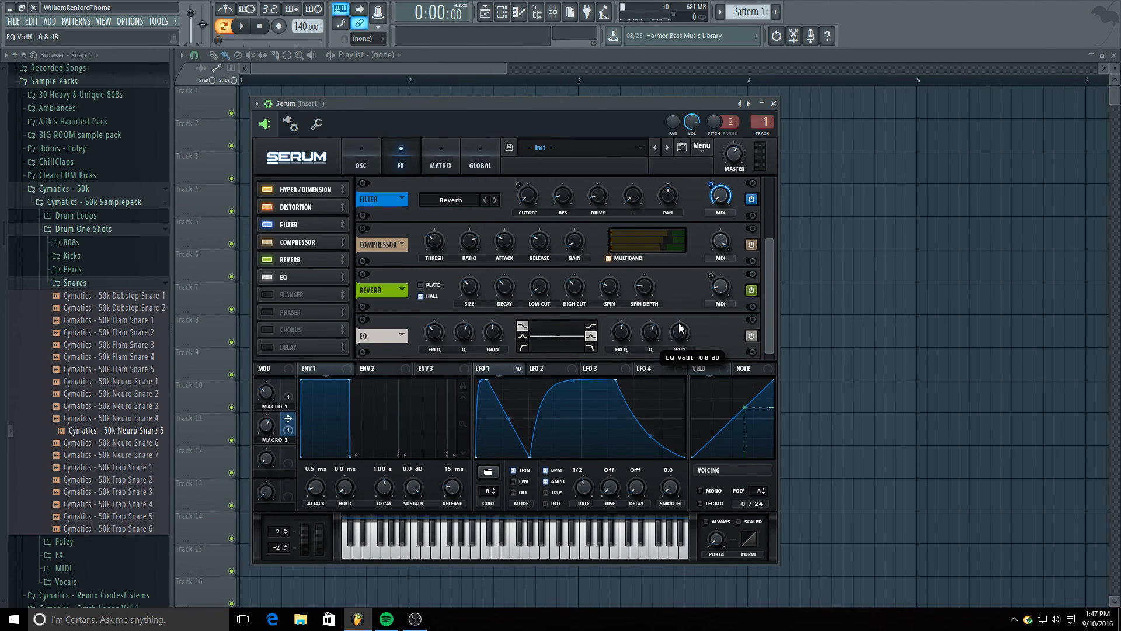
- Change the EQ's high band to a shelf, lower its gain to about -5.7 dB and adjust its frequency
{"action": "left_click", "coordinate": [591, 326]}
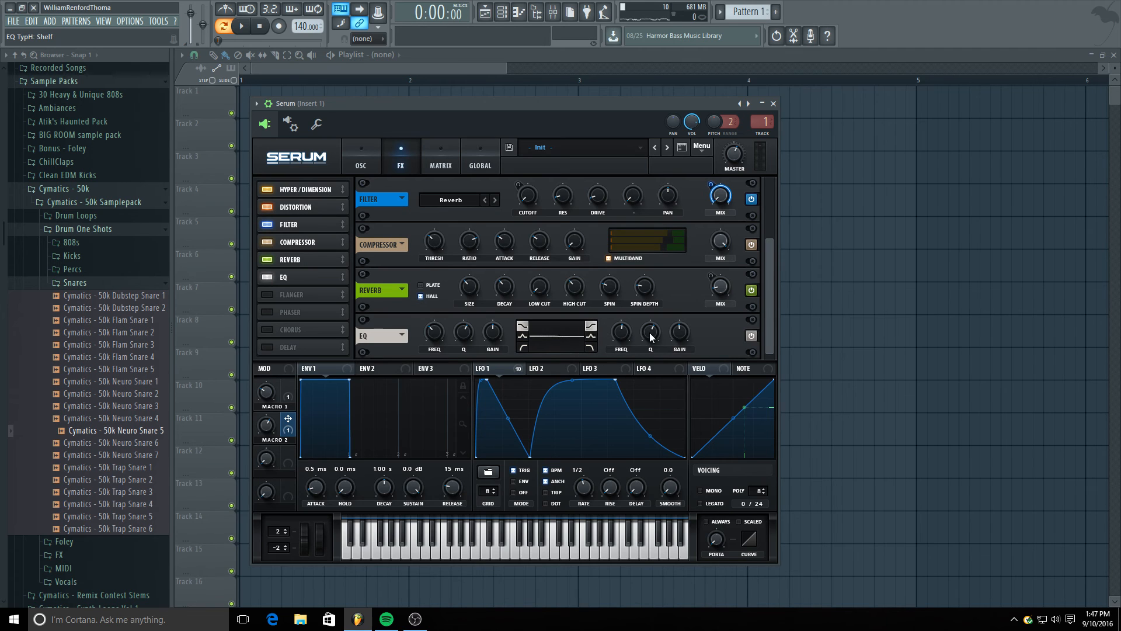
{"action": "left_click_drag", "start_coordinate": [680, 335], "coordinate": [681, 311]}
{"action": "left_click_drag", "start_coordinate": [625, 342], "coordinate": [675, 366]}
- Assign LFO 1 to the gain and frequency of the EQ's high band and adjust the modulation amounts
{"action": "left_click_drag", "start_coordinate": [482, 371], "coordinate": [614, 346]}
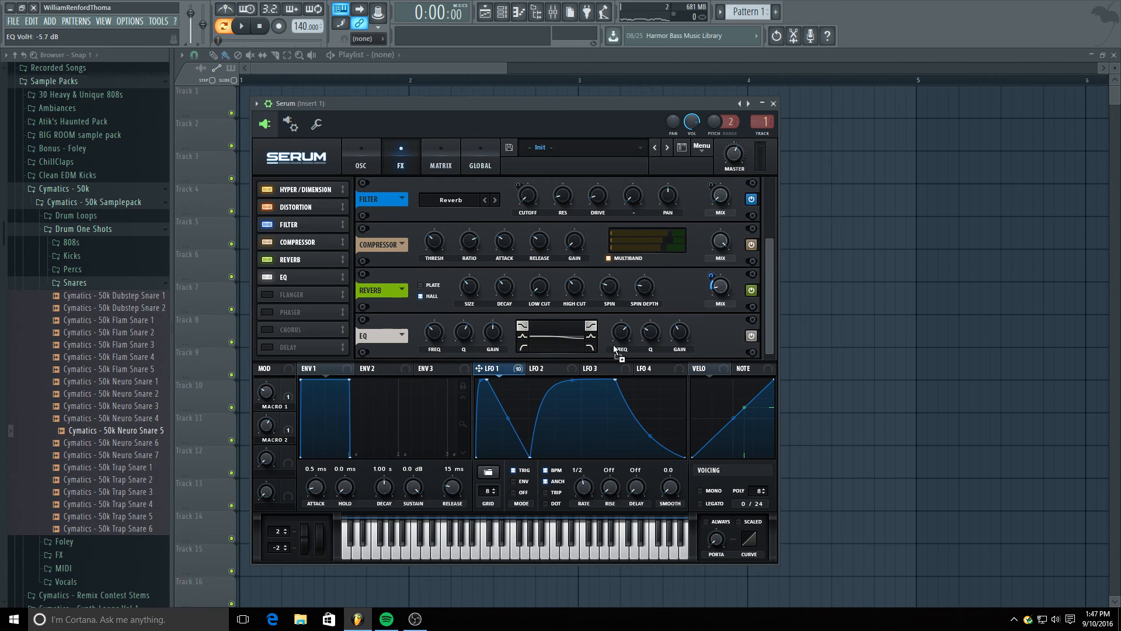
{"action": "mouse_move", "coordinate": [680, 331]}
{"action": "left_mouse_down"}
{"action": "mouse_move", "coordinate": [667, 350]}
{"action": "mouse_move", "coordinate": [679, 353]}
{"action": "mouse_move", "coordinate": [675, 316]}
{"action": "left_mouse_up"}
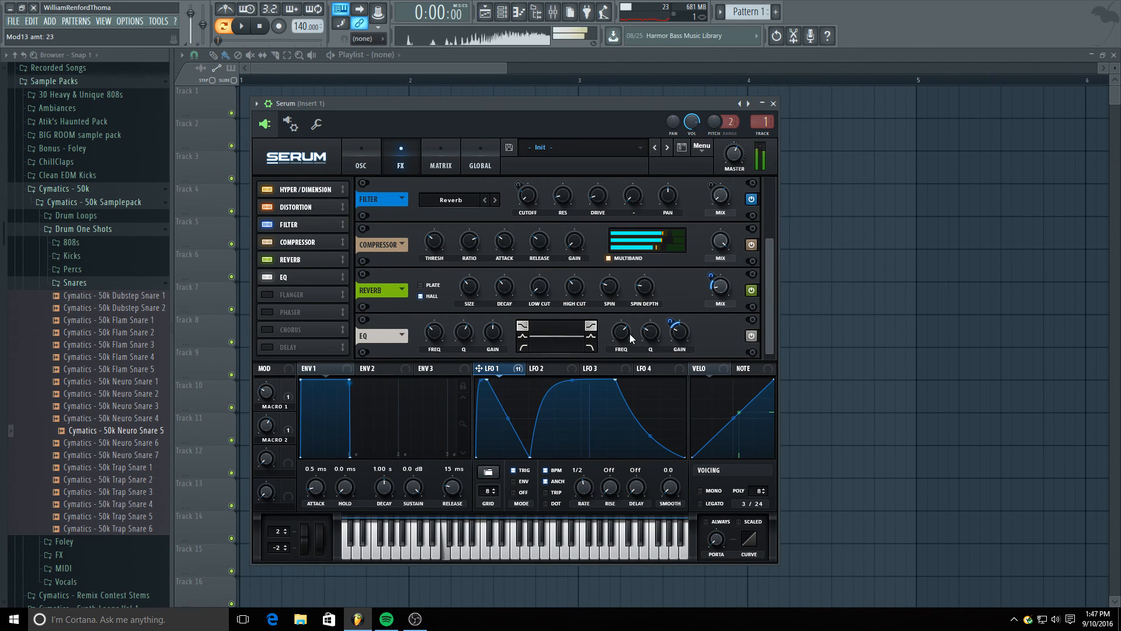
{"action": "mouse_move", "coordinate": [629, 334]}
{"action": "left_mouse_down"}
{"action": "mouse_move", "coordinate": [635, 258]}
{"action": "mouse_move", "coordinate": [628, 344]}
{"action": "mouse_move", "coordinate": [632, 309]}
{"action": "mouse_move", "coordinate": [630, 341]}
{"action": "mouse_move", "coordinate": [631, 331]}
{"action": "left_mouse_up"}
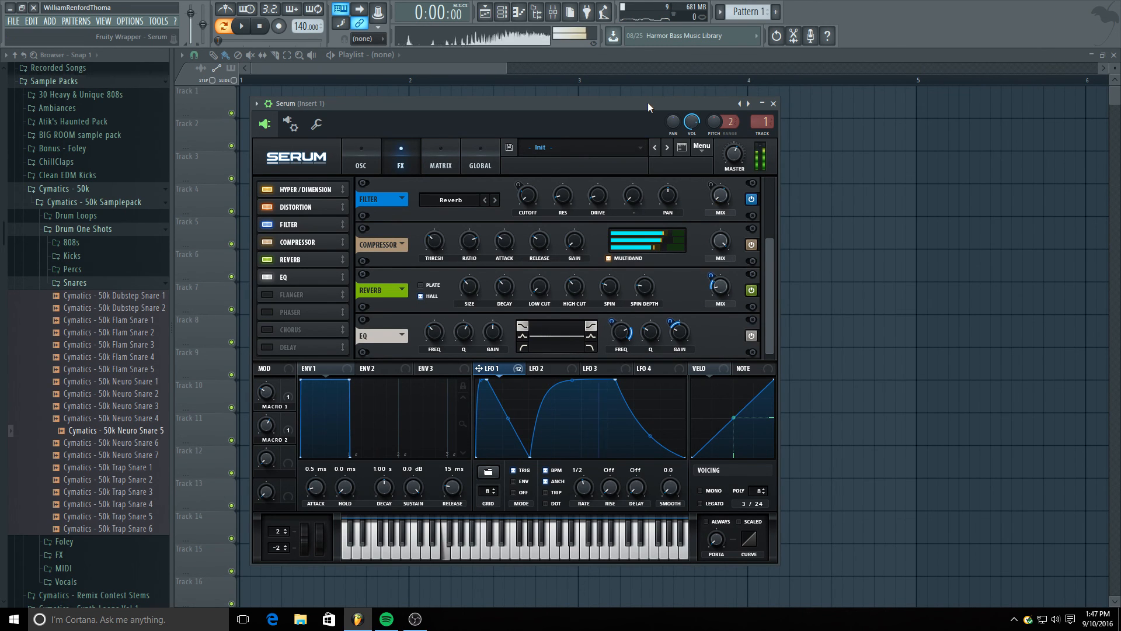
- Compare the sound with the EQ bypassed, then set its high-band gain to about -4.0 dB with LFO 1 modulation around 20
{"action": "left_click", "coordinate": [268, 277]}
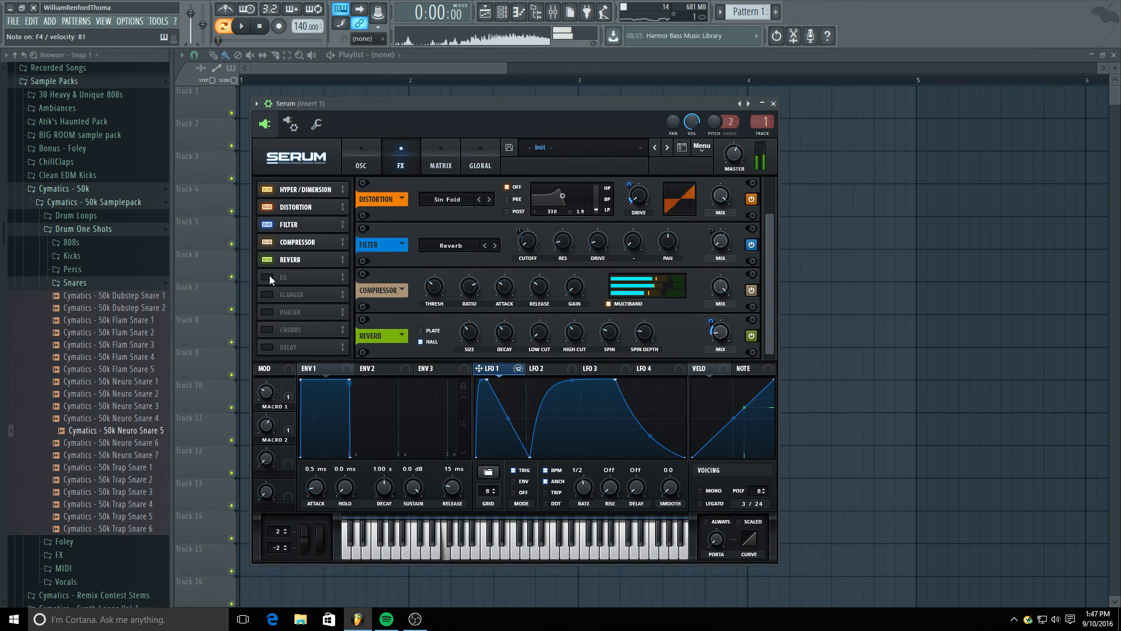
{"action": "left_click", "coordinate": [268, 277]}
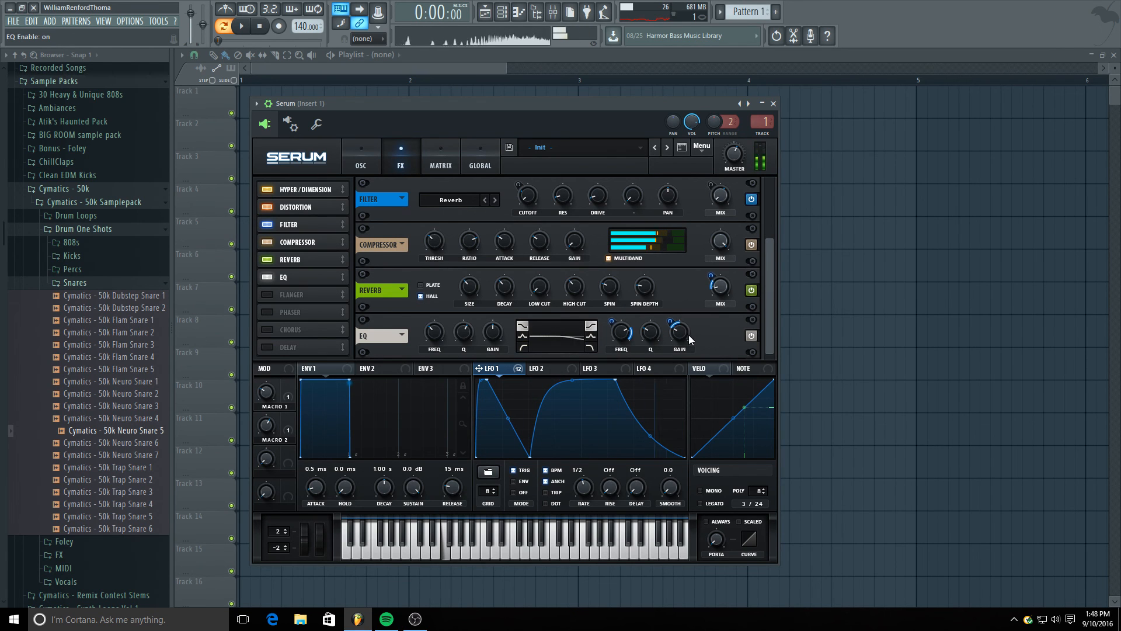
{"action": "mouse_move", "coordinate": [671, 323]}
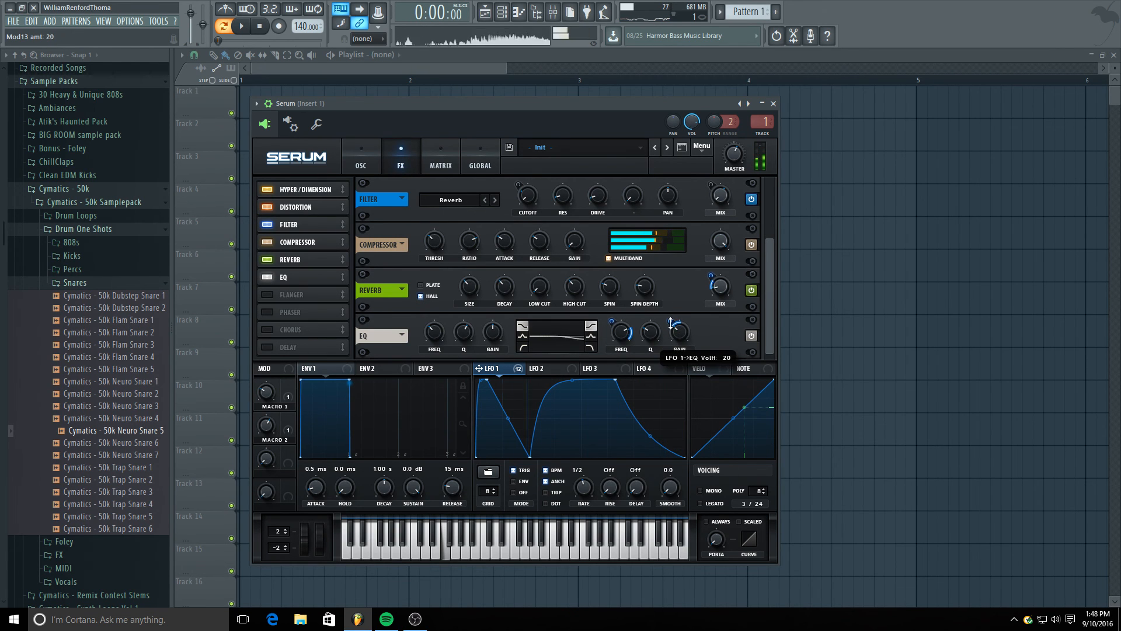
{"action": "mouse_move", "coordinate": [626, 330]}
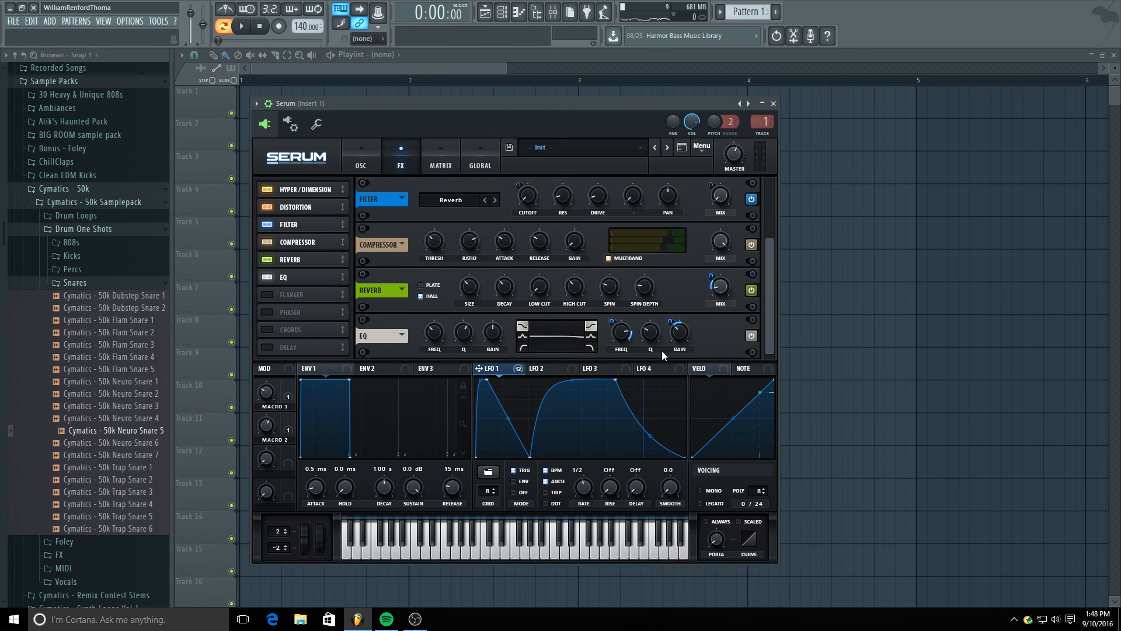
{"action": "left_click", "coordinate": [78, 432]}
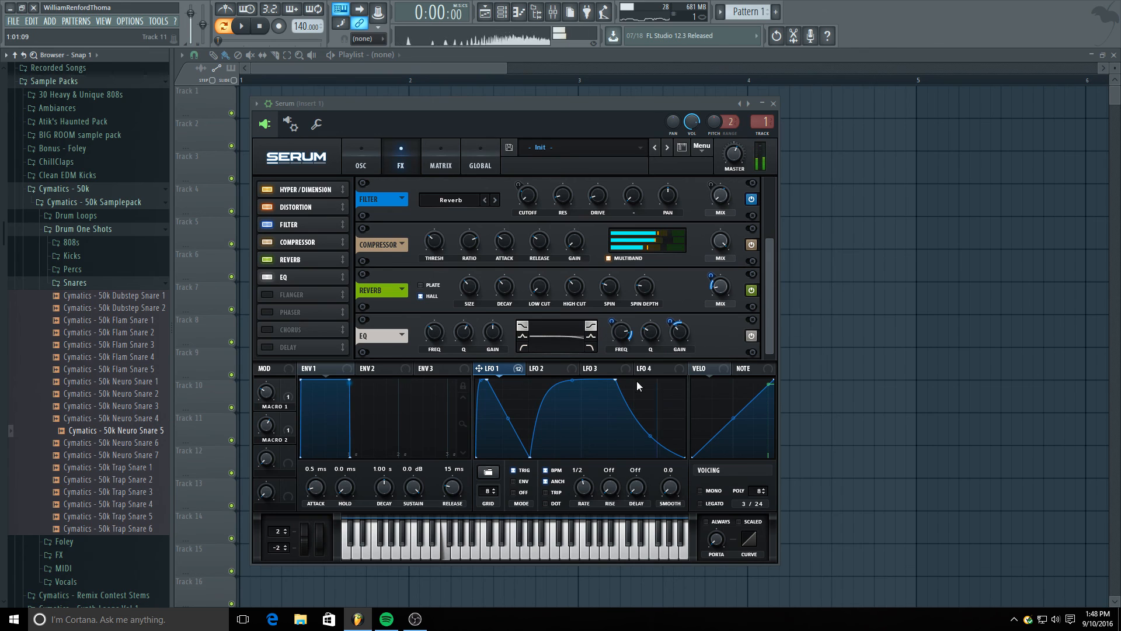
{"action": "left_click", "coordinate": [686, 335]}
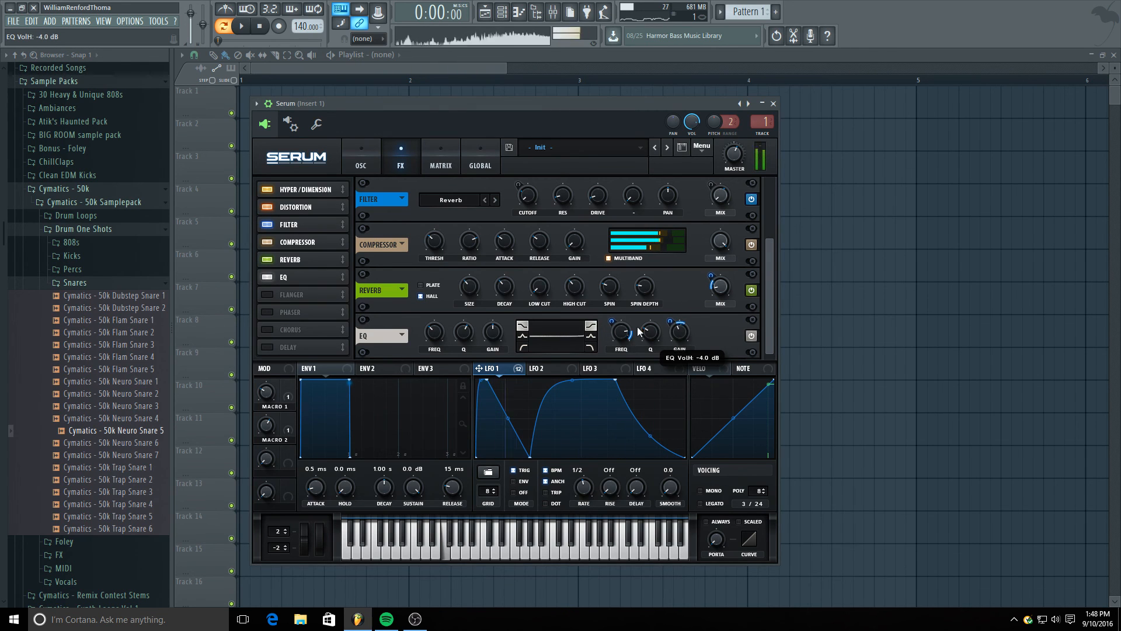
- Switch the EQ's low band to the peak type and adjust its gain and frequency while playing notes
{"action": "left_click", "coordinate": [525, 337]}
{"action": "mouse_move", "coordinate": [493, 345]}
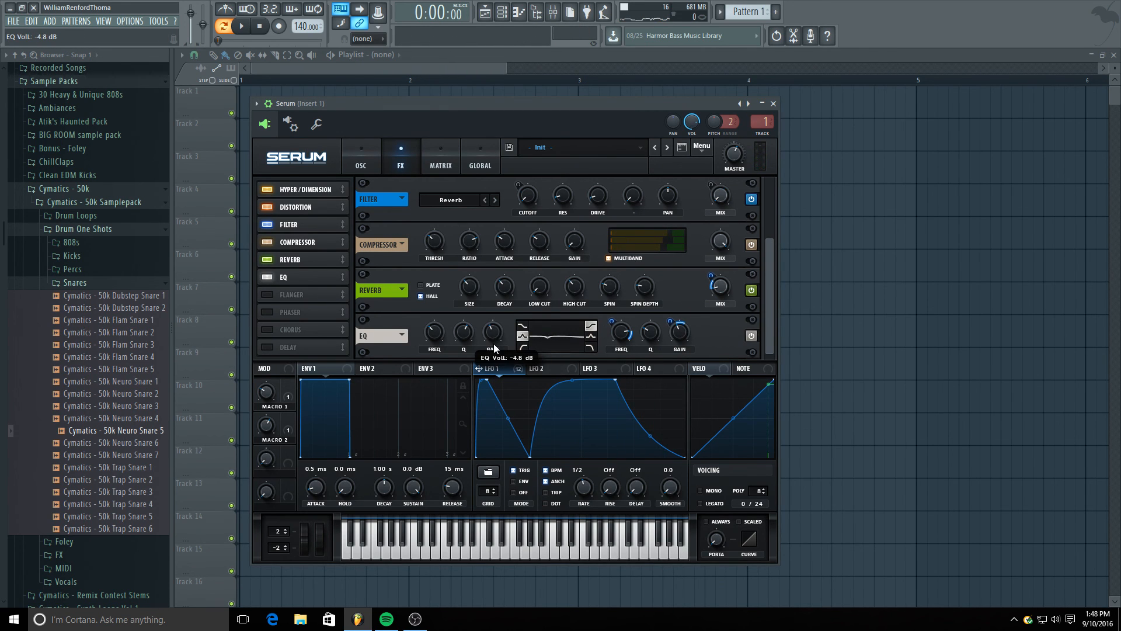
{"action": "left_click_drag", "start_coordinate": [435, 332], "coordinate": [495, 296]}
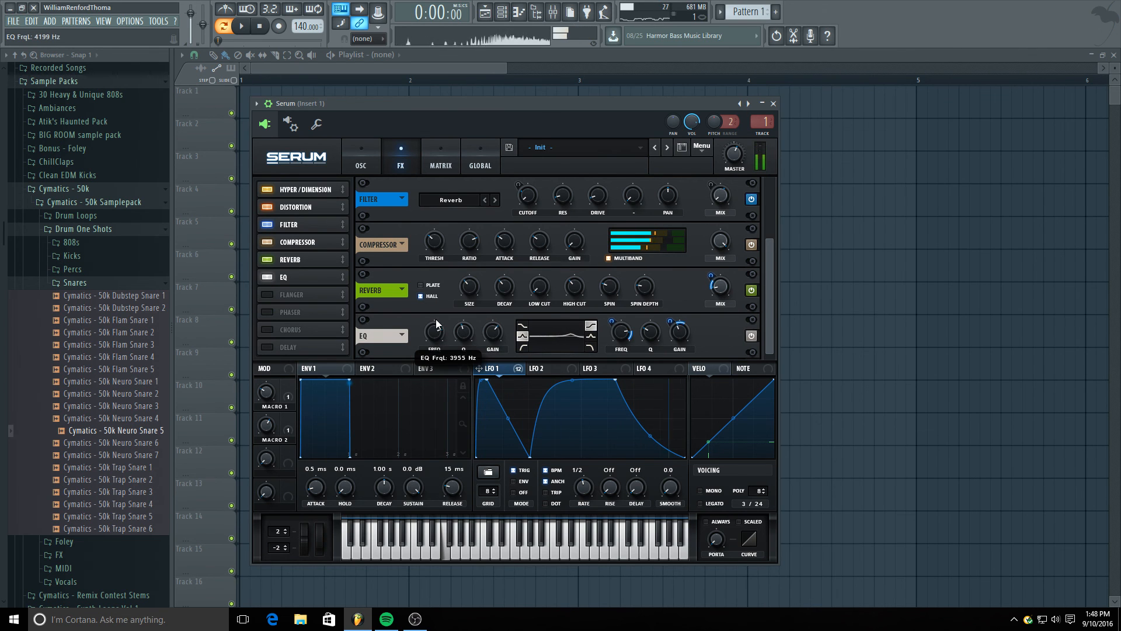
{"action": "left_click_drag", "start_coordinate": [485, 332], "coordinate": [441, 344]}
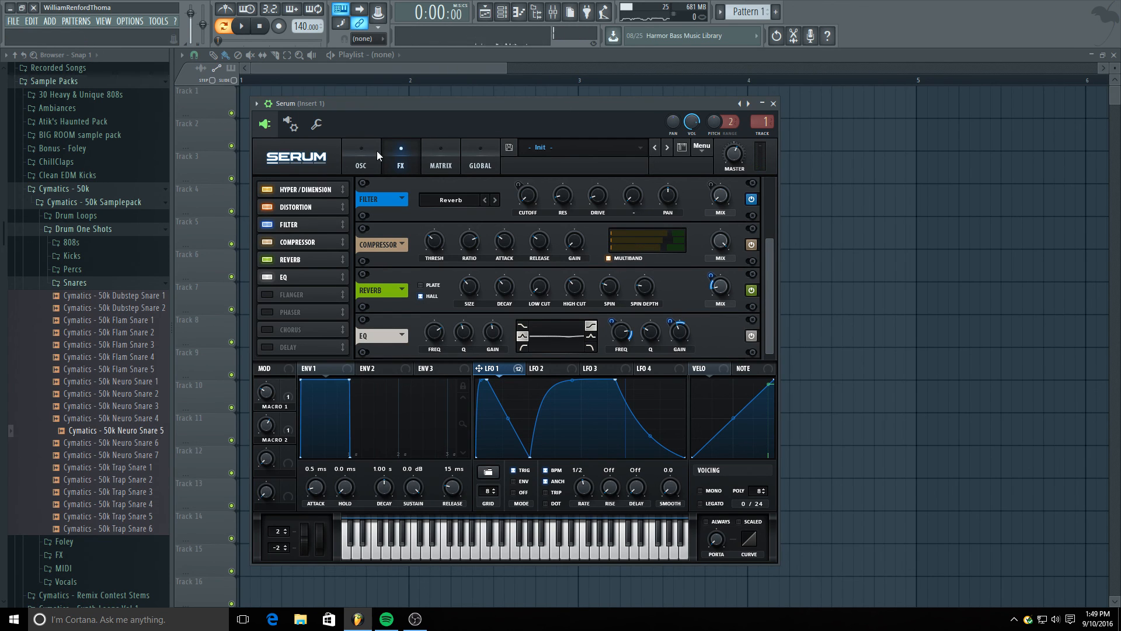
- Review the finished patch's oscillator settings and its effects chain from Hyper/Dimension through EQ
{"action": "left_click", "coordinate": [345, 146]}
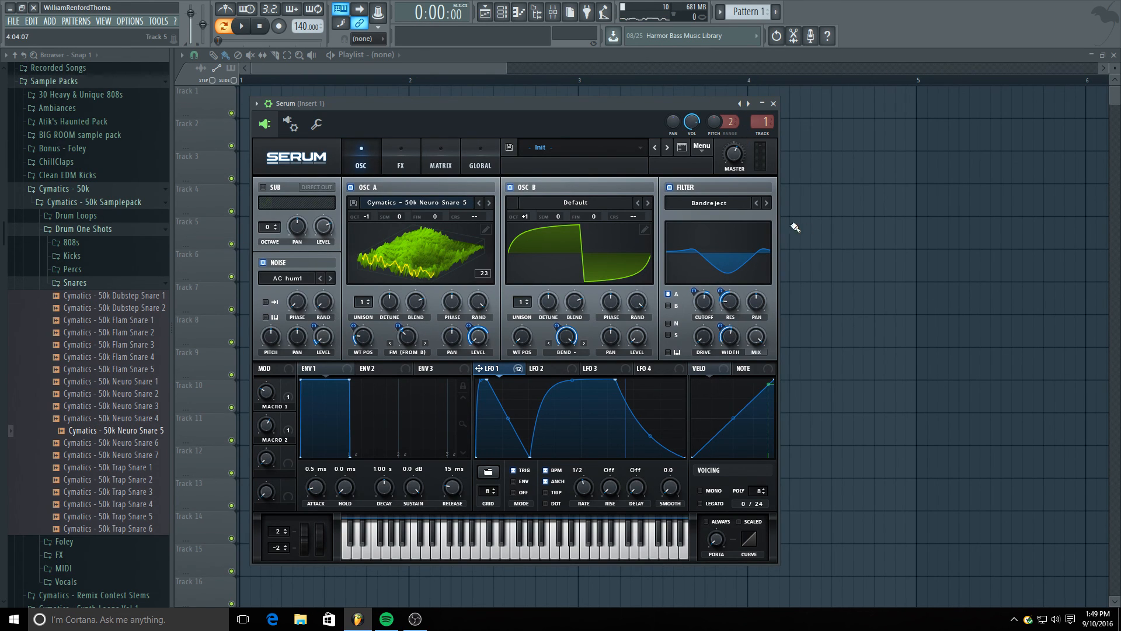
{"action": "left_click", "coordinate": [400, 158]}
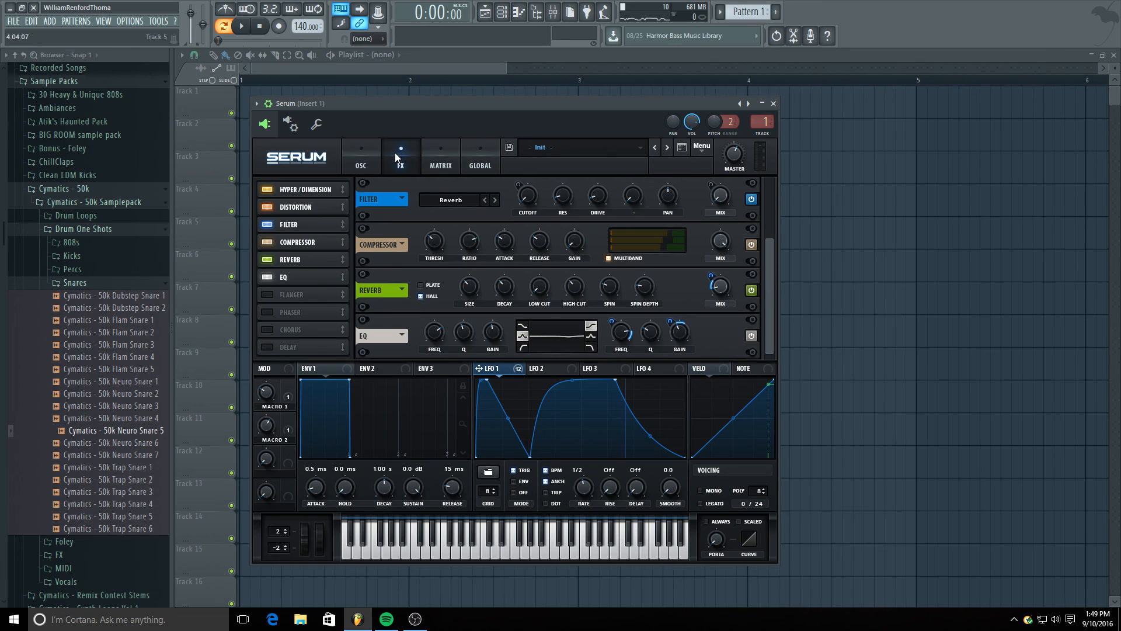
{"action": "left_click", "coordinate": [302, 205]}
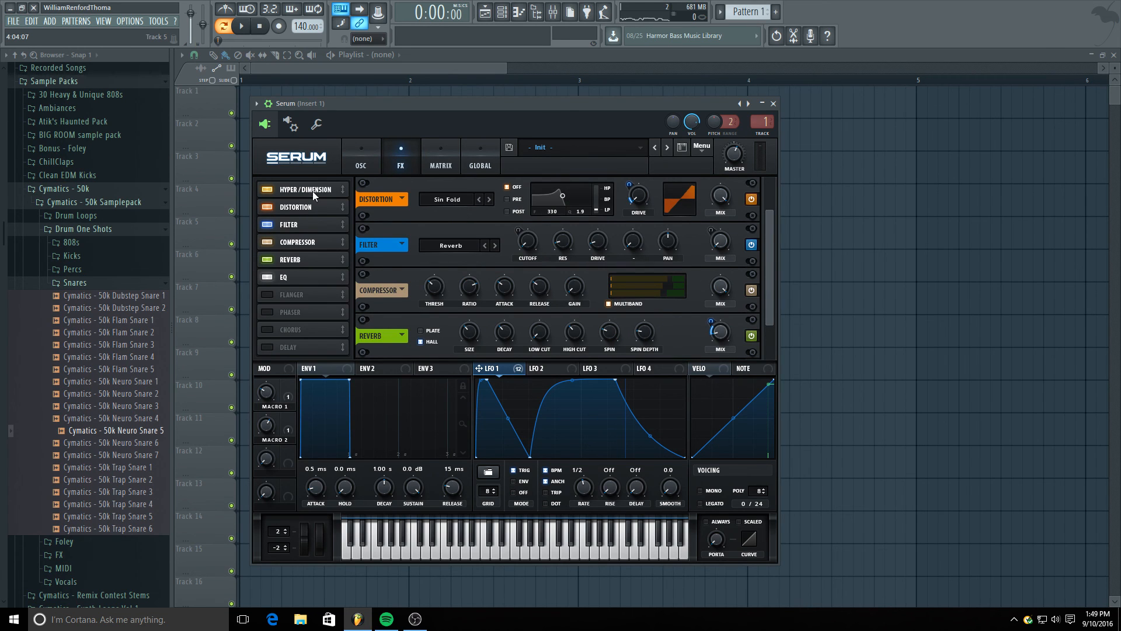
{"action": "left_click", "coordinate": [308, 227]}
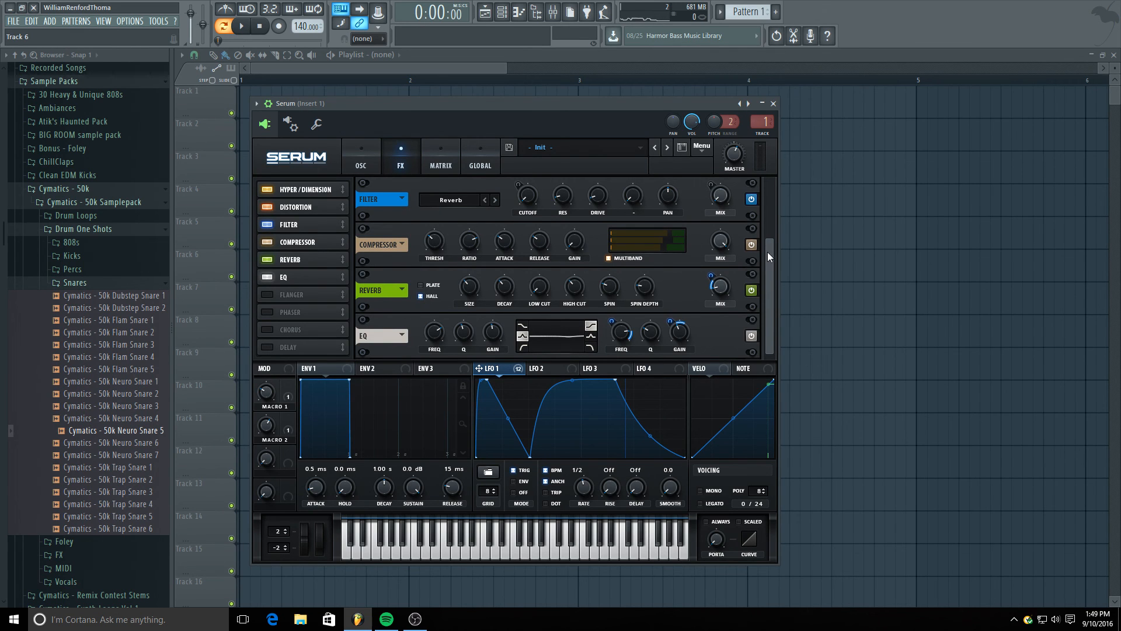
{"action": "left_click_drag", "start_coordinate": [768, 251], "coordinate": [788, 168]}
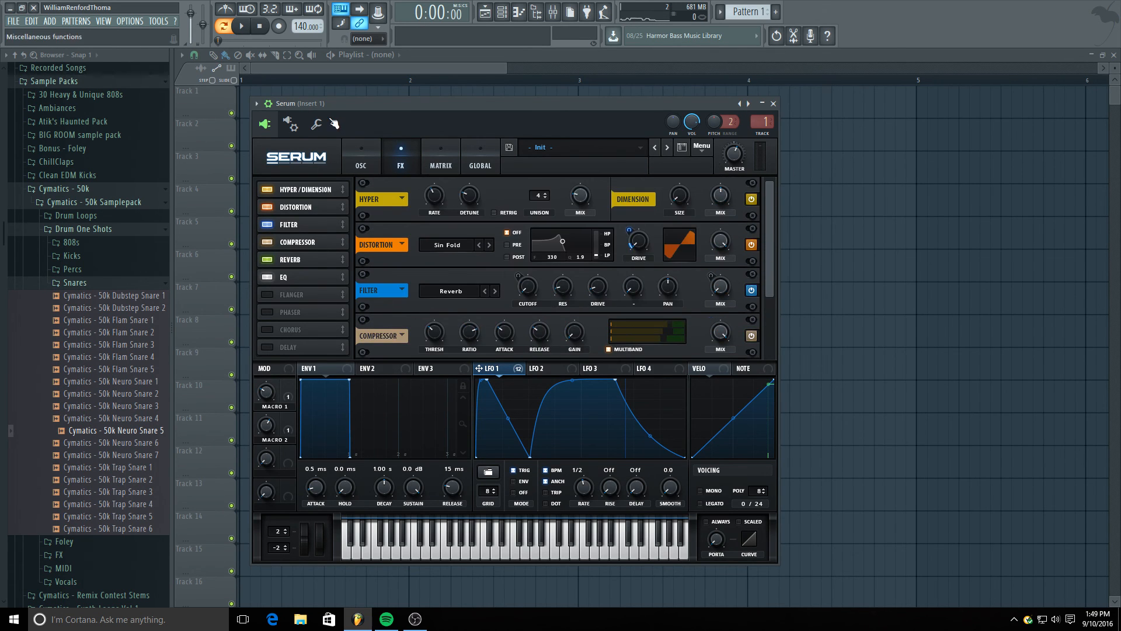
{"action": "left_click", "coordinate": [351, 151]}
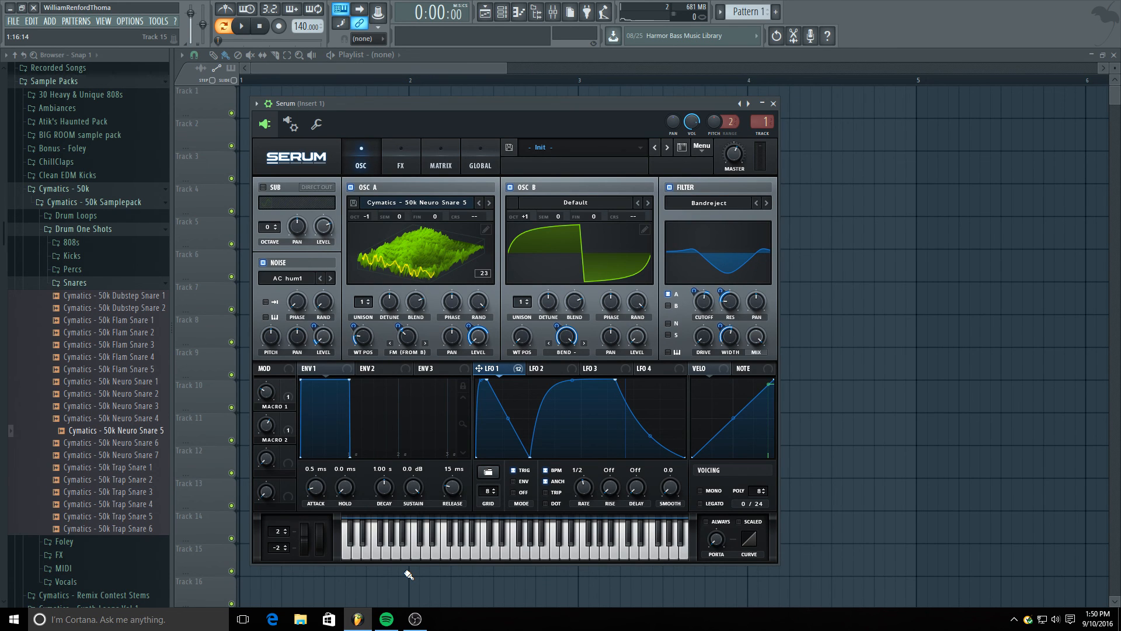
{"action": "left_click", "coordinate": [416, 619]}
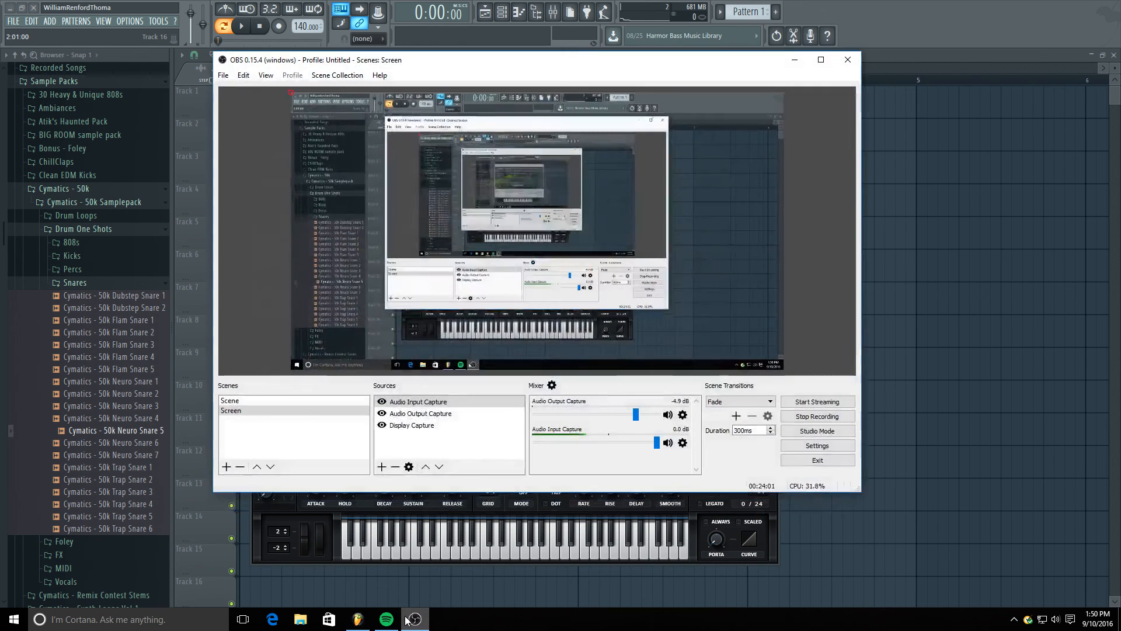